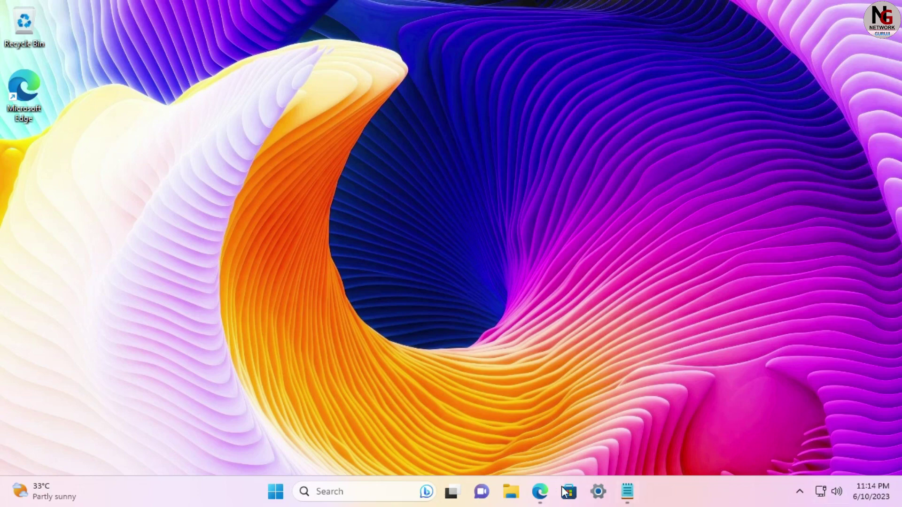
# Look over the Networking Guruji YouTube channel's videos page in Microsoft Edge
pyautogui.click(539, 492)
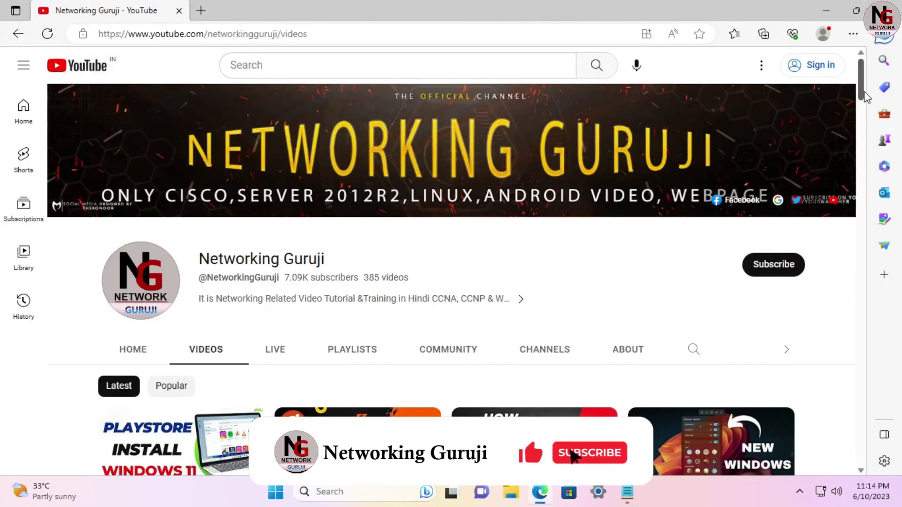
pyautogui.moveTo(865, 97)
pyautogui.mouseDown()
pyautogui.moveTo(865, 322)
pyautogui.moveTo(860, 94)
pyautogui.mouseUp()
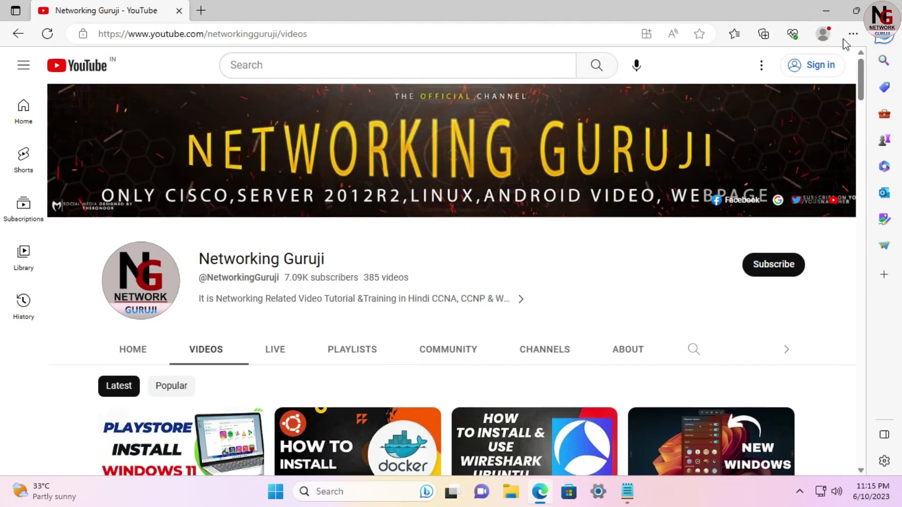
pyautogui.click(826, 11)
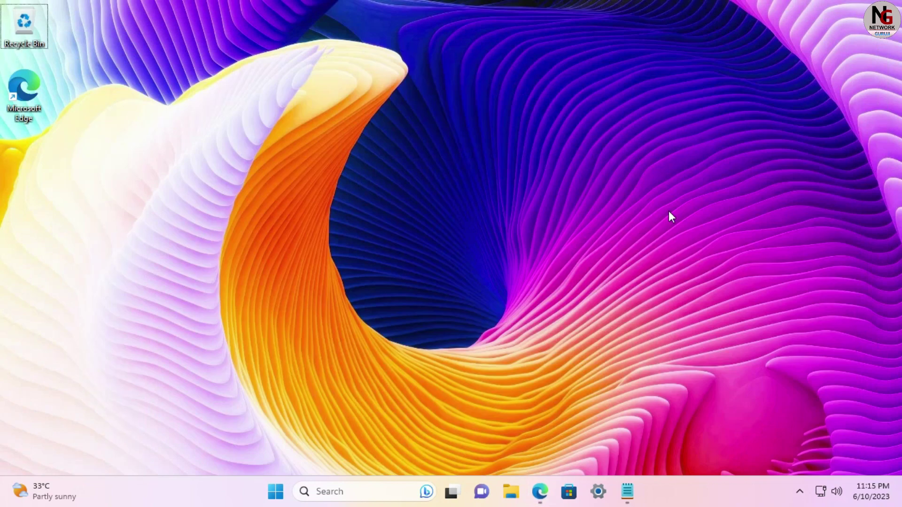
# Check the installed Windows version and OS build with winver
pyautogui.press('super+r')
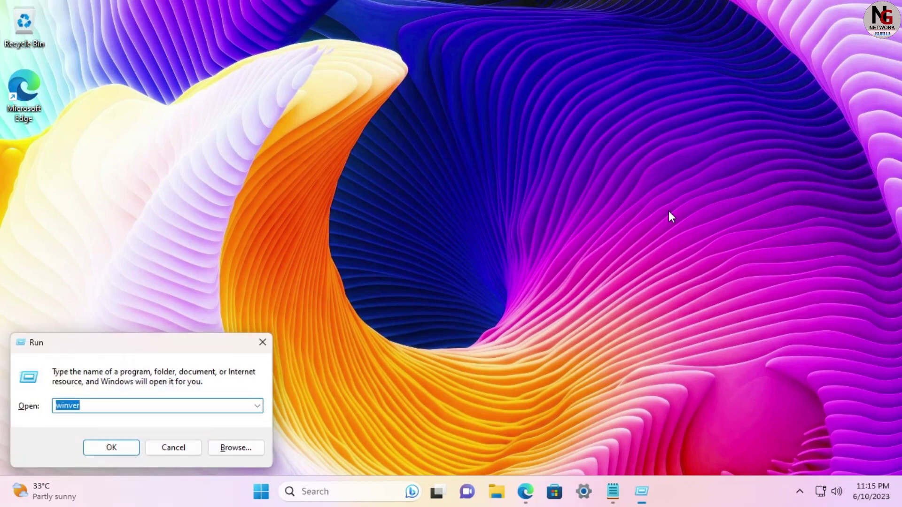
pyautogui.press('Return')
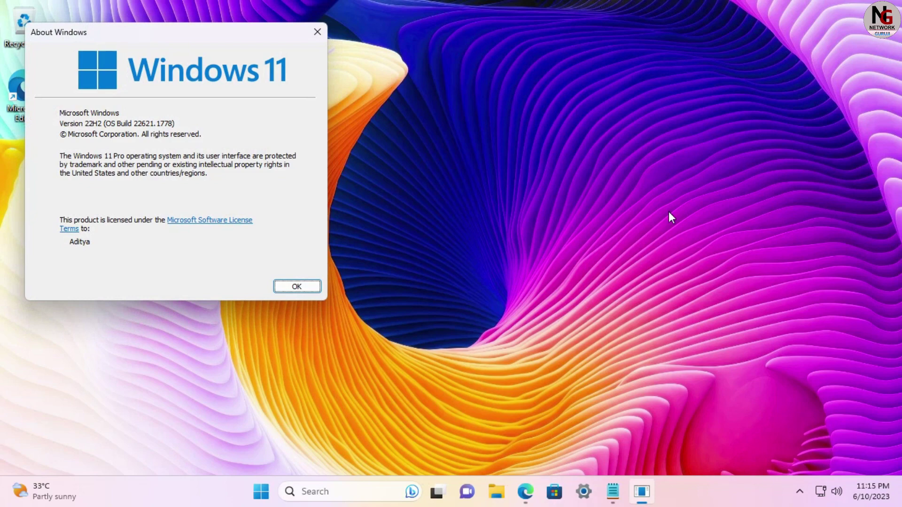
pyautogui.click(306, 289)
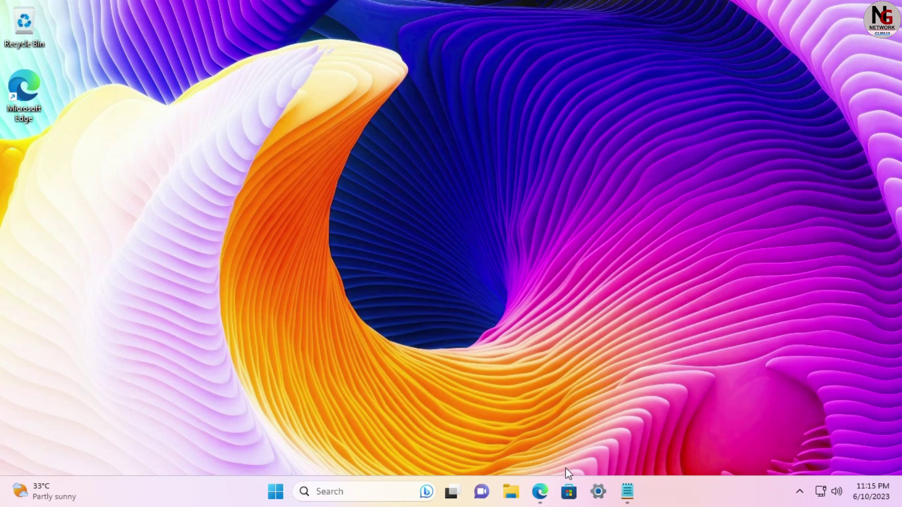
# Go through Privacy & security in Windows Settings to Windows Security and open the settings for managing Virus & threat protection
pyautogui.click(598, 492)
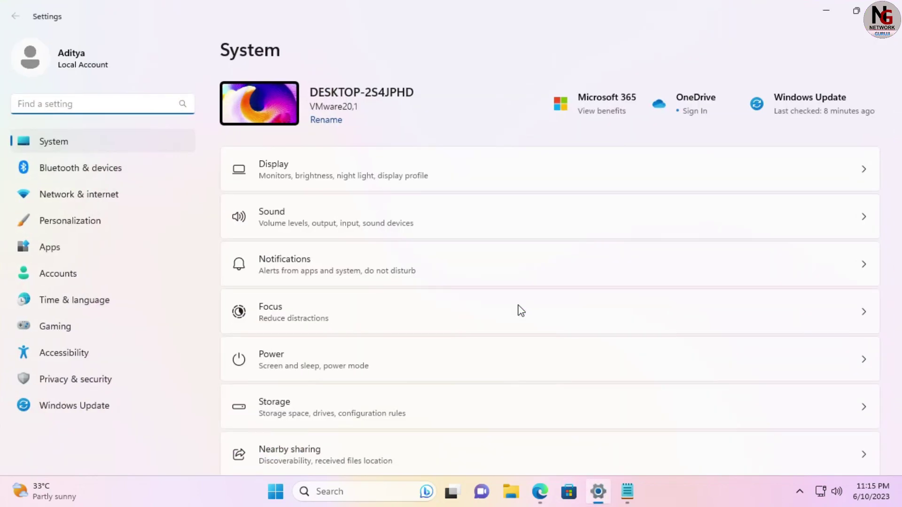
pyautogui.click(89, 382)
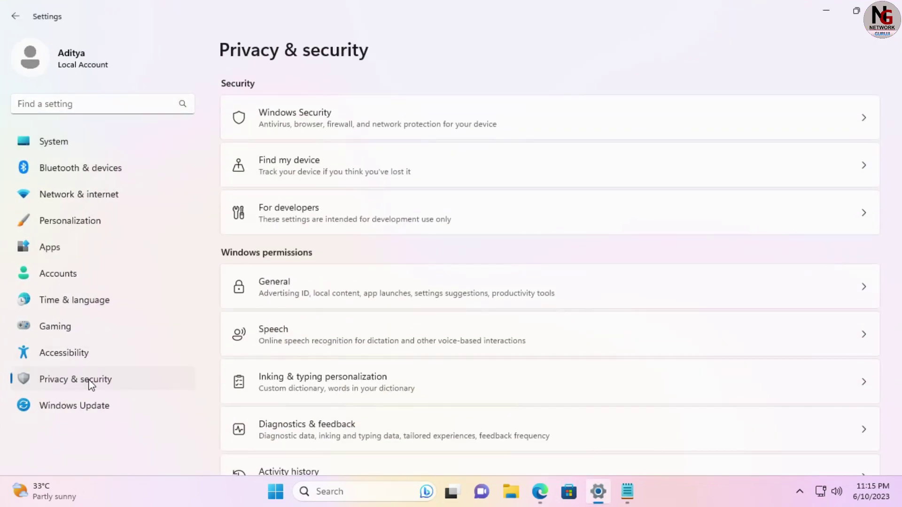
pyautogui.click(325, 120)
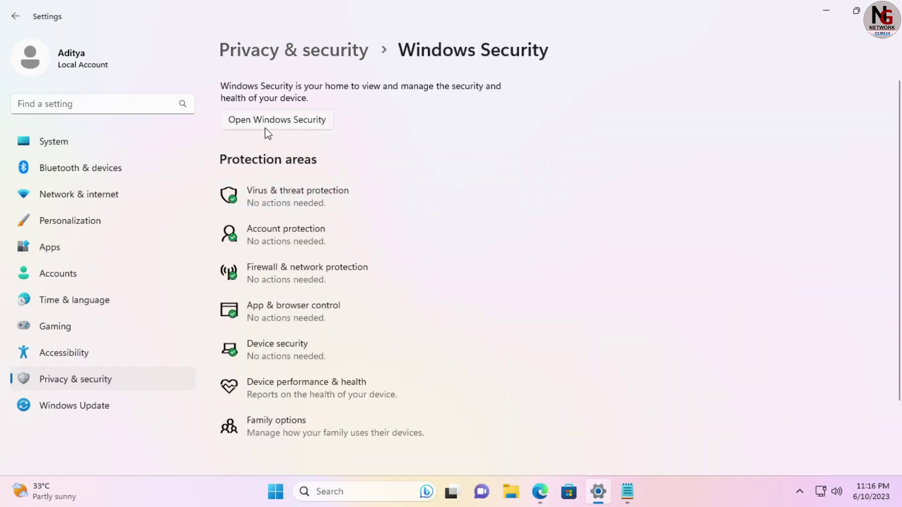
pyautogui.click(277, 124)
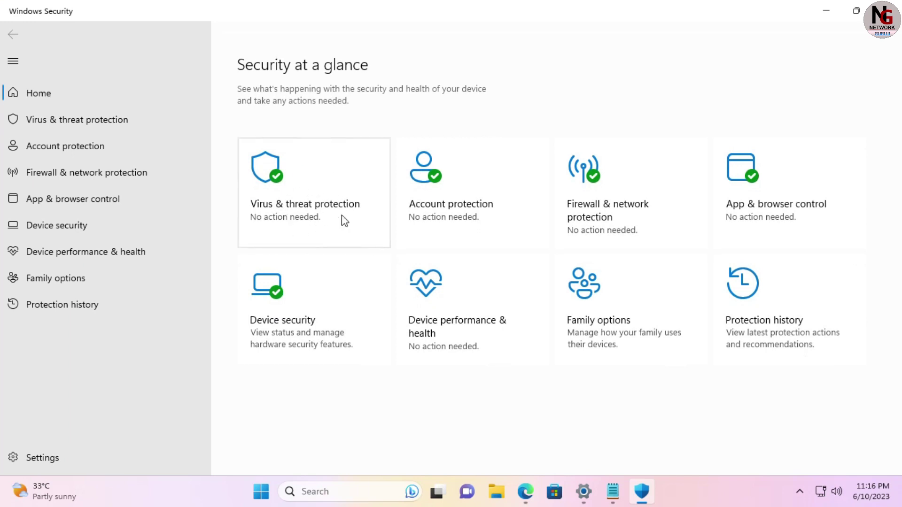
pyautogui.click(311, 201)
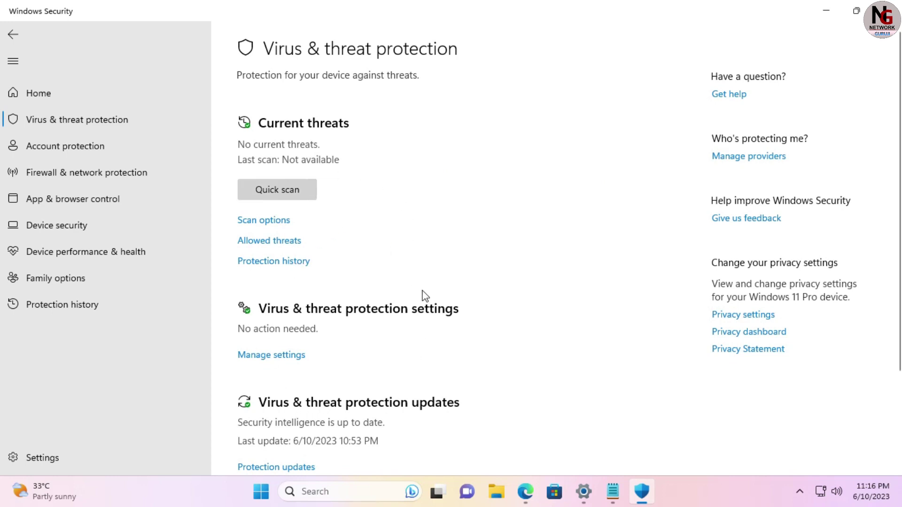
pyautogui.scroll(-1, 423, 296)
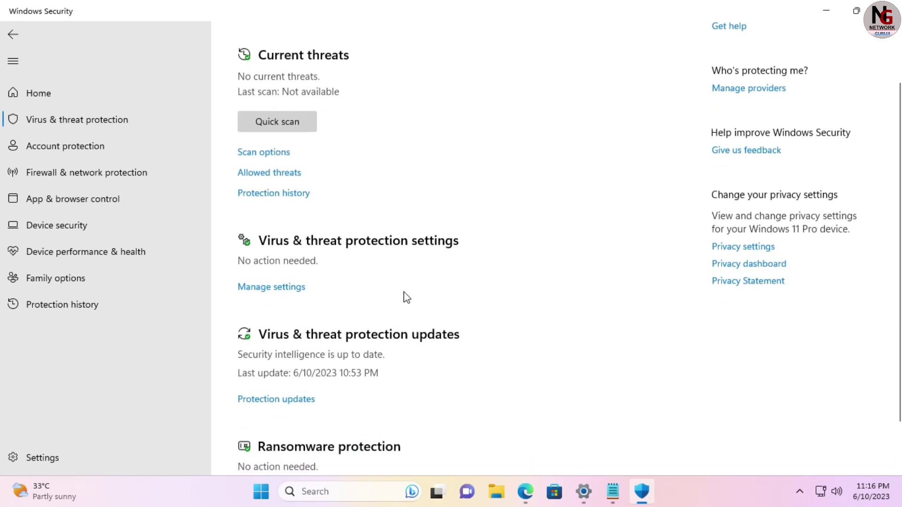
pyautogui.click(265, 290)
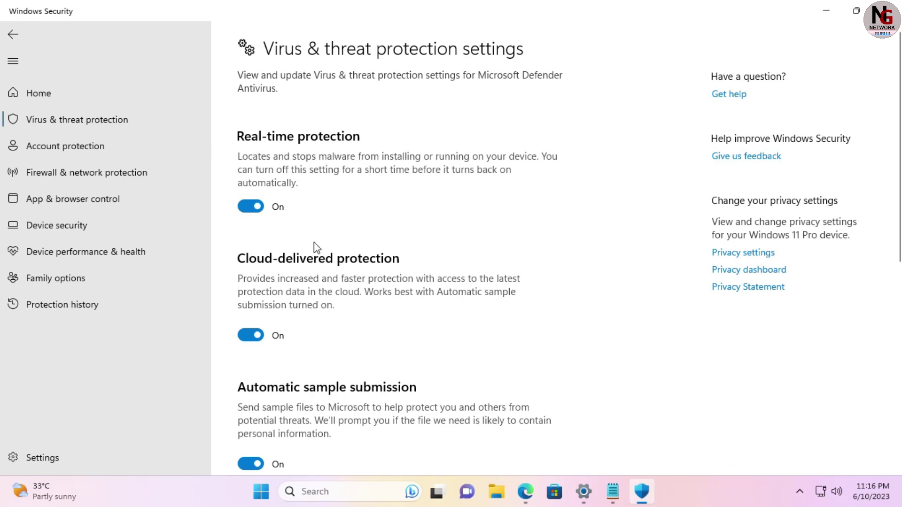
# Turn off Tamper Protection and allow Windows Security to make changes to the device
pyautogui.scroll(-3, 331, 281)
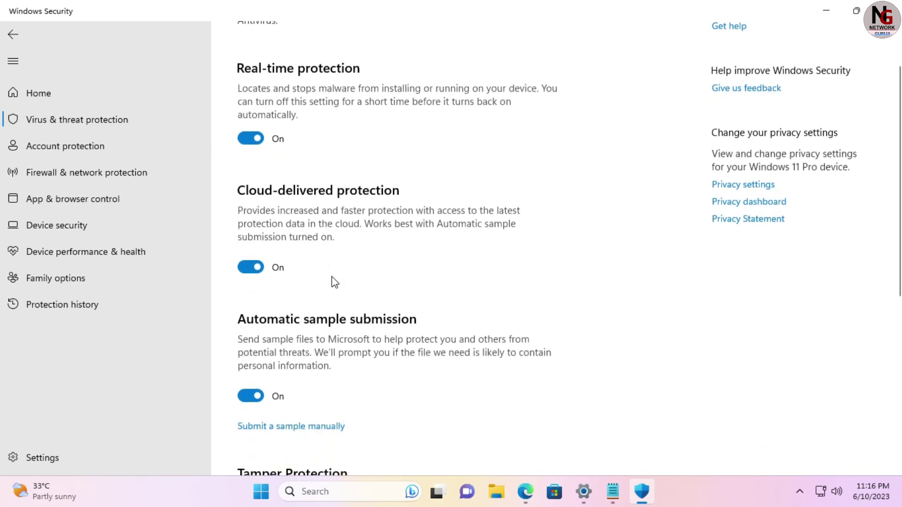
pyautogui.scroll(-3, 365, 338)
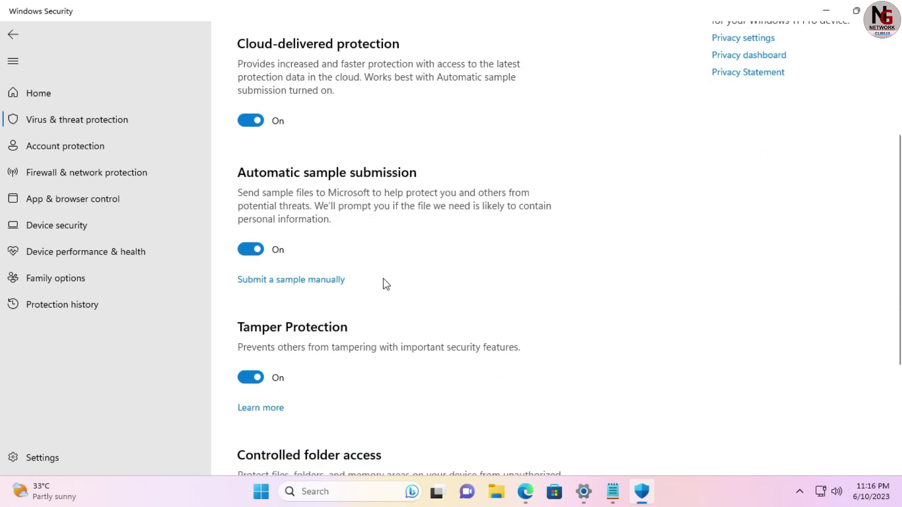
pyautogui.scroll(-3, 385, 283)
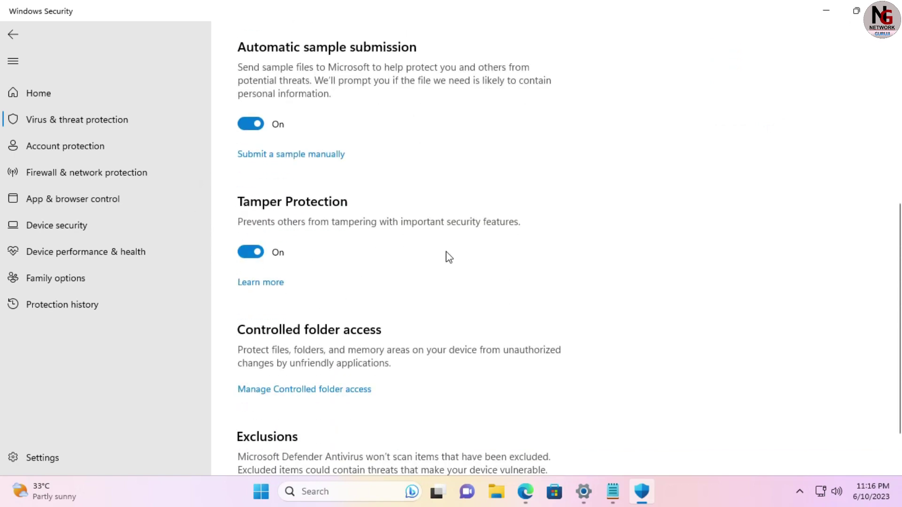
pyautogui.scroll(1, 442, 263)
pyautogui.scroll(5, 433, 266)
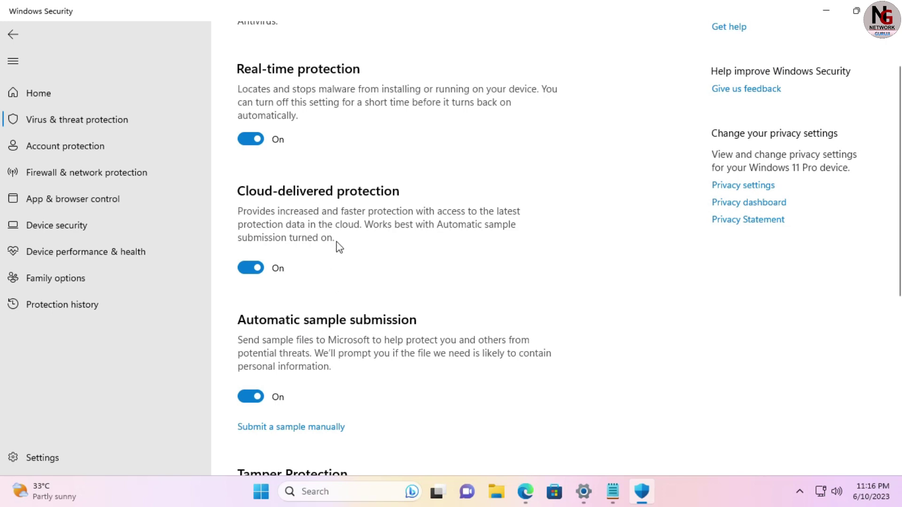
pyautogui.scroll(-2, 339, 249)
pyautogui.scroll(-1, 344, 256)
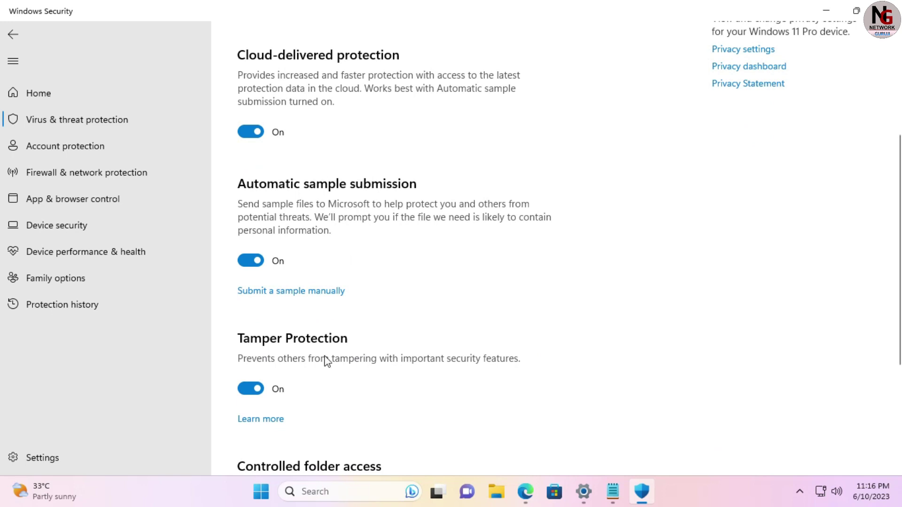
pyautogui.click(250, 389)
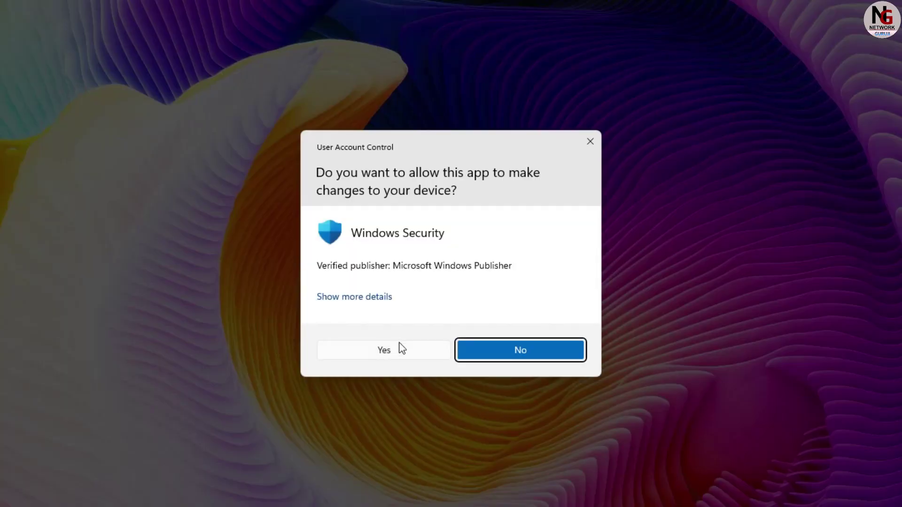
pyautogui.click(411, 356)
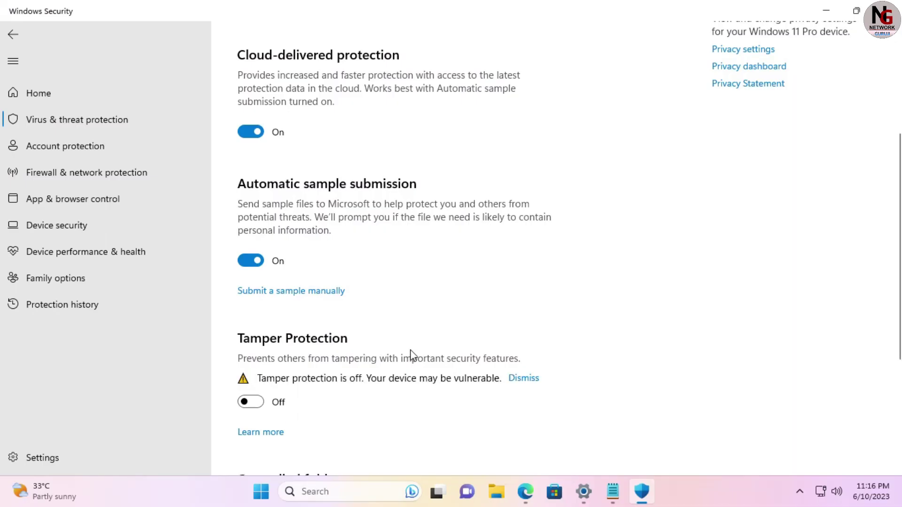
# Review the remaining virus and threat protection switches, and close Windows Security and Settings
pyautogui.scroll(5, 412, 356)
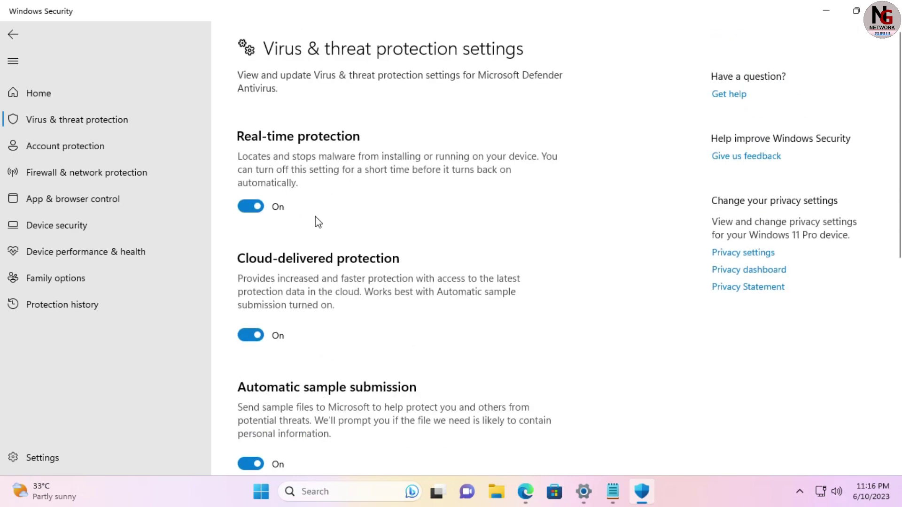
pyautogui.scroll(-3, 329, 279)
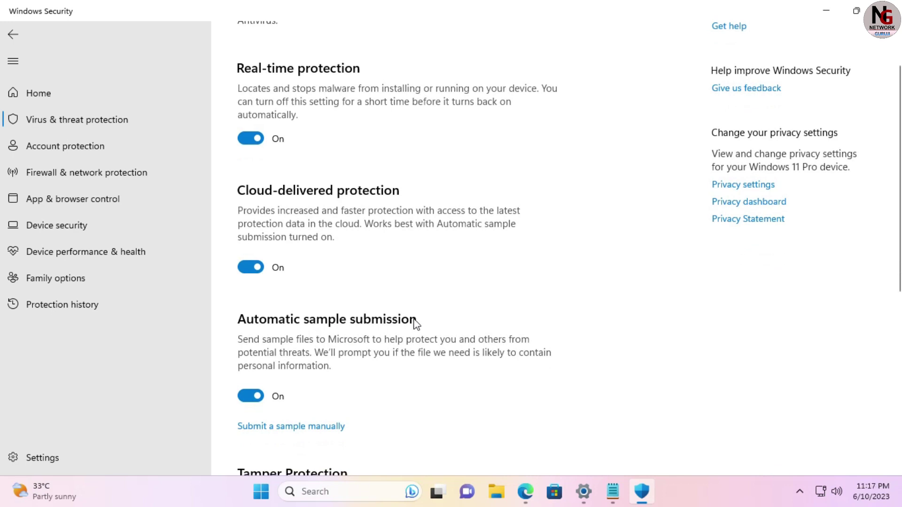
pyautogui.scroll(-1, 392, 281)
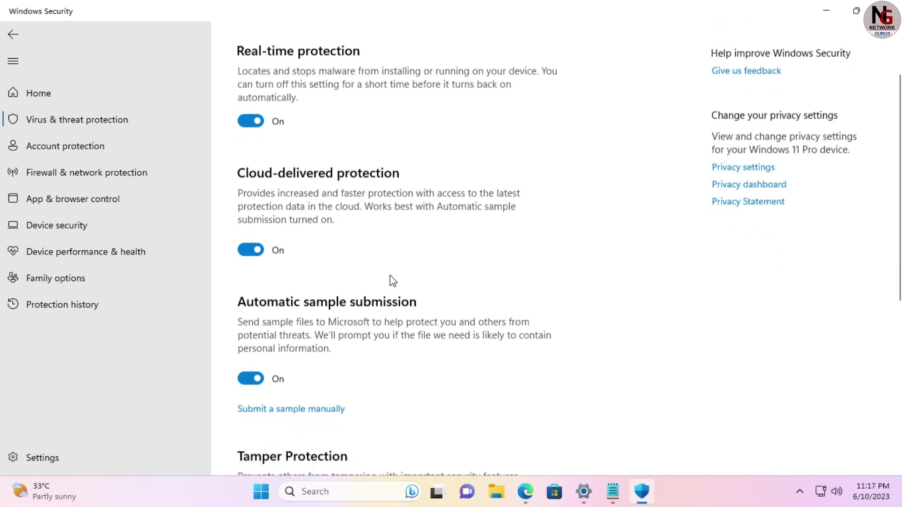
pyautogui.scroll(-4, 392, 281)
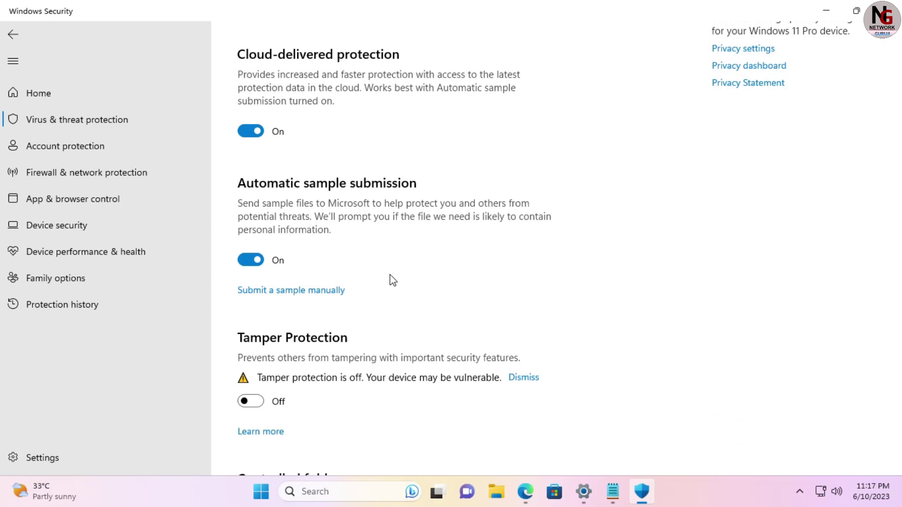
pyautogui.scroll(5, 329, 272)
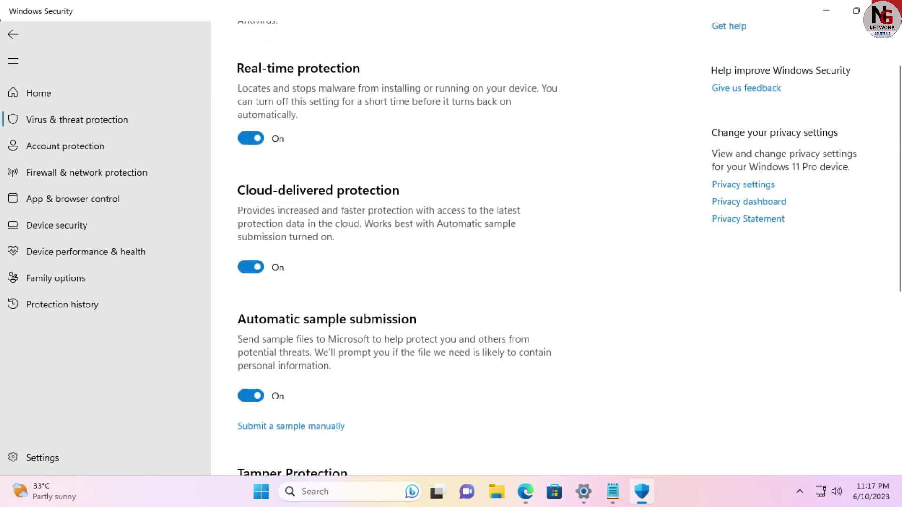
pyautogui.click(890, 8)
pyautogui.click(889, 8)
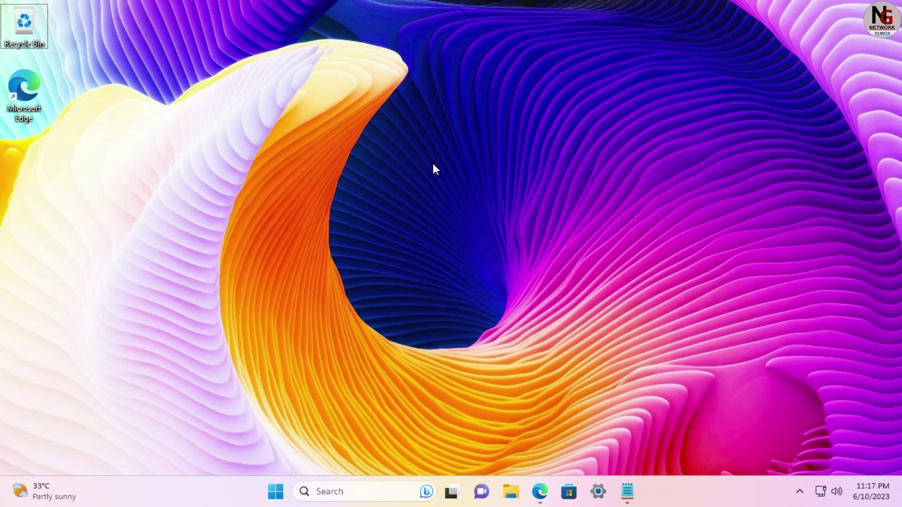
# Launch Registry Editor with the regedit command and allow it to make changes to the device
pyautogui.press('super+r')
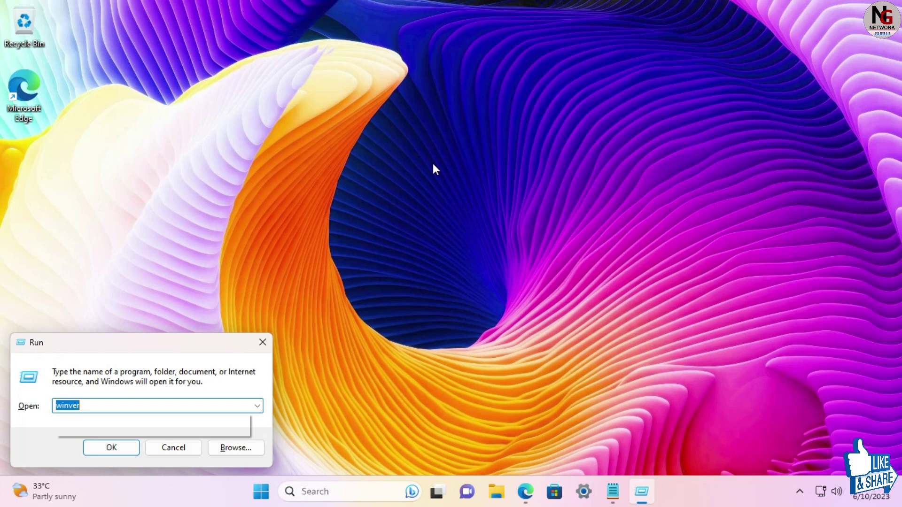
pyautogui.write('re')
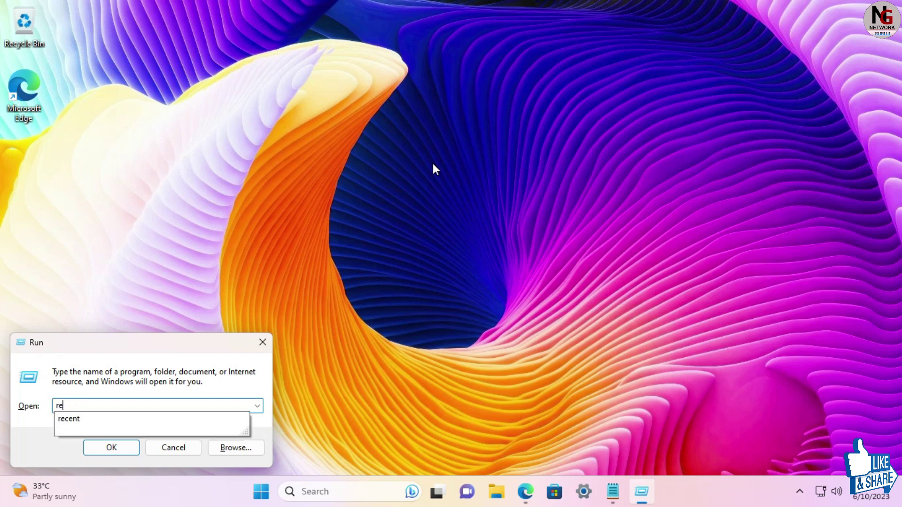
pyautogui.write('gedit')
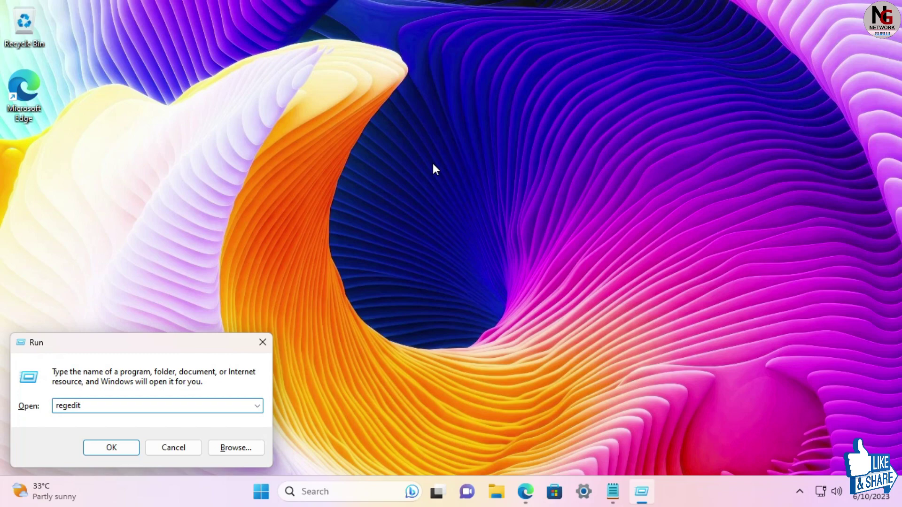
pyautogui.press('Return')
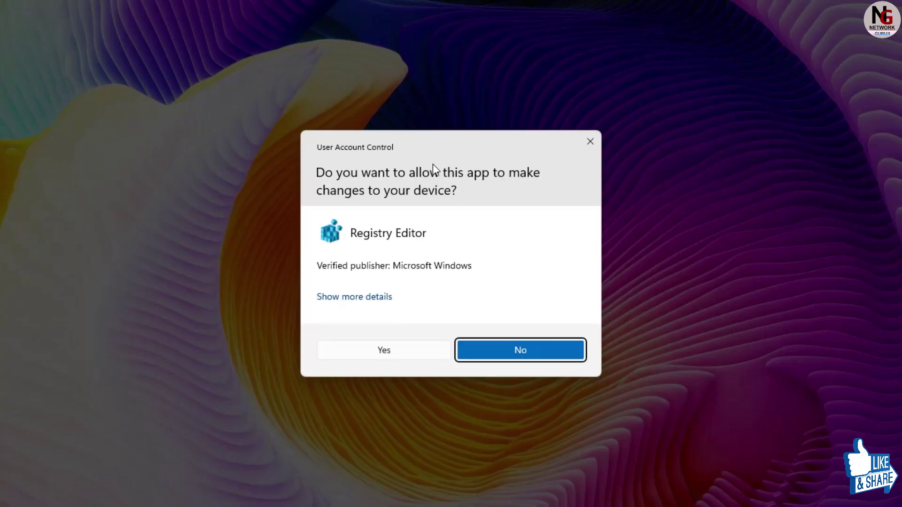
pyautogui.click(386, 356)
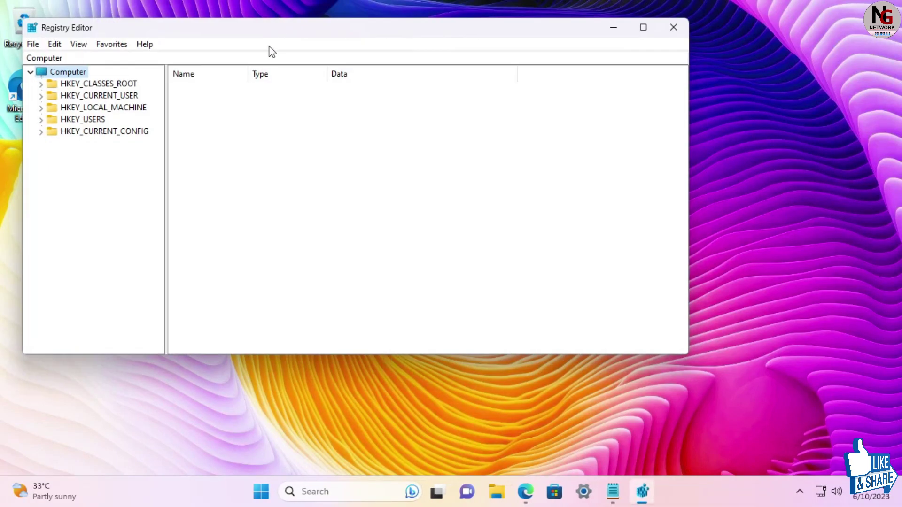
# Navigate the registry to HKEY_LOCAL_MACHINE\SOFTWARE\Policies\Microsoft\Windows Defender, widening the key tree, and select that key
pyautogui.moveTo(289, 25); pyautogui.dragTo(364, 36)
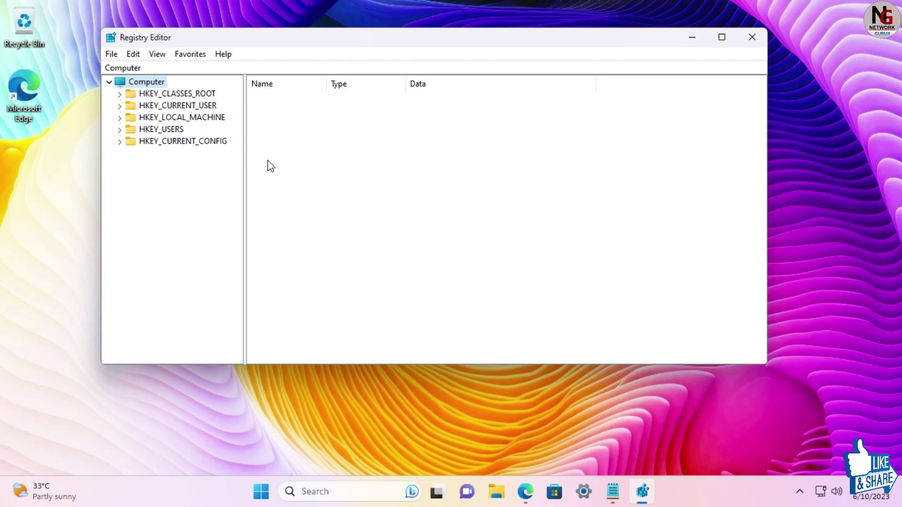
pyautogui.click(120, 118)
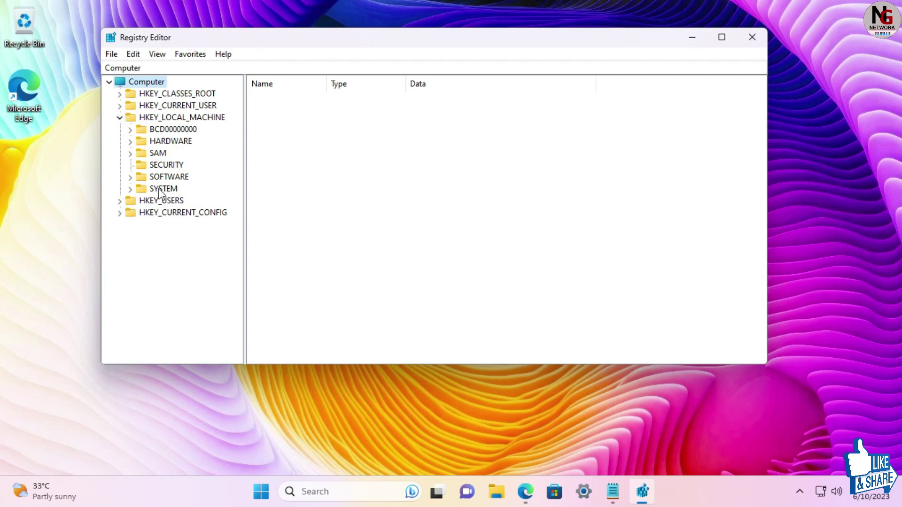
pyautogui.click(131, 177)
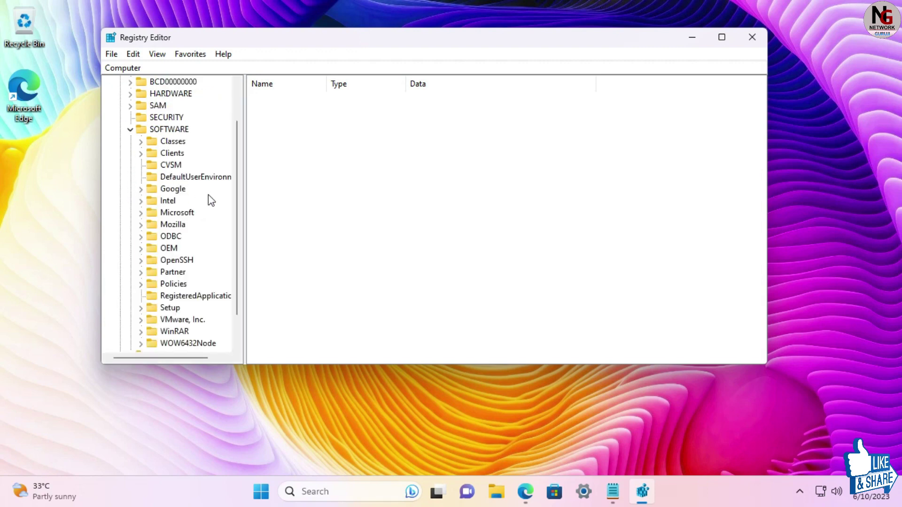
pyautogui.click(140, 284)
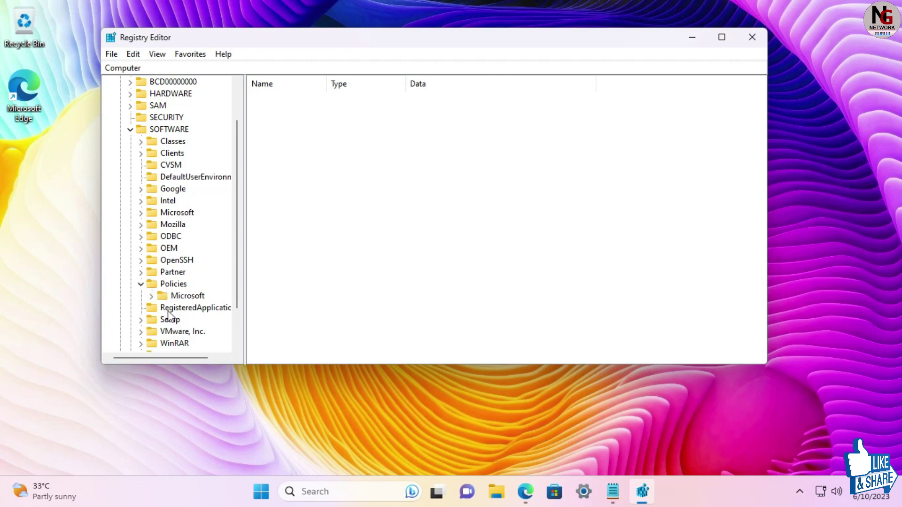
pyautogui.click(151, 296)
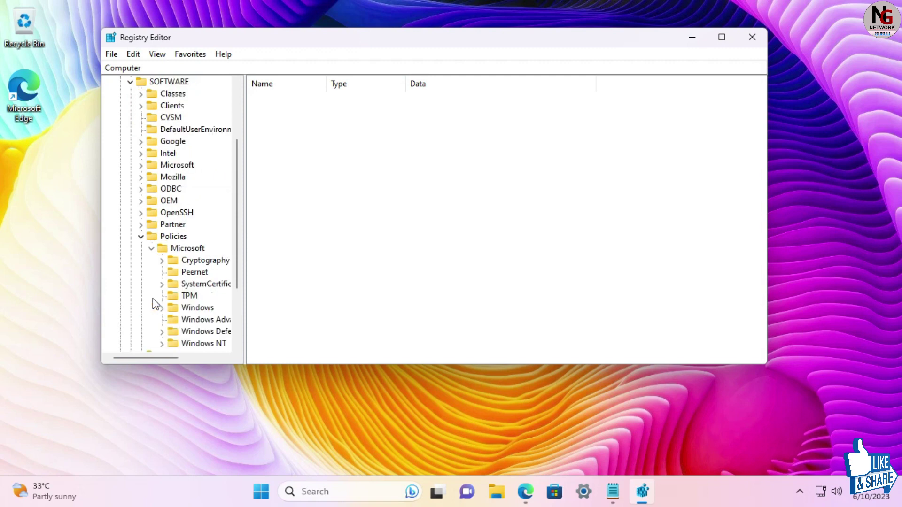
pyautogui.moveTo(244, 247); pyautogui.dragTo(323, 251)
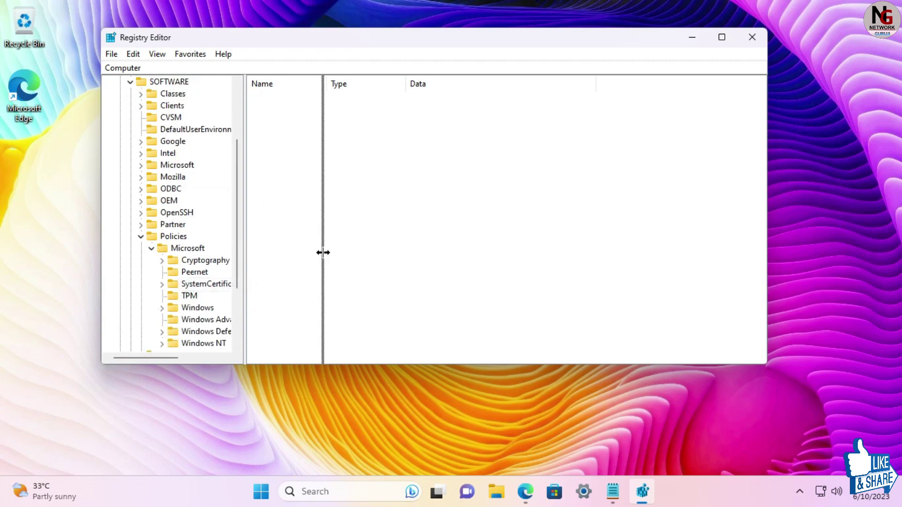
pyautogui.scroll(-1, 281, 265)
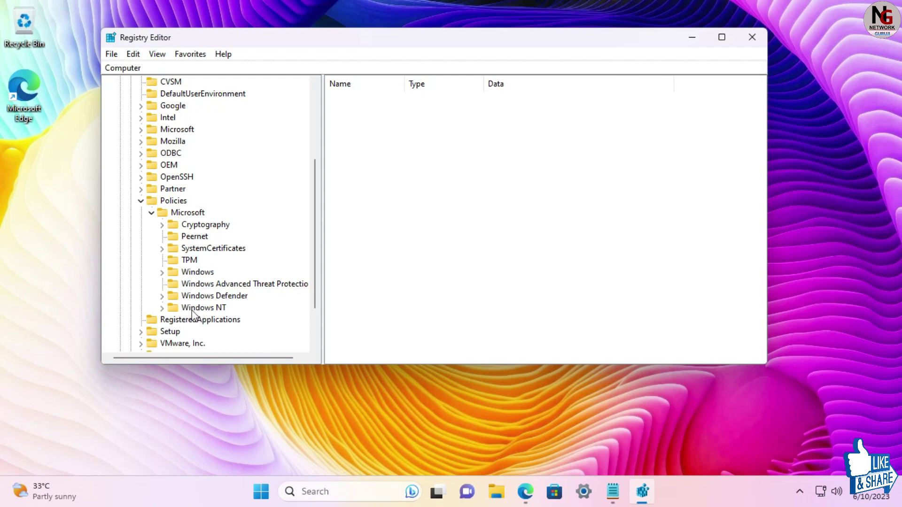
pyautogui.click(162, 296)
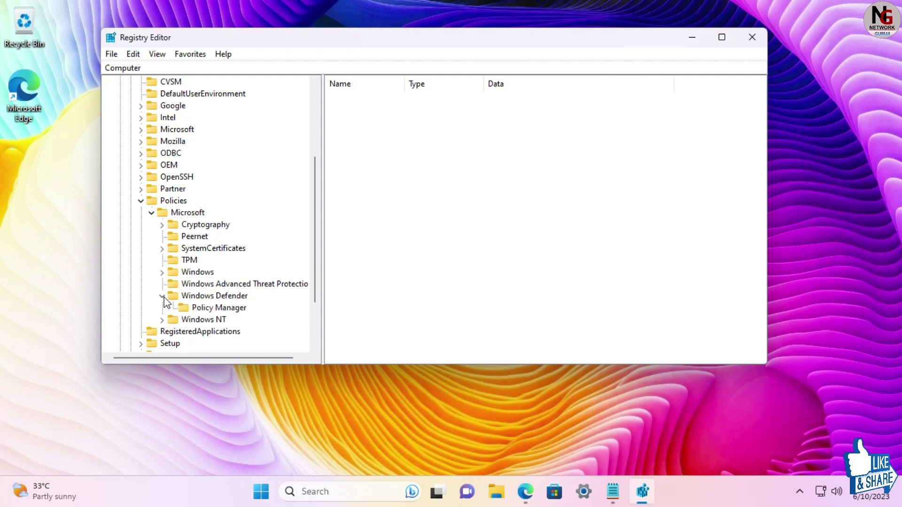
pyautogui.click(227, 298)
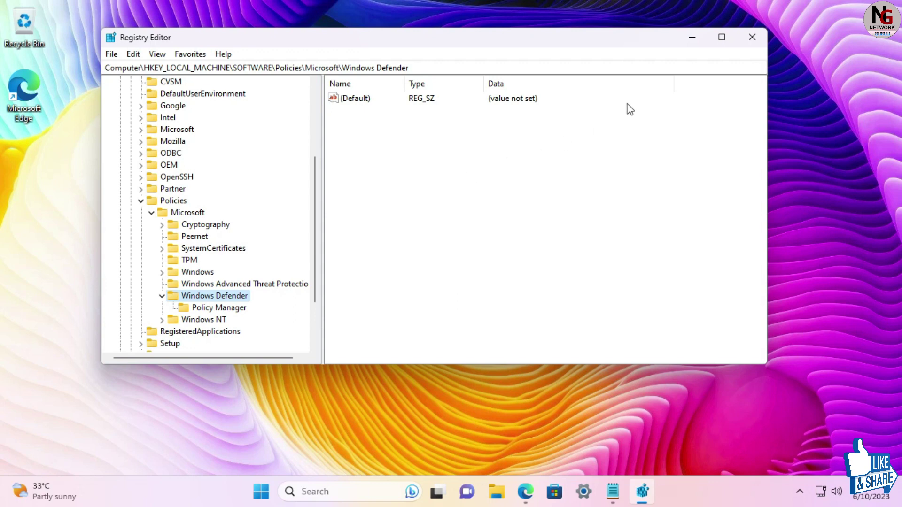
# Maximize Registry Editor and create a new DWORD (32-bit) value in the Windows Defender key
pyautogui.click(721, 37)
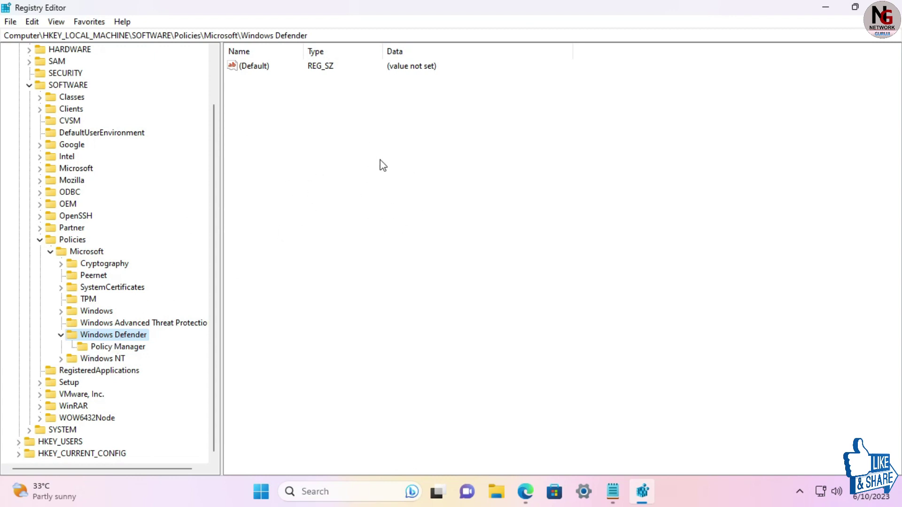
pyautogui.rightClick(361, 151)
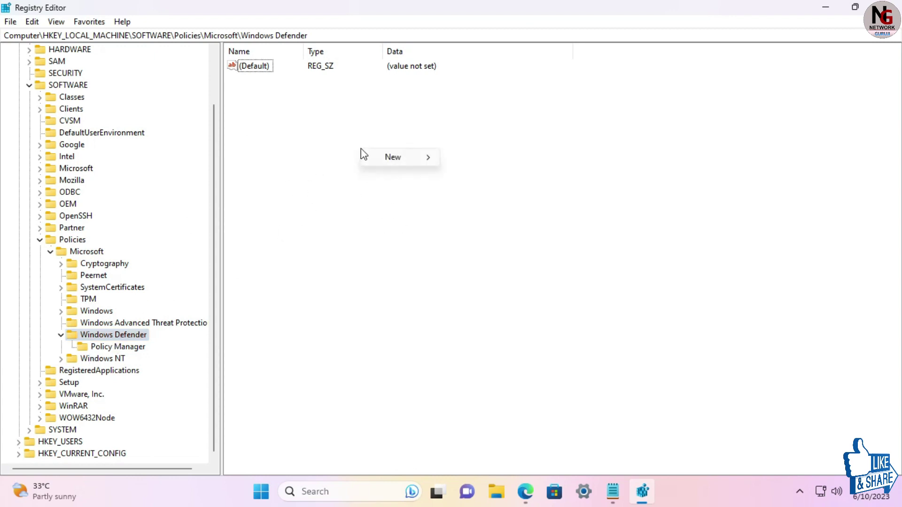
pyautogui.moveTo(410, 159)
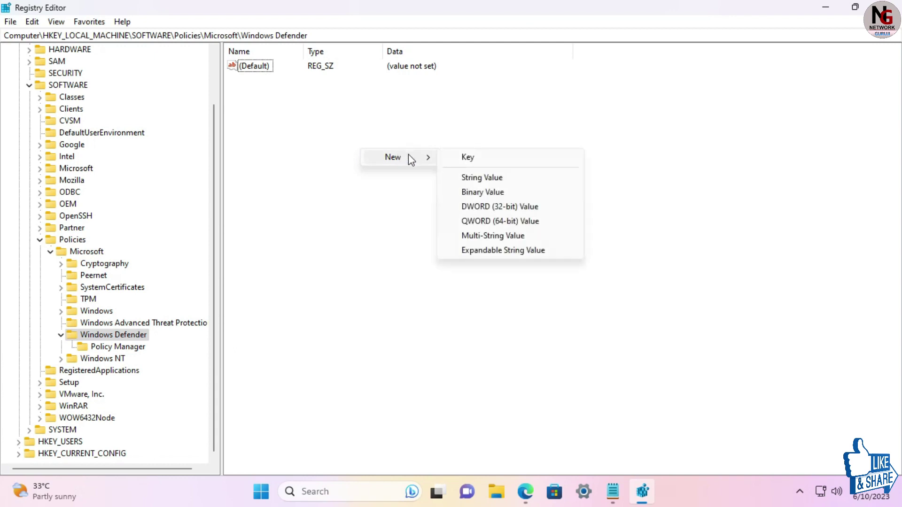
pyautogui.click(480, 209)
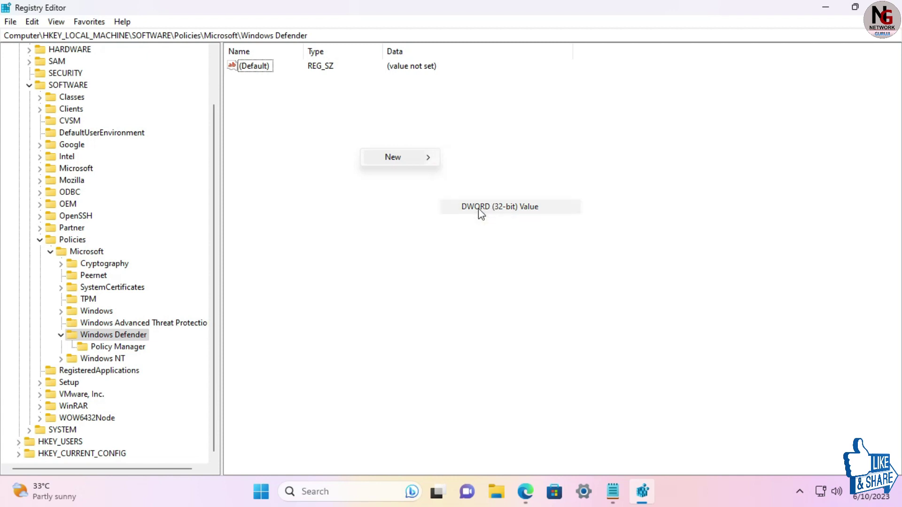
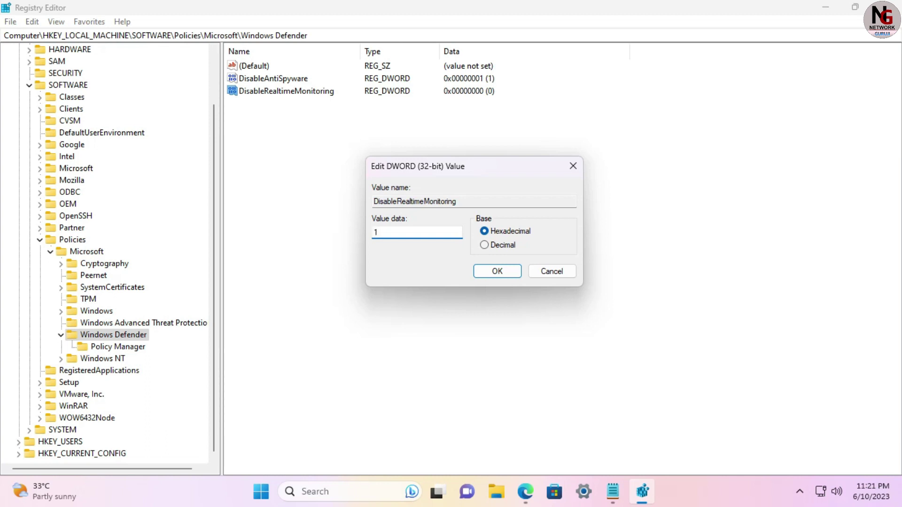
# Set the DisableRealtimeMonitoring value in the Windows Defender key to 1 (hexadecimal)
pyautogui.click(497, 270)
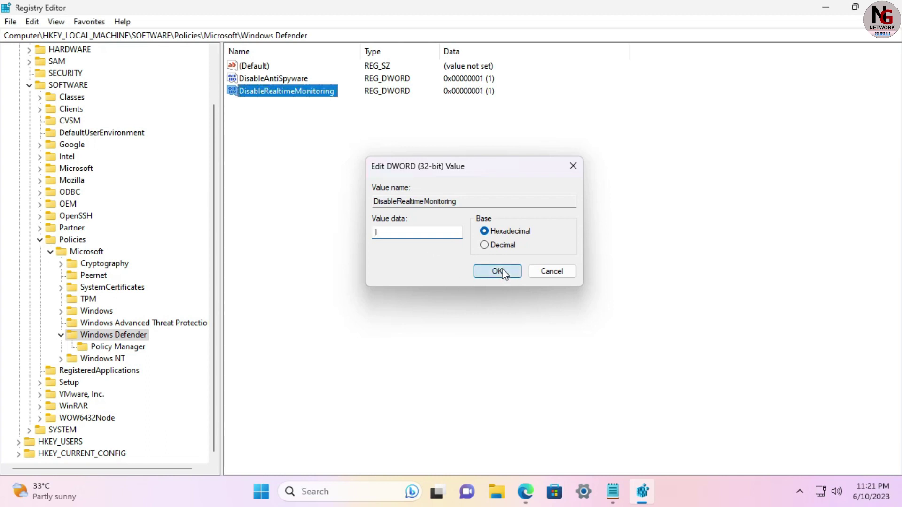
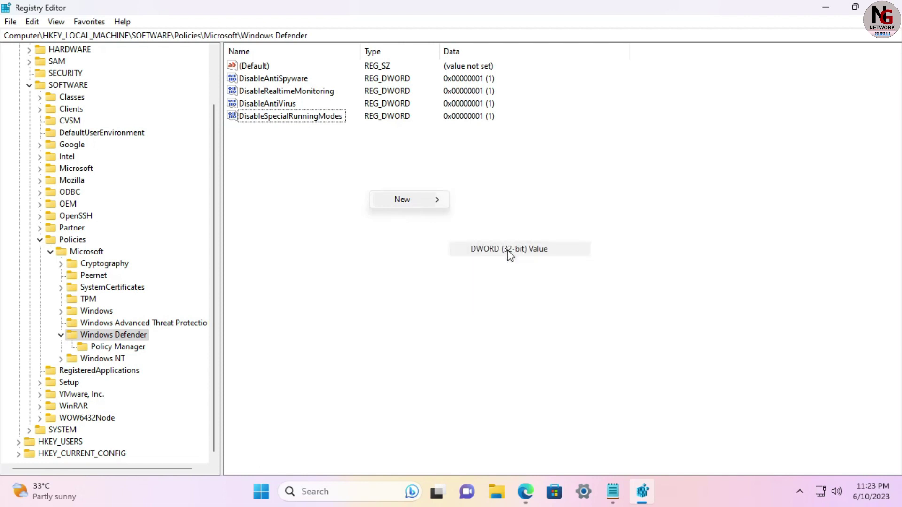
# Create another DWORD (32-bit) value in the Windows Defender policies key
pyautogui.click(507, 251)
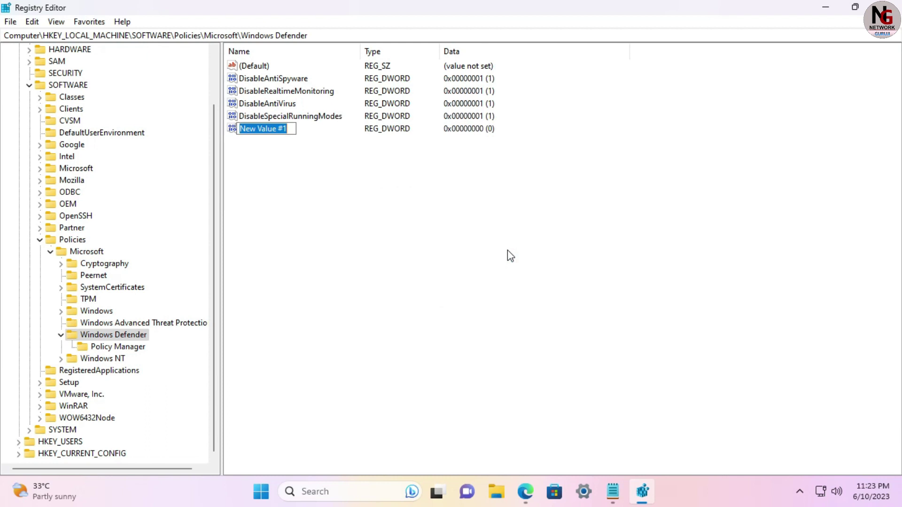
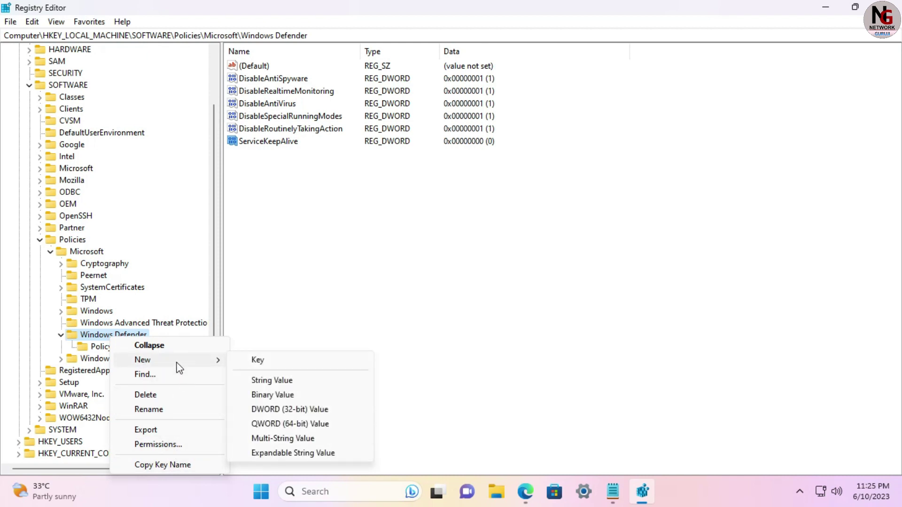
# Create a subkey named Real-Time Protection under the Windows Defender policies key
pyautogui.click(261, 362)
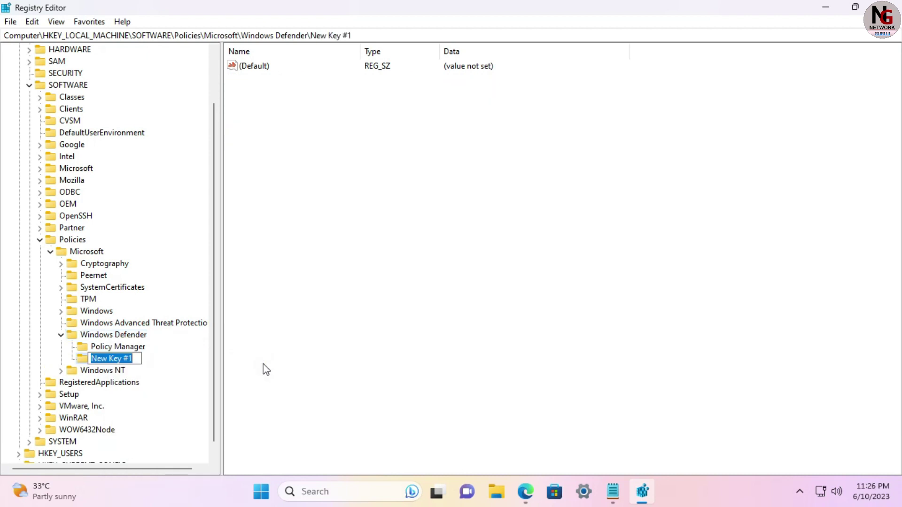
pyautogui.write('R')
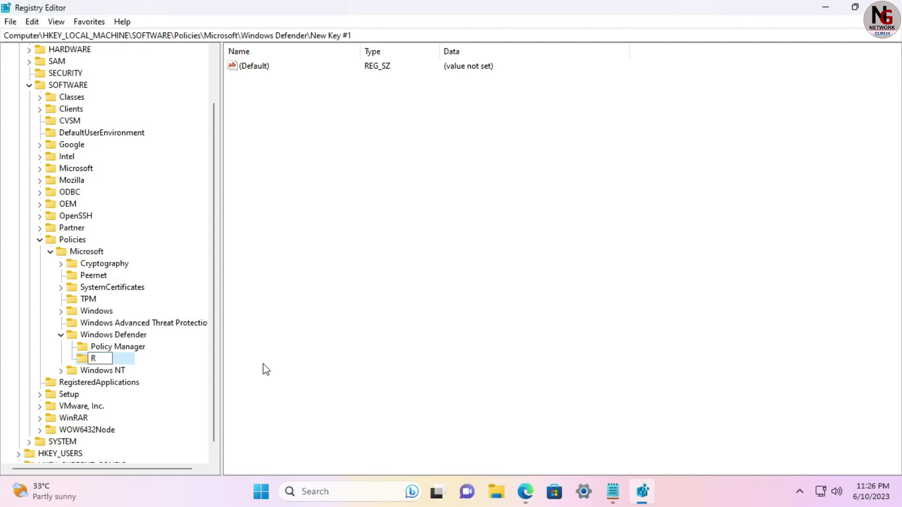
pyautogui.write('eal-Time P')
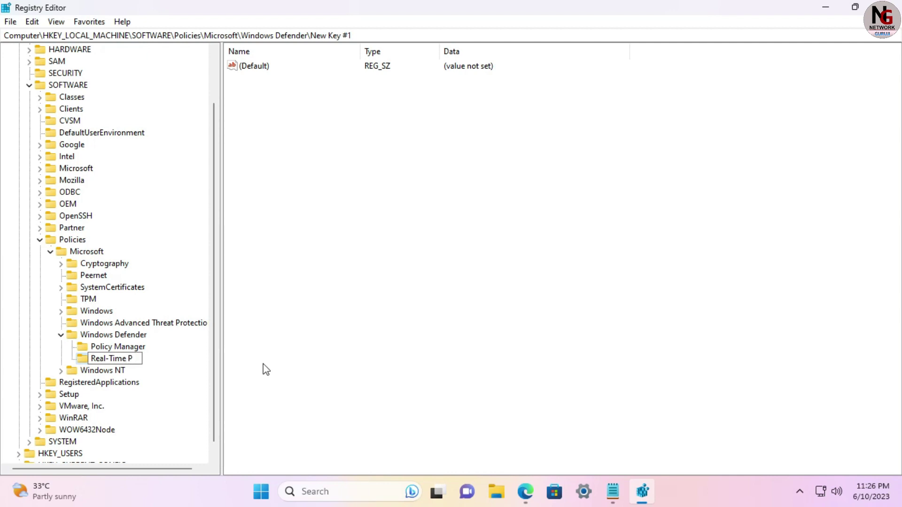
pyautogui.write('rotye Proty')
pyautogui.press('BackSpace')
pyautogui.write('ection')
pyautogui.press('Return')
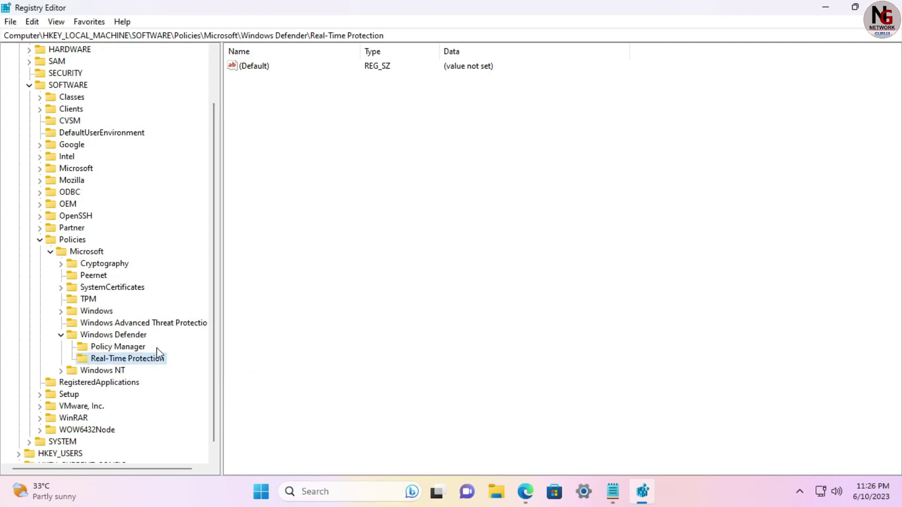
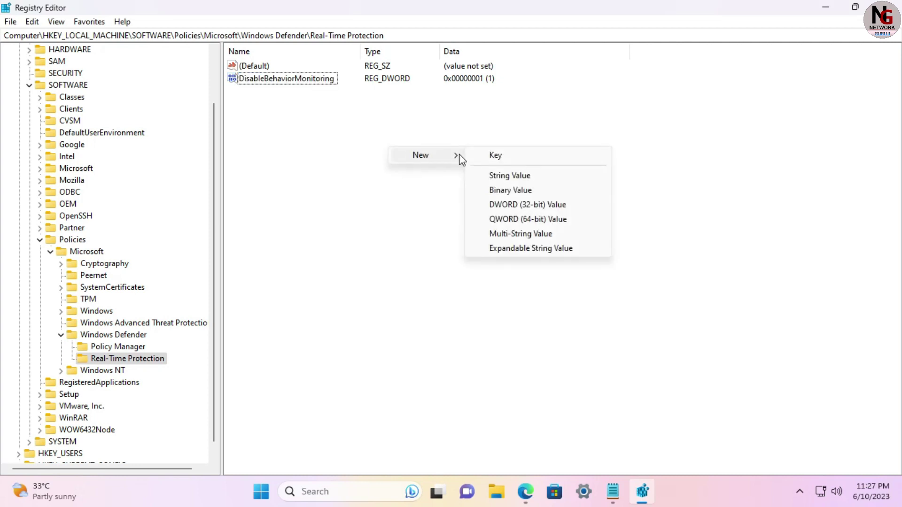
# Add another DWORD (32-bit) value to the Real-Time Protection key
pyautogui.click(522, 205)
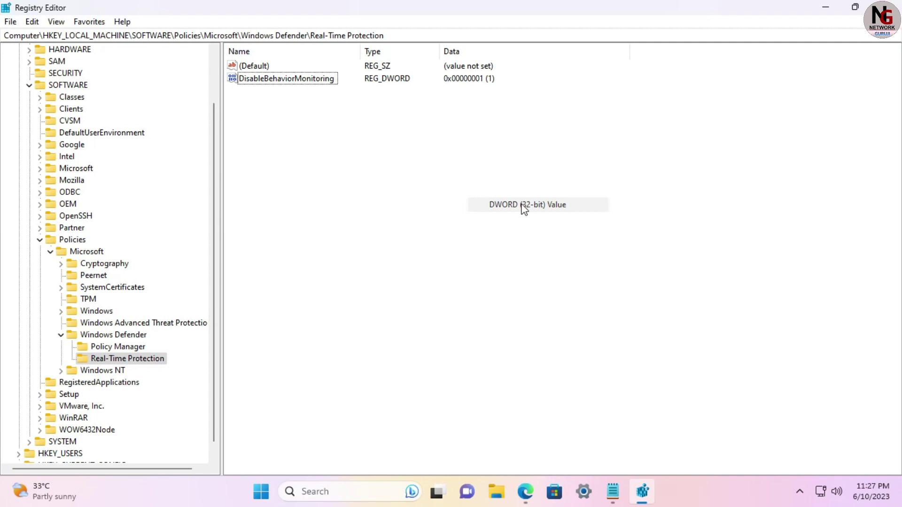
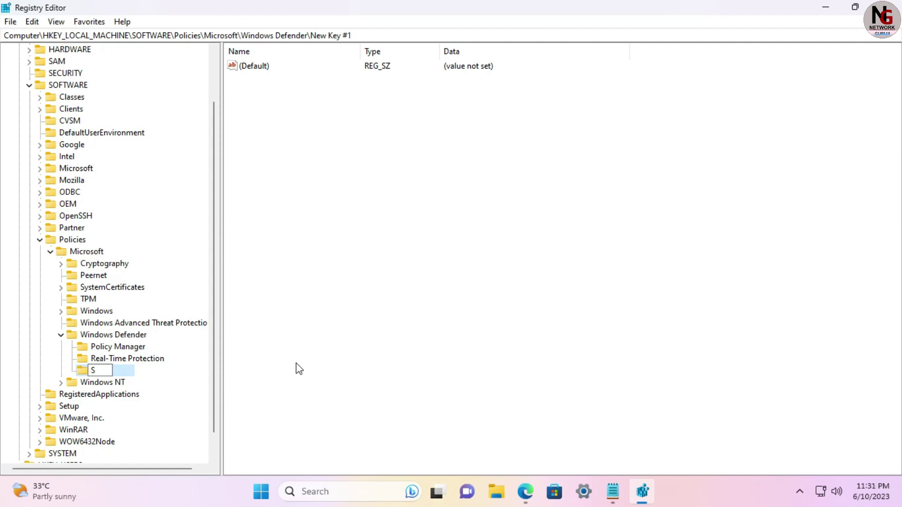
# Name the new key under the Windows Defender policies key "Signature Updates"
pyautogui.write('ignature Up')
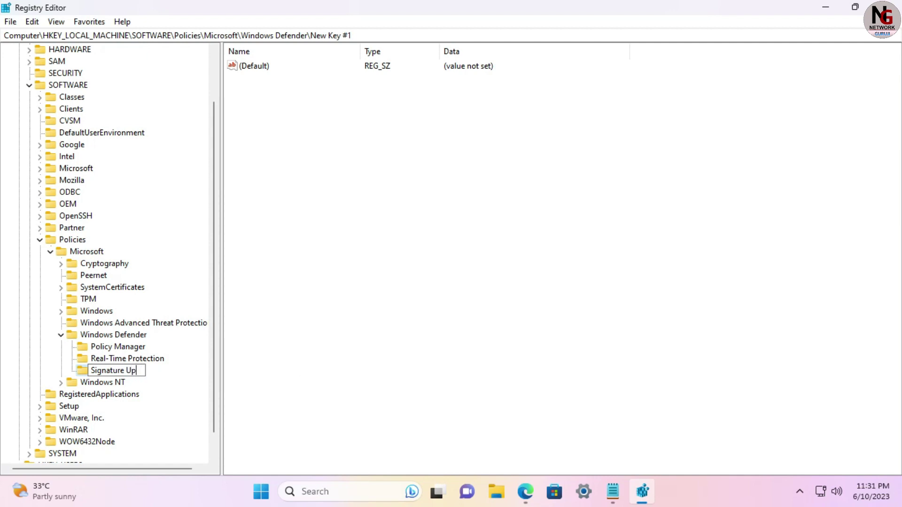
pyautogui.write('dates')
pyautogui.click(305, 364)
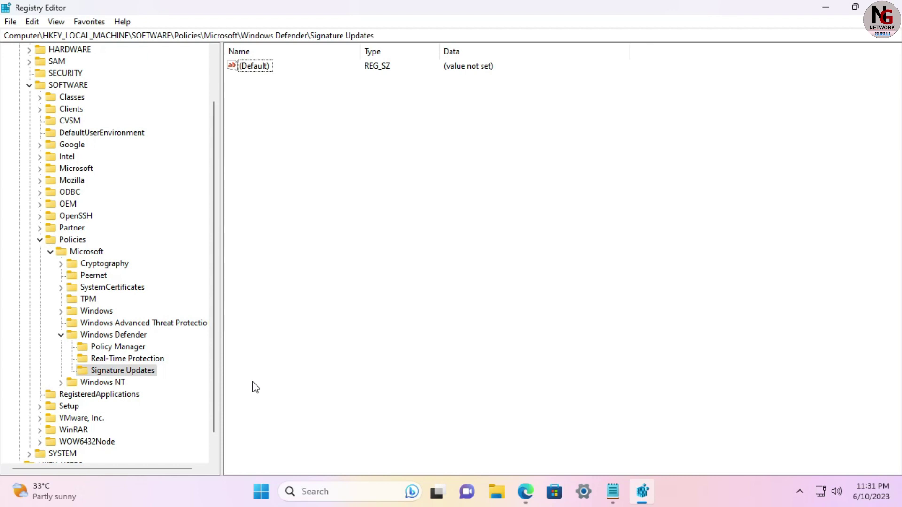
# Create a DWORD (32-bit) value named ForceUpdateFromMu in the Signature Updates key
pyautogui.rightClick(301, 125)
pyautogui.moveTo(345, 130)
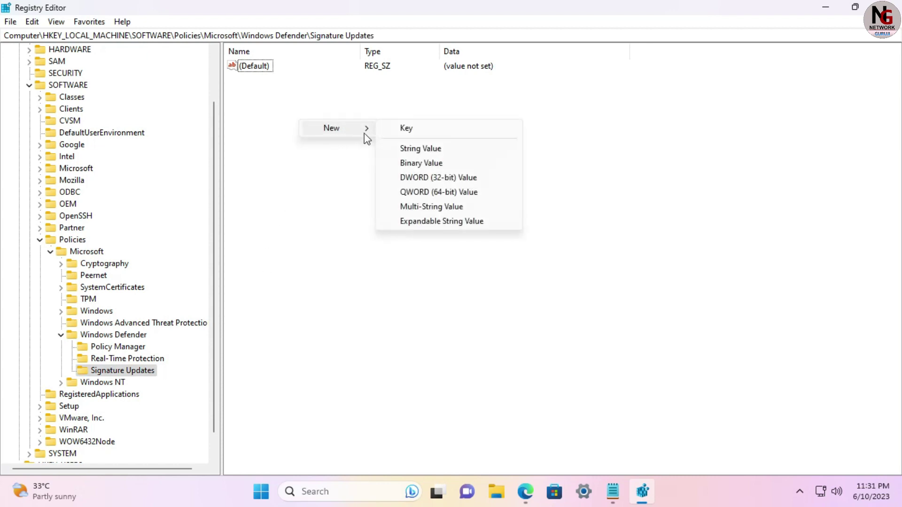
pyautogui.click(429, 180)
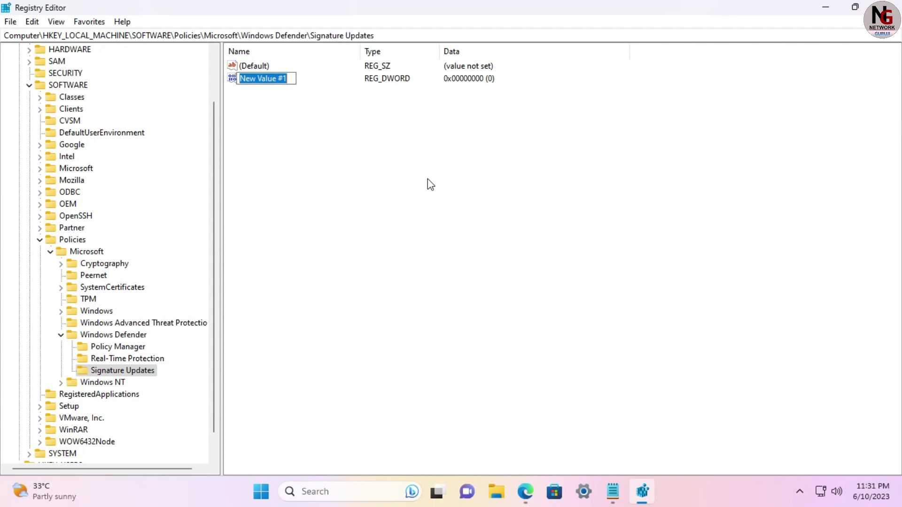
pyautogui.write('ForceUpdateFromMu')
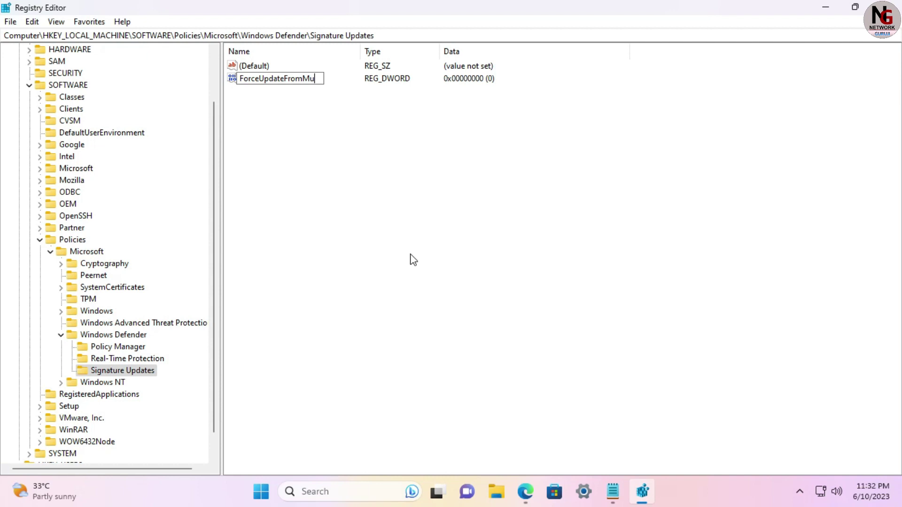
pyautogui.press('Return')
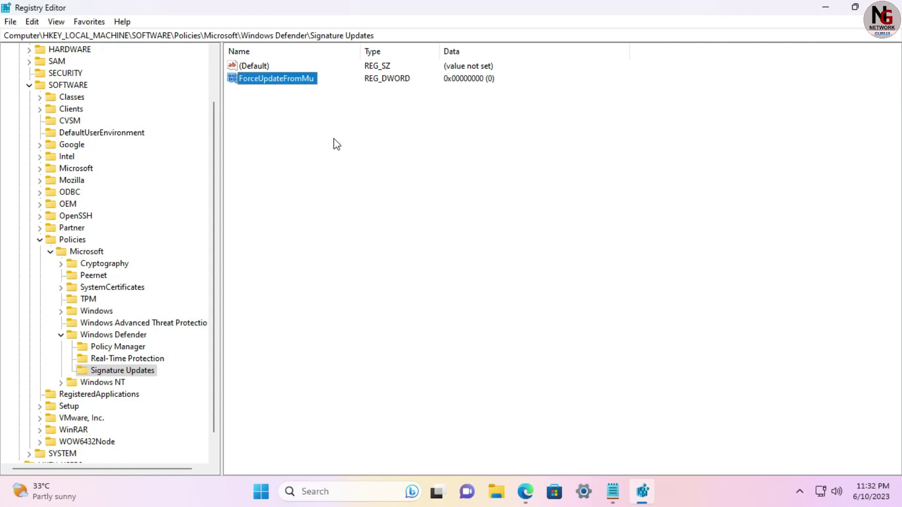
# Open the ForceUpdateFromMu value for editing and accept 0 as its hexadecimal value data
pyautogui.doubleClick(303, 79)
pyautogui.moveTo(145, 66); pyautogui.dragTo(529, 130)
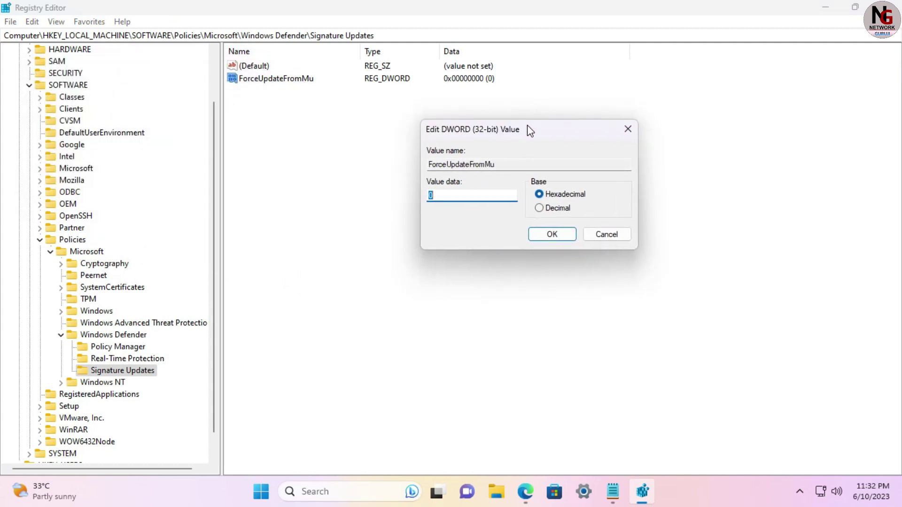
pyautogui.click(552, 234)
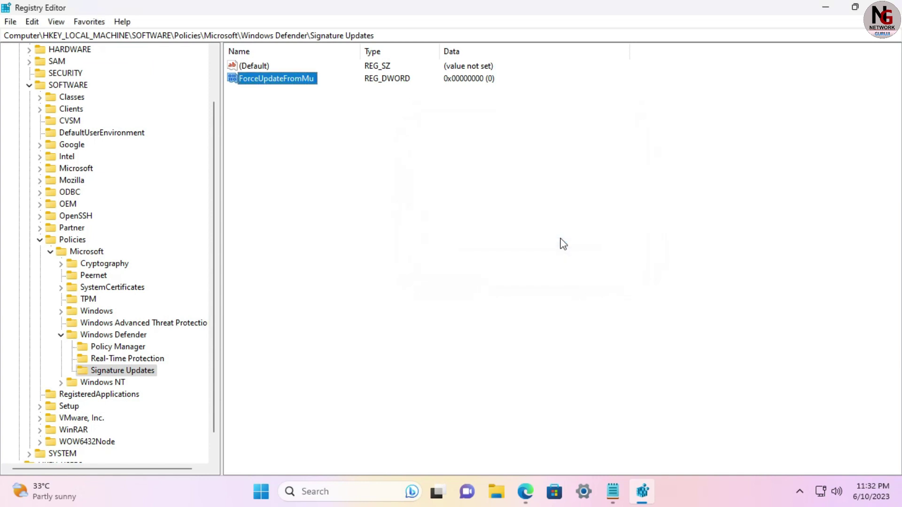
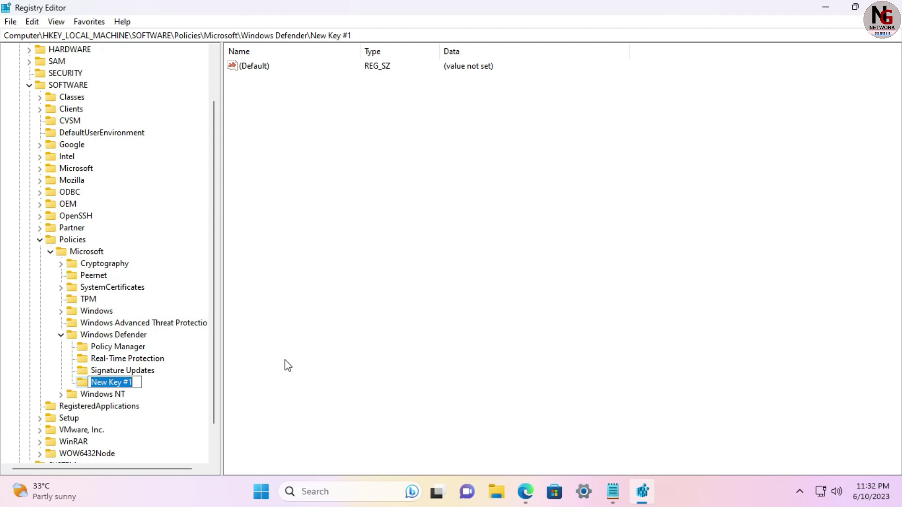
# Enter a name starting with "S" for the additional new key under the Windows Defender policies key
pyautogui.write('Spynet')
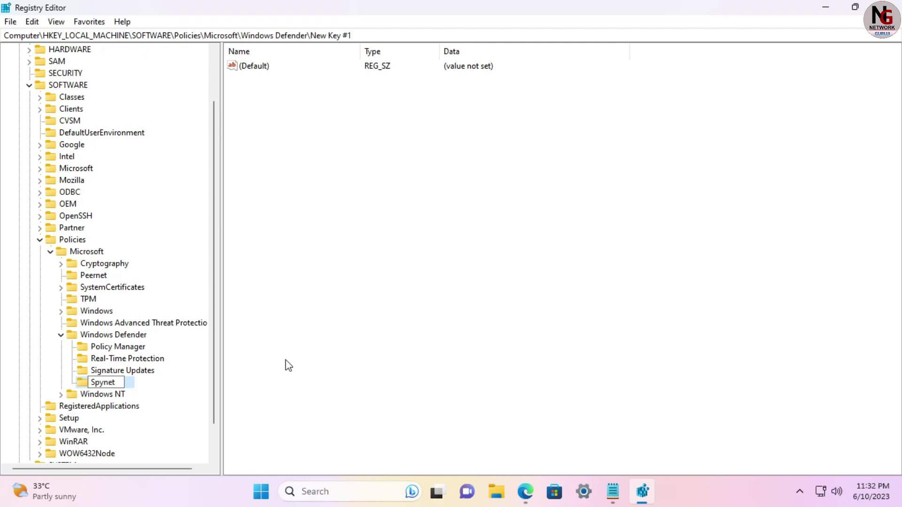
# Finish naming the new key Spynet and create a DWORD (32-bit) value named DisableBlockAtFirstSeen inside it
pyautogui.click(237, 375)
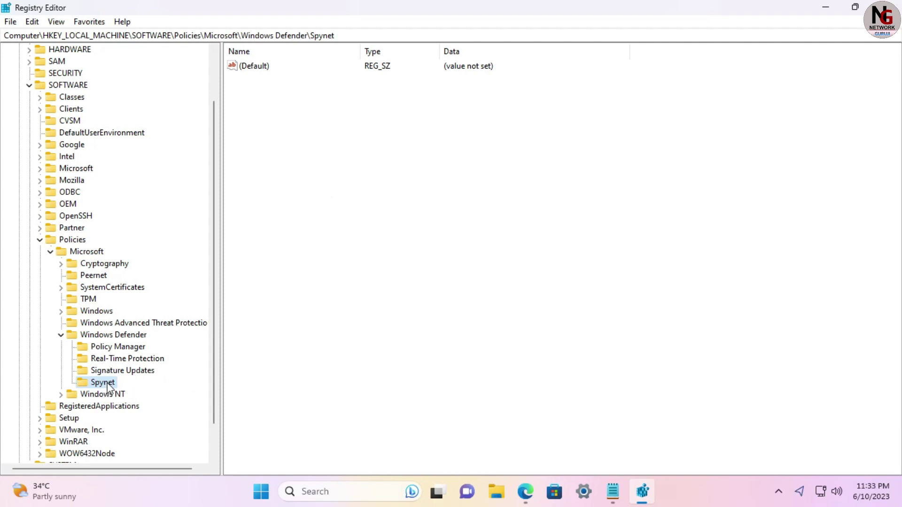
pyautogui.rightClick(333, 157)
pyautogui.moveTo(378, 167)
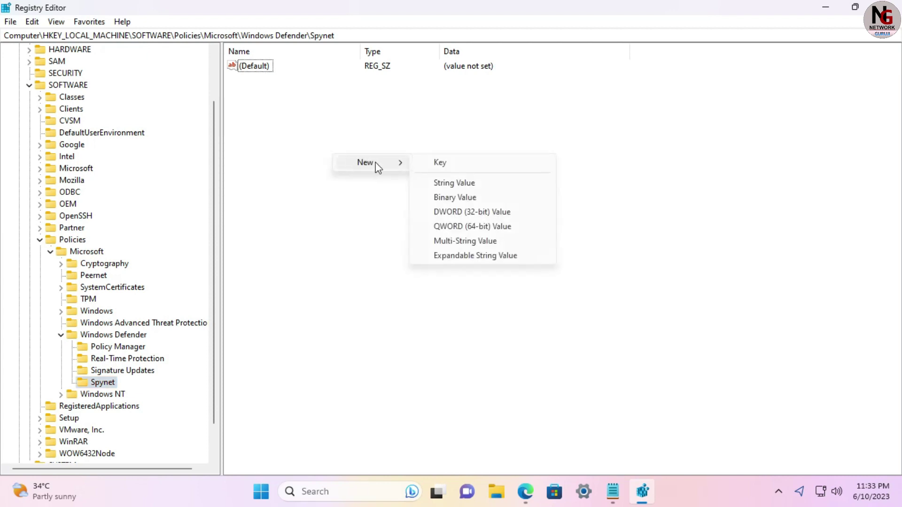
pyautogui.click(465, 213)
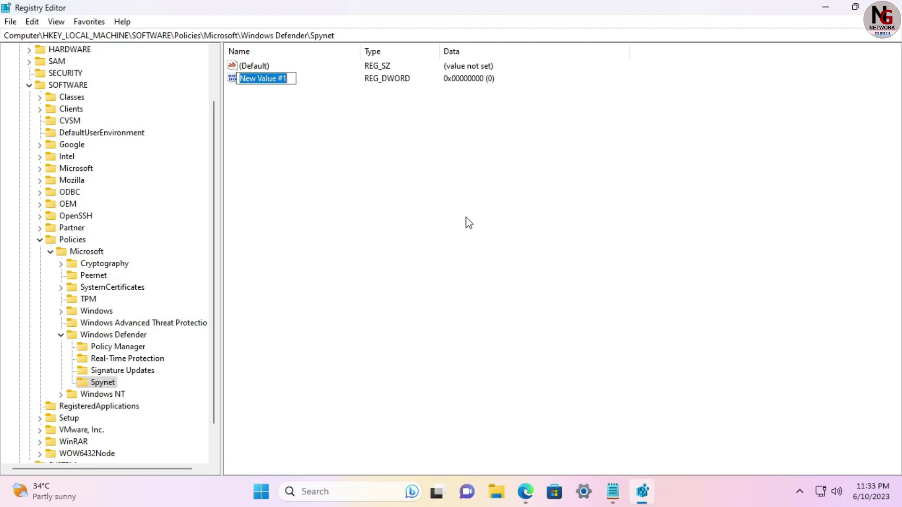
pyautogui.write('DisableBlockAtFirstSeen')
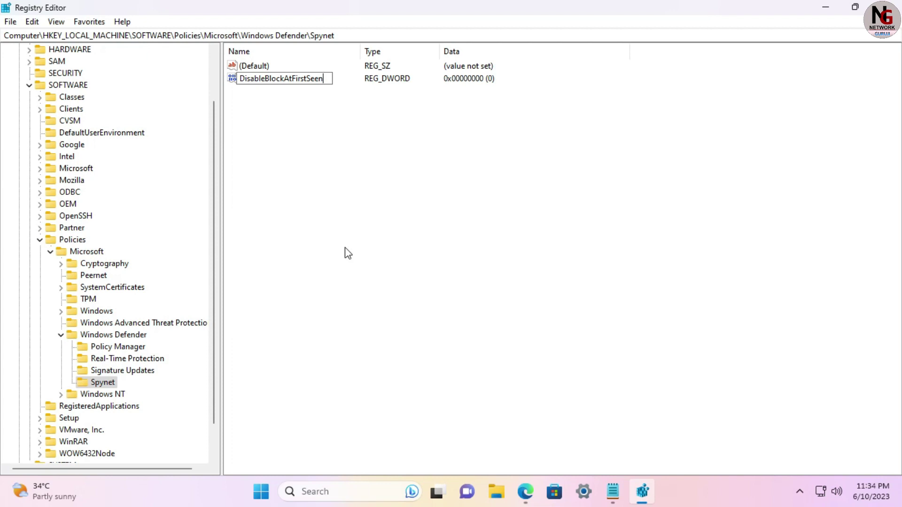
pyautogui.press('Return')
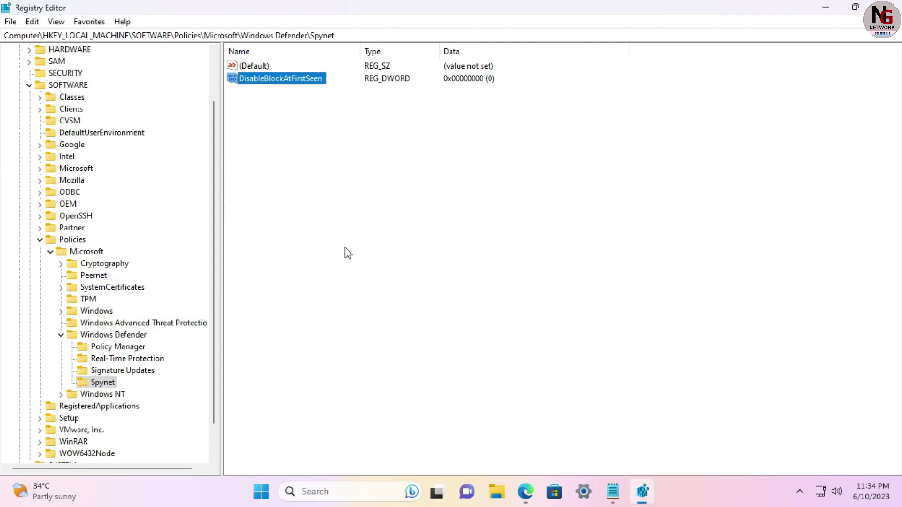
# Open the DisableBlockAtFirstSeen value in the Spynet key for editing
pyautogui.doubleClick(292, 81)
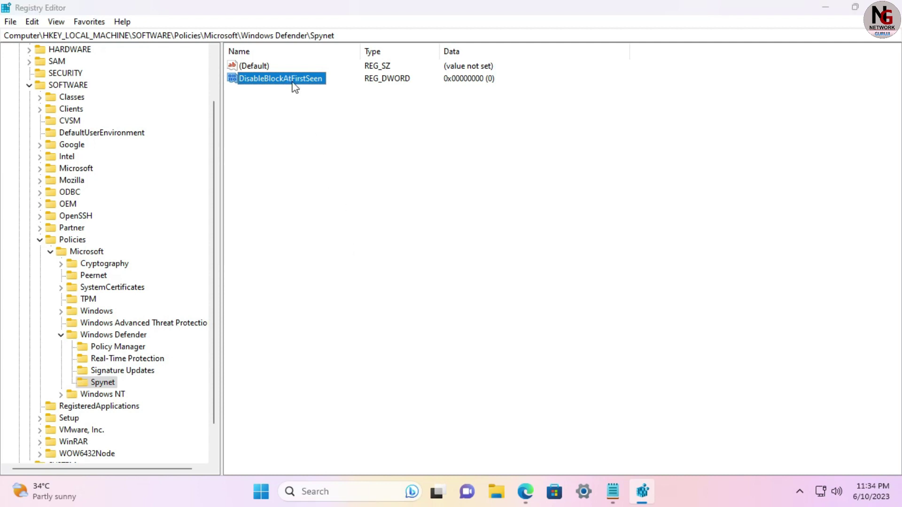
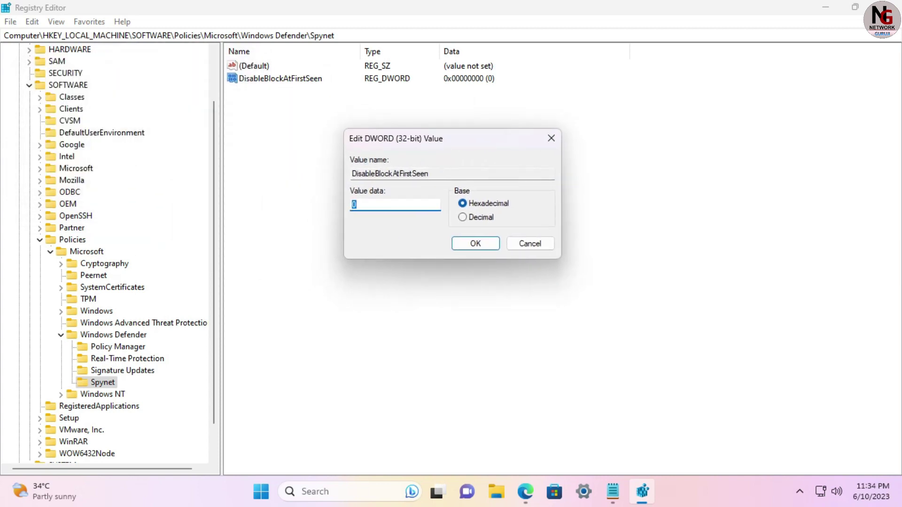
# Set the value data of DisableBlockAtFirstSeen in the Spynet key to 1
pyautogui.press('BackSpace')
pyautogui.write('1')
pyautogui.click(474, 245)
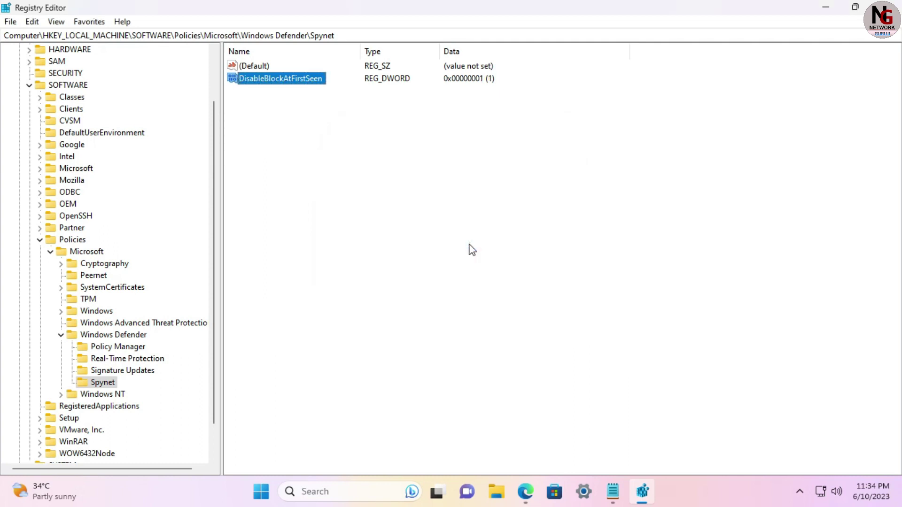
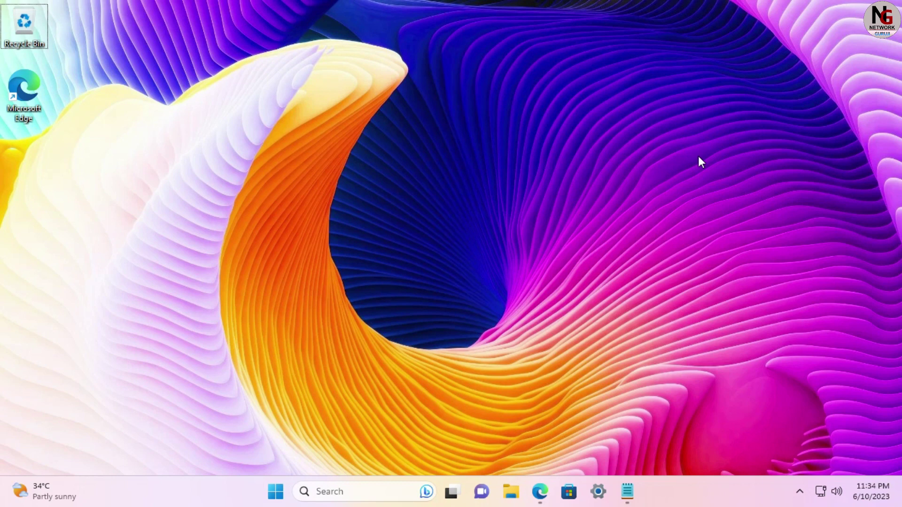
# Open the Local Group Policy Editor by running gpedit.msc and maximize its window
pyautogui.press('super+r')
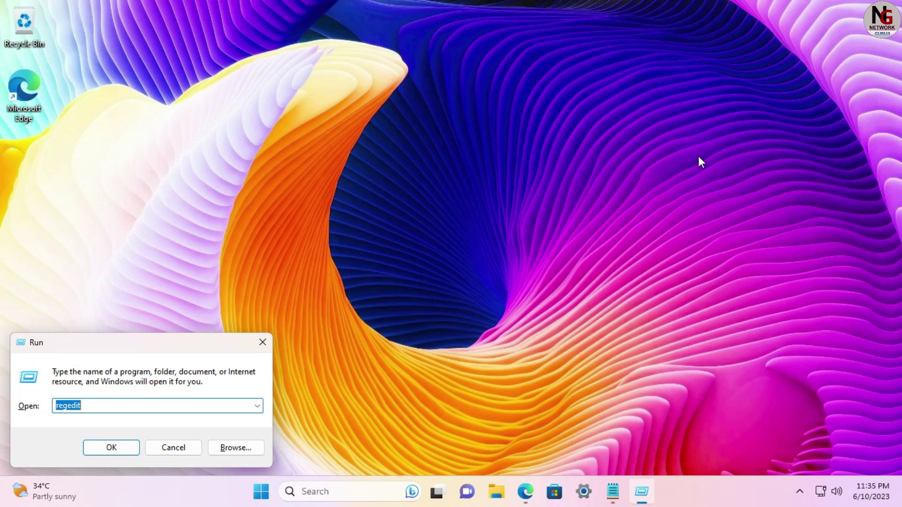
pyautogui.write('gpedit.msc')
pyautogui.press('Return')
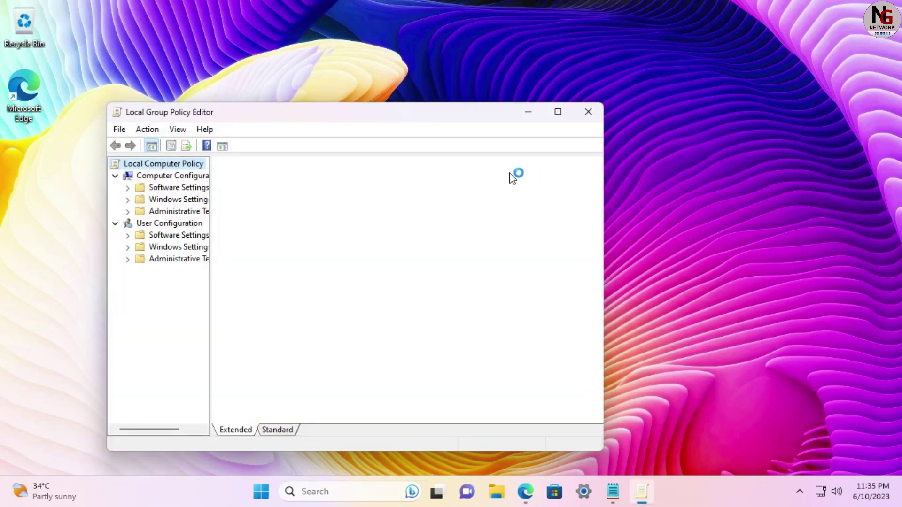
pyautogui.click(558, 114)
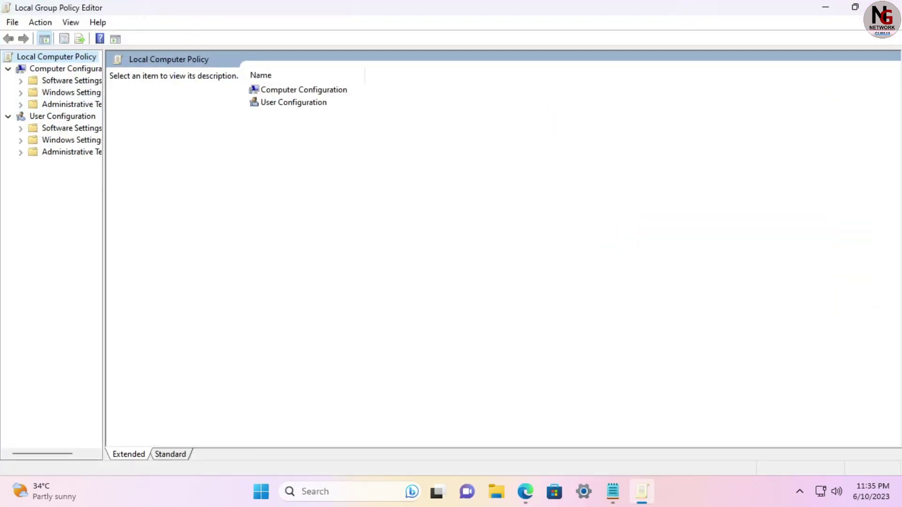
# Open the Microsoft Defender Antivirus policies in Windows Components, within the Administrative Templates of Computer Configuration
pyautogui.moveTo(105, 197); pyautogui.dragTo(165, 202)
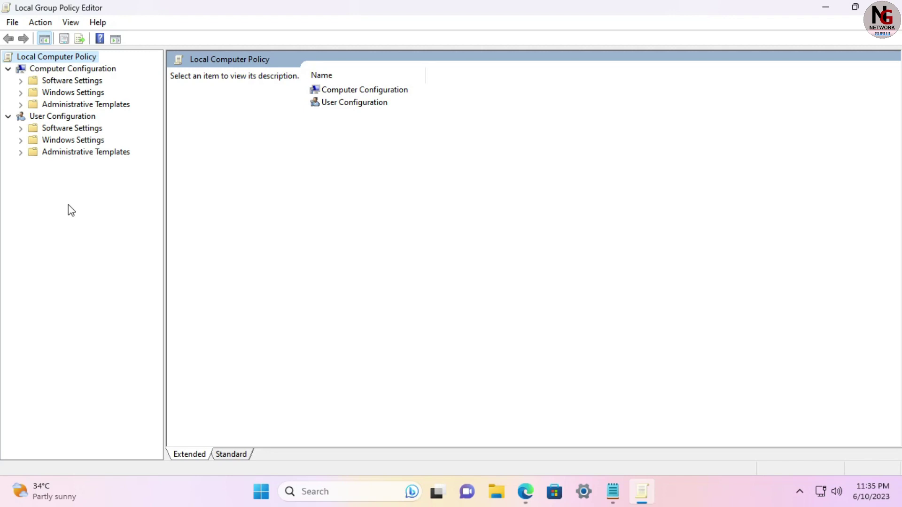
pyautogui.click(20, 105)
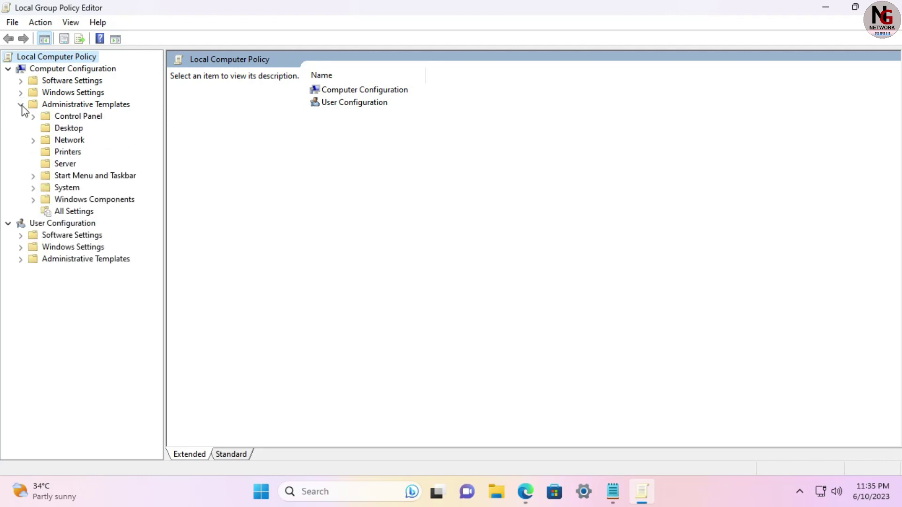
pyautogui.click(33, 200)
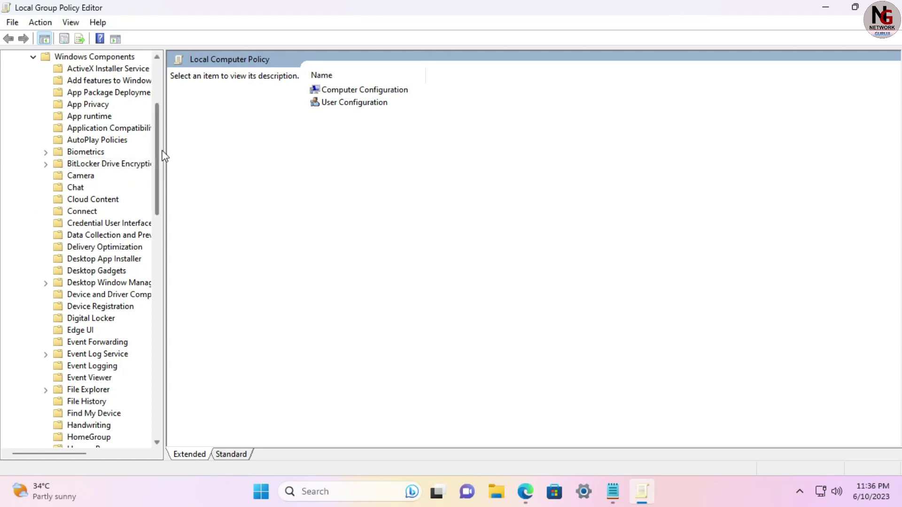
pyautogui.moveTo(166, 156); pyautogui.dragTo(201, 258)
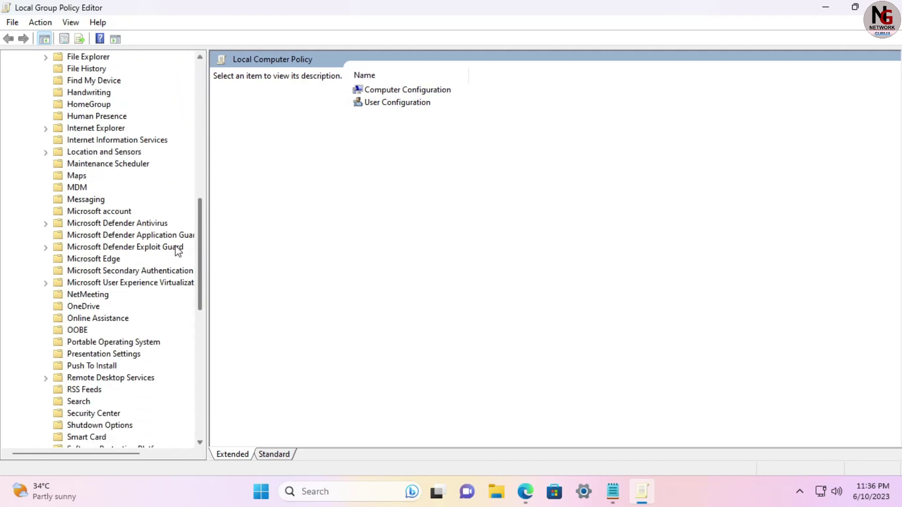
pyautogui.click(131, 228)
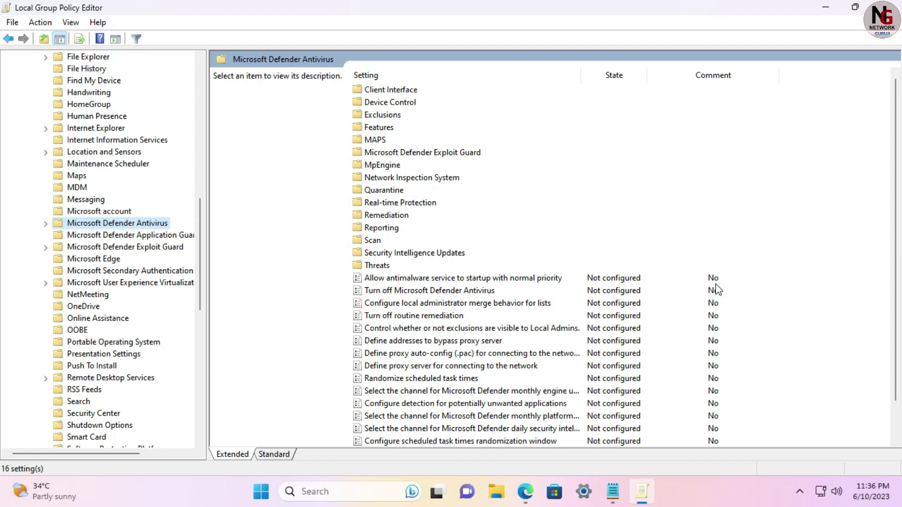
# Set the Turn off Microsoft Defender Antivirus policy to Disabled and apply it
pyautogui.click(410, 290)
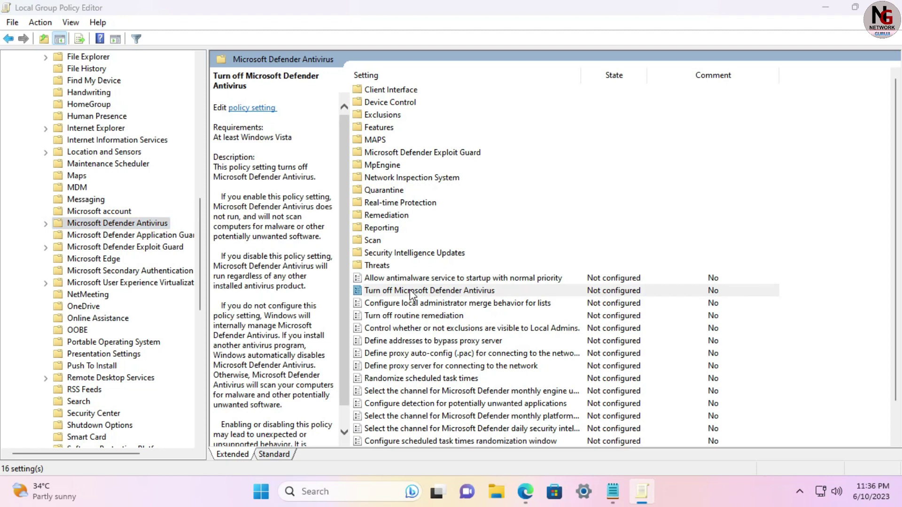
pyautogui.doubleClick(411, 291)
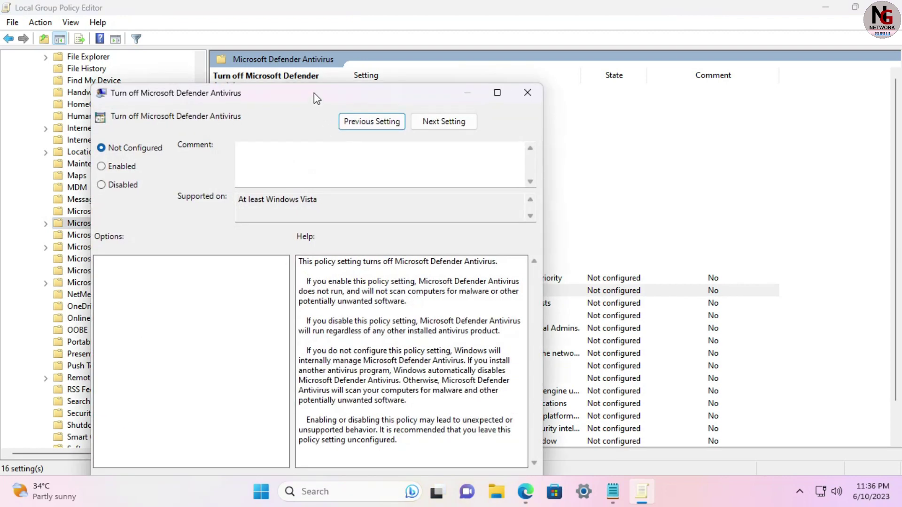
pyautogui.moveTo(314, 92); pyautogui.dragTo(352, 41)
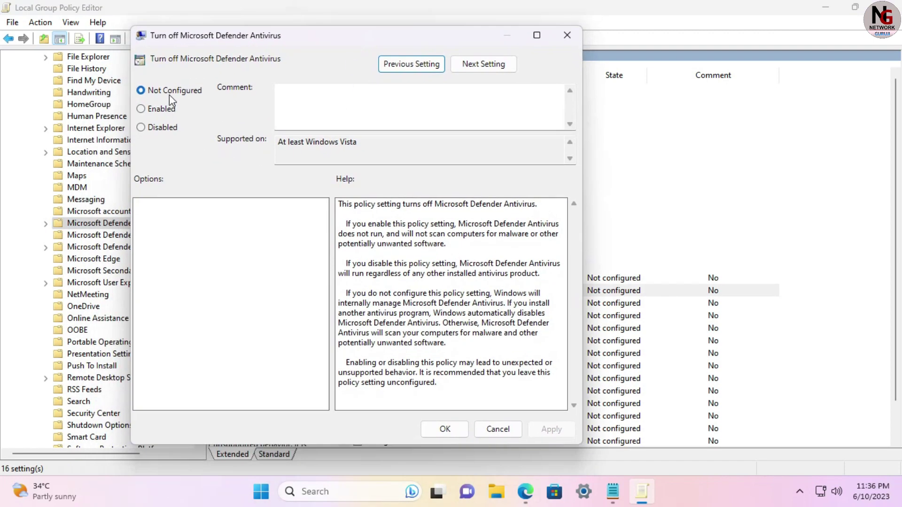
pyautogui.click(158, 132)
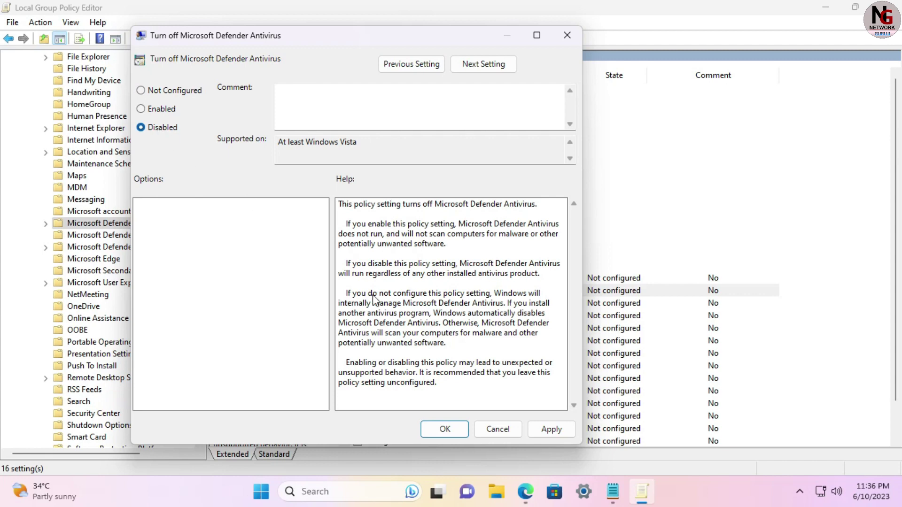
pyautogui.click(554, 431)
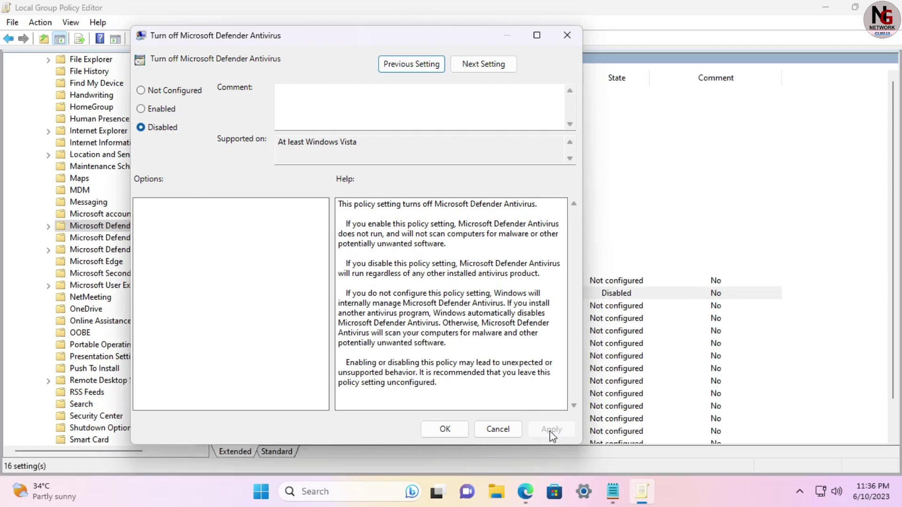
pyautogui.click(445, 429)
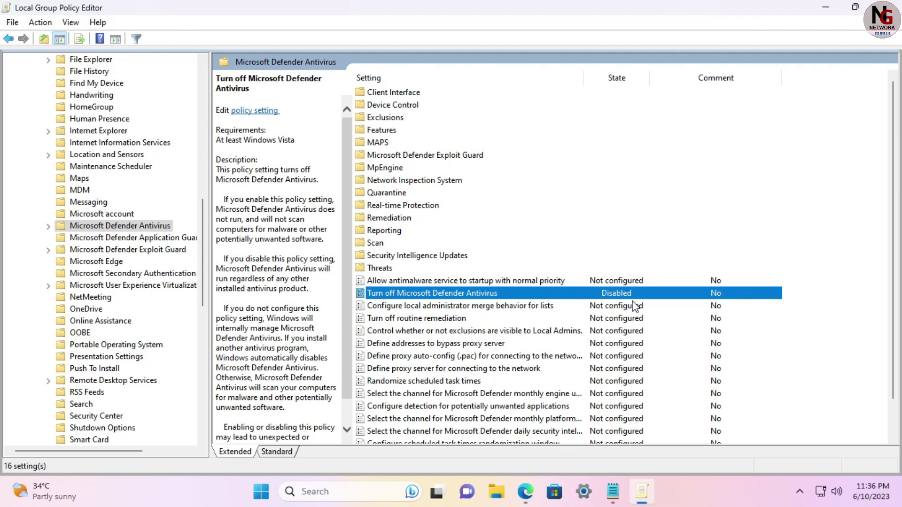
# Set the Allow antimalware service to remain running always policy to Disabled and apply it
pyautogui.scroll(-1, 604, 374)
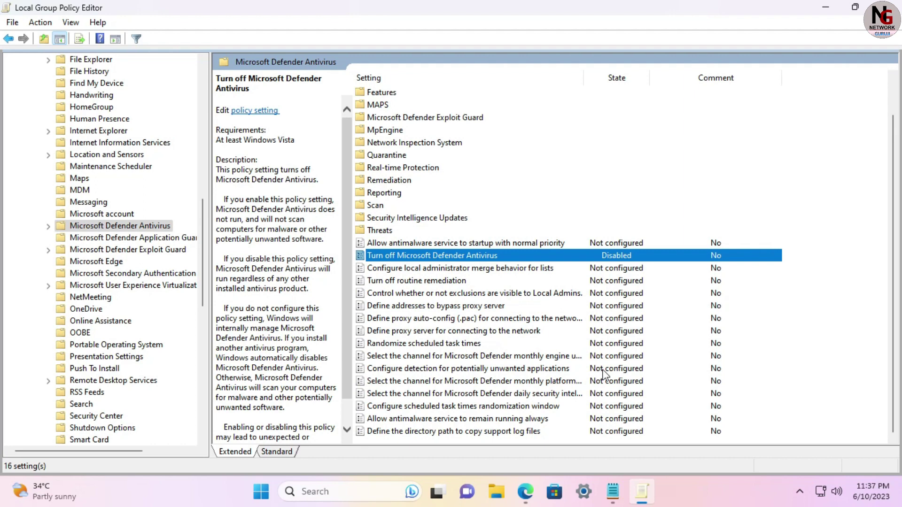
pyautogui.click(527, 423)
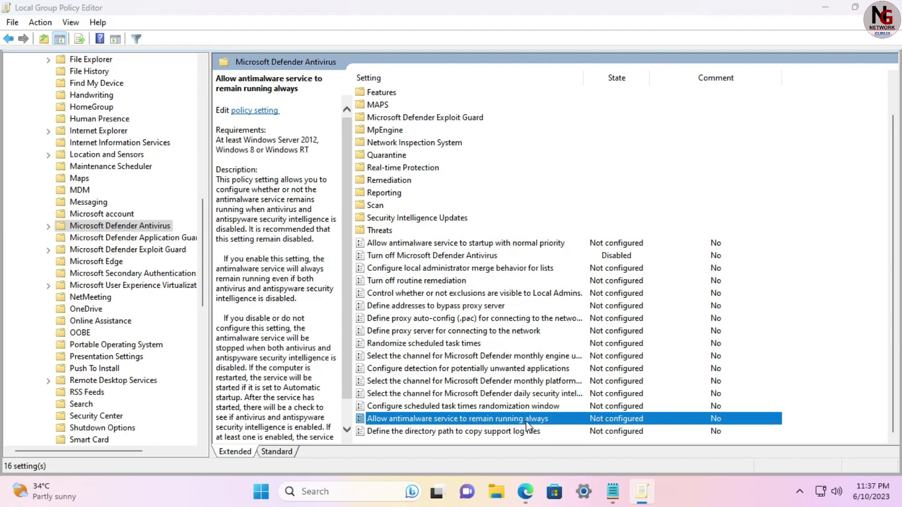
pyautogui.doubleClick(527, 425)
pyautogui.moveTo(306, 94); pyautogui.dragTo(329, 44)
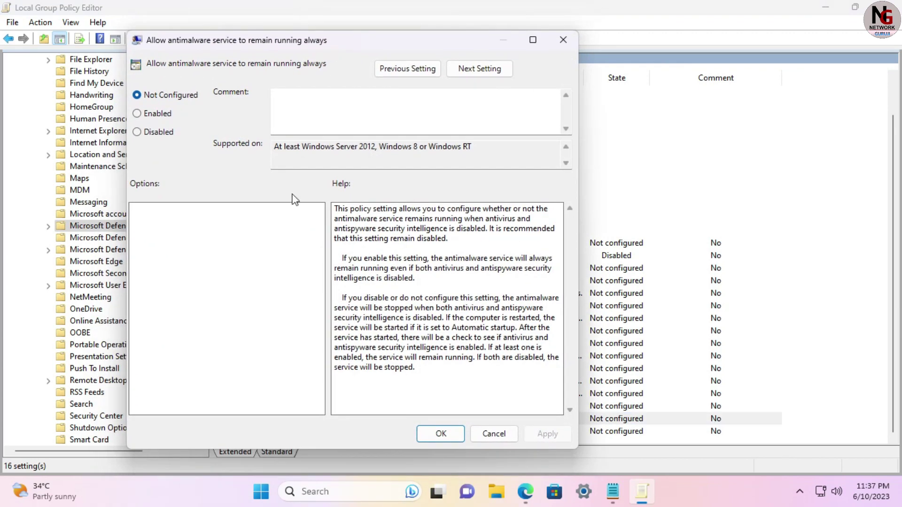
pyautogui.click(153, 135)
pyautogui.click(543, 436)
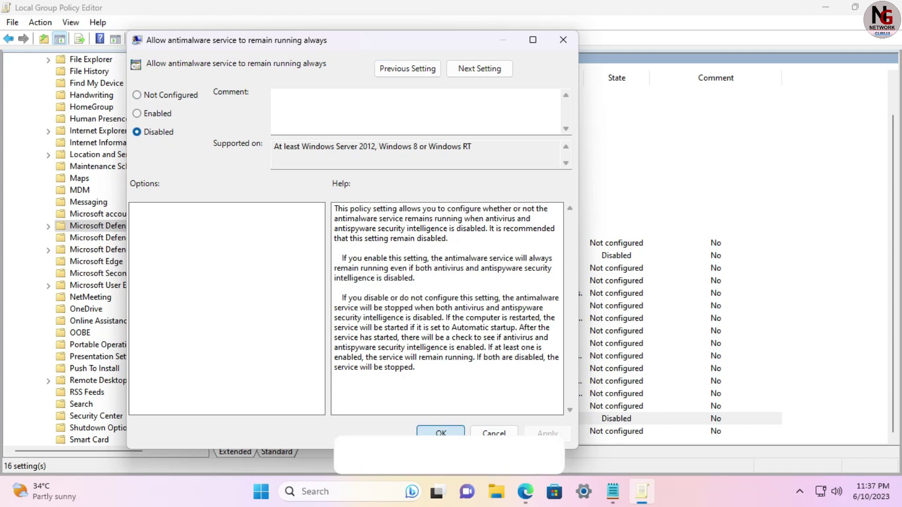
pyautogui.click(441, 433)
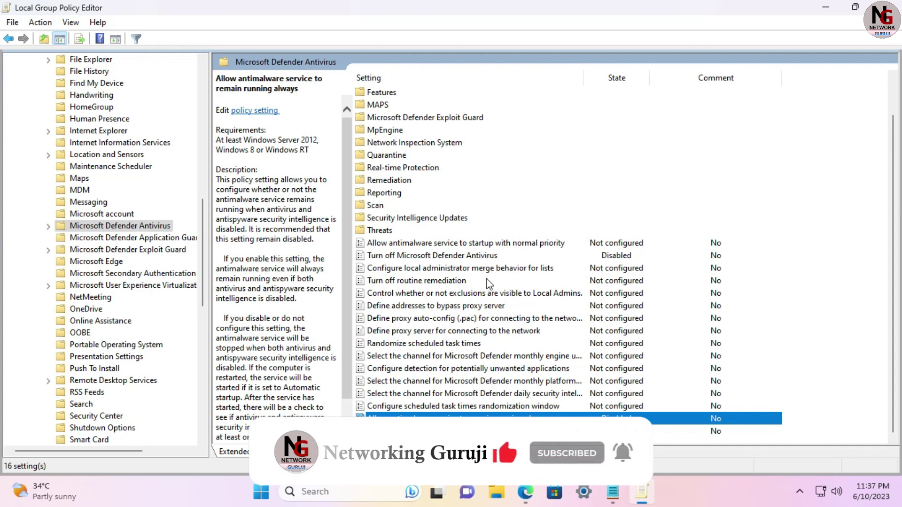
# Open the Real-time Protection policy folder and set Turn off real-time protection to Disabled
pyautogui.click(407, 170)
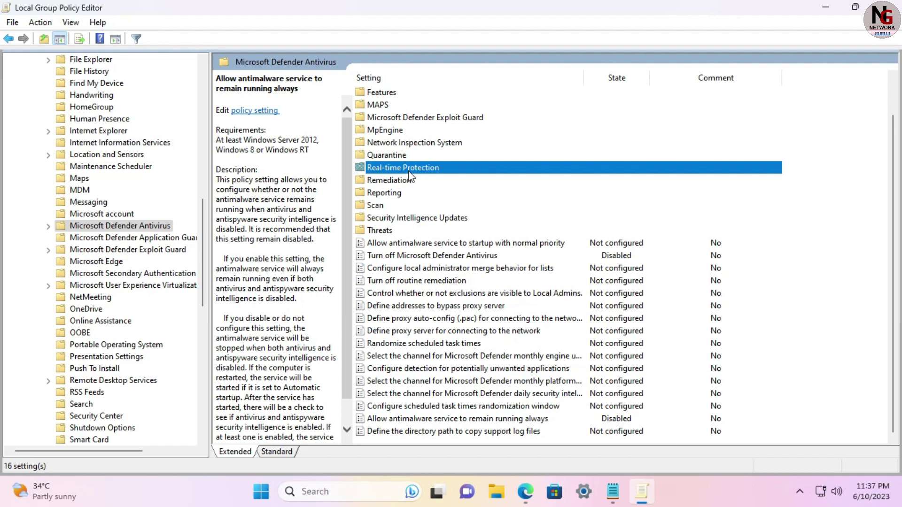
pyautogui.doubleClick(408, 171)
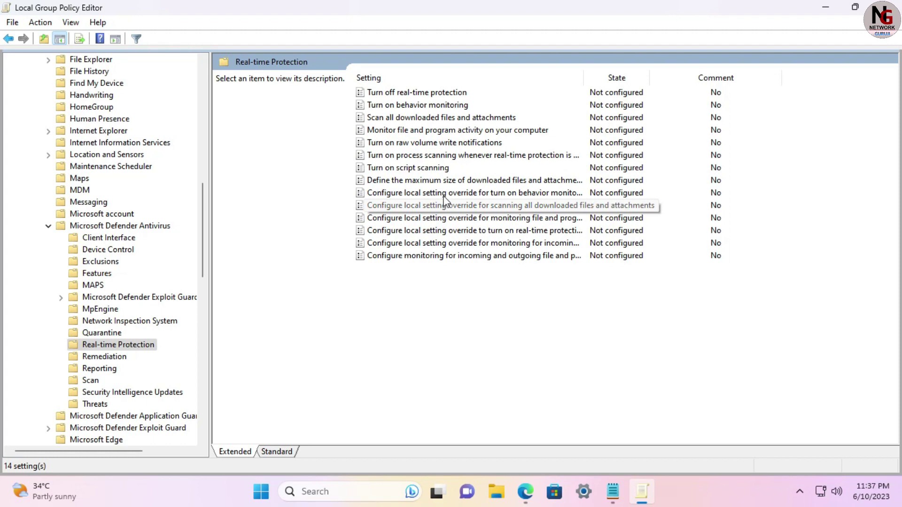
pyautogui.click(432, 97)
pyautogui.doubleClick(433, 97)
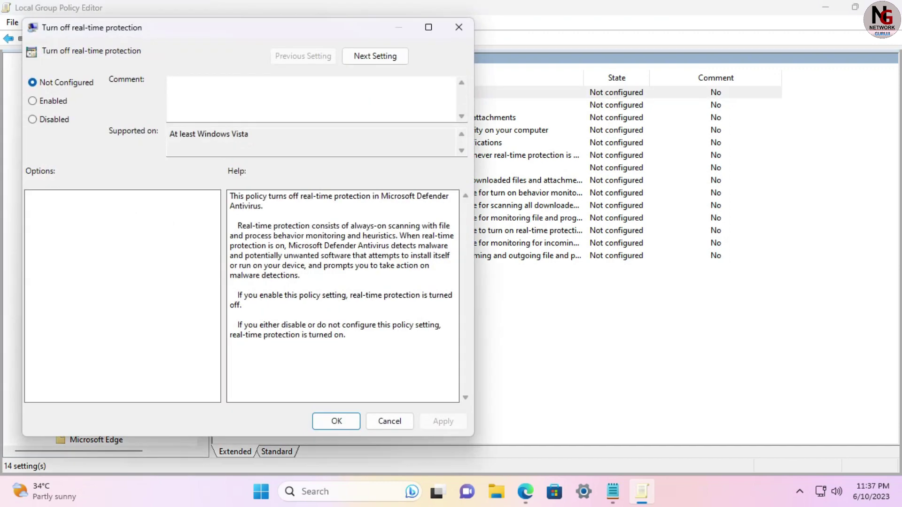
pyautogui.moveTo(255, 31); pyautogui.dragTo(374, 30)
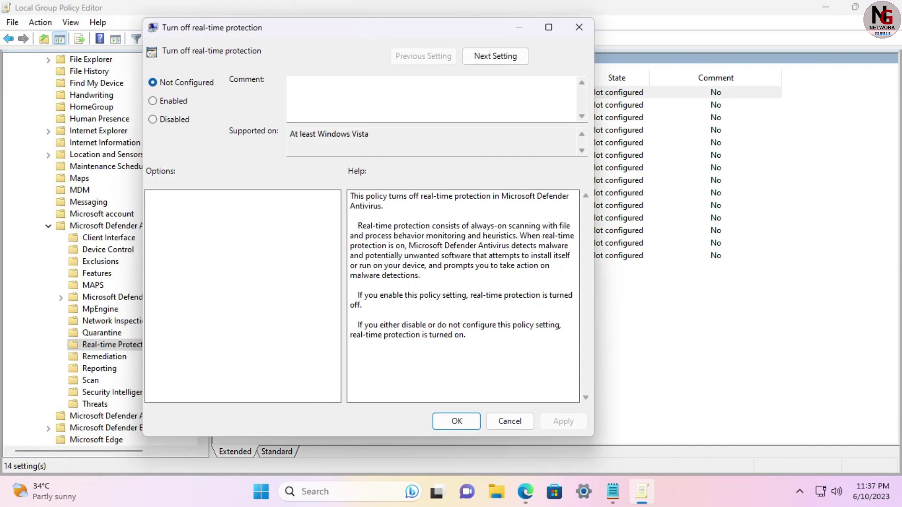
pyautogui.click(174, 120)
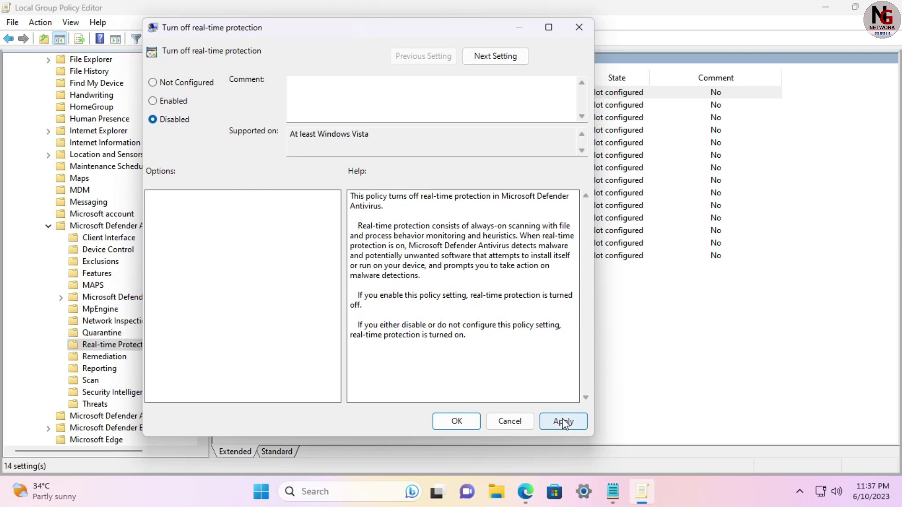
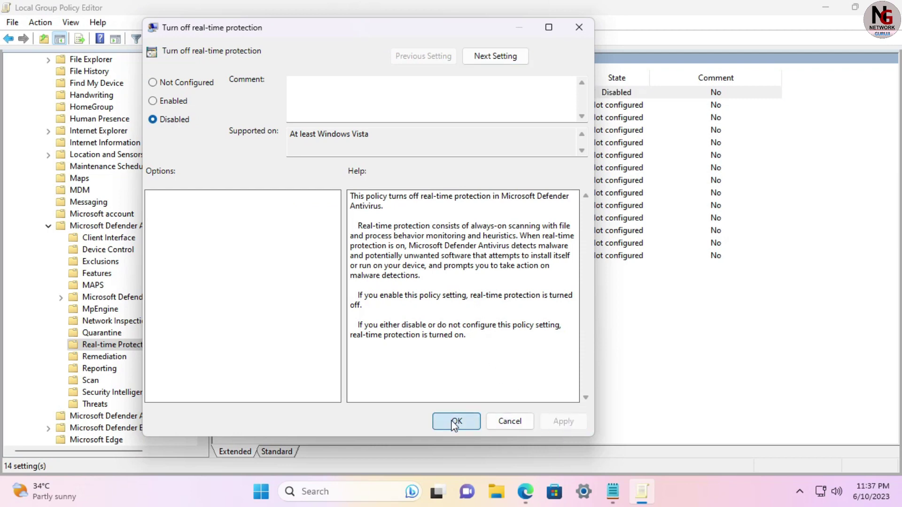
# Confirm the Disabled setting for the Turn off real-time protection policy and close its dialog
pyautogui.click(456, 421)
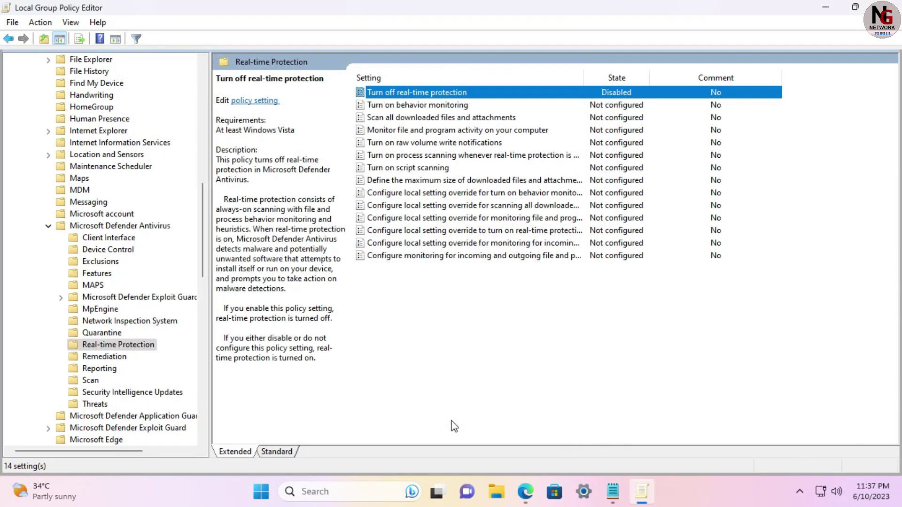
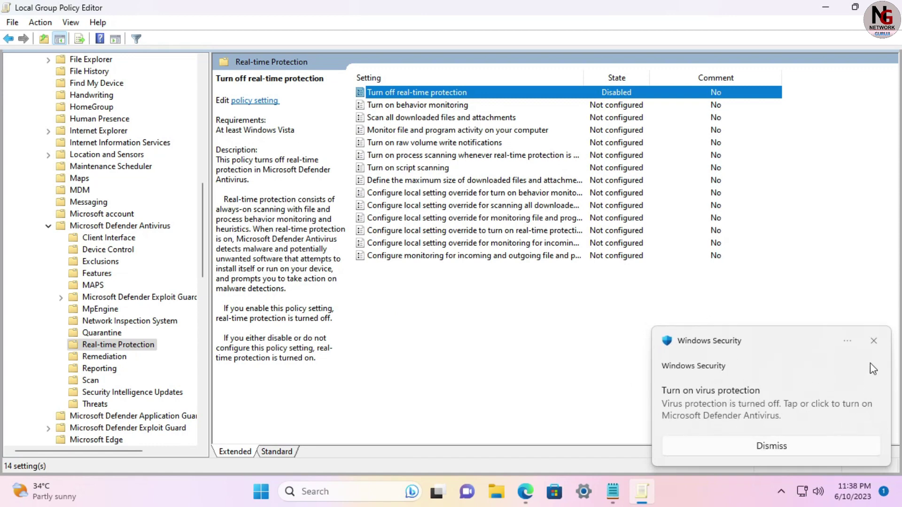
# Close the Windows Security notification about turning on virus protection
pyautogui.click(874, 341)
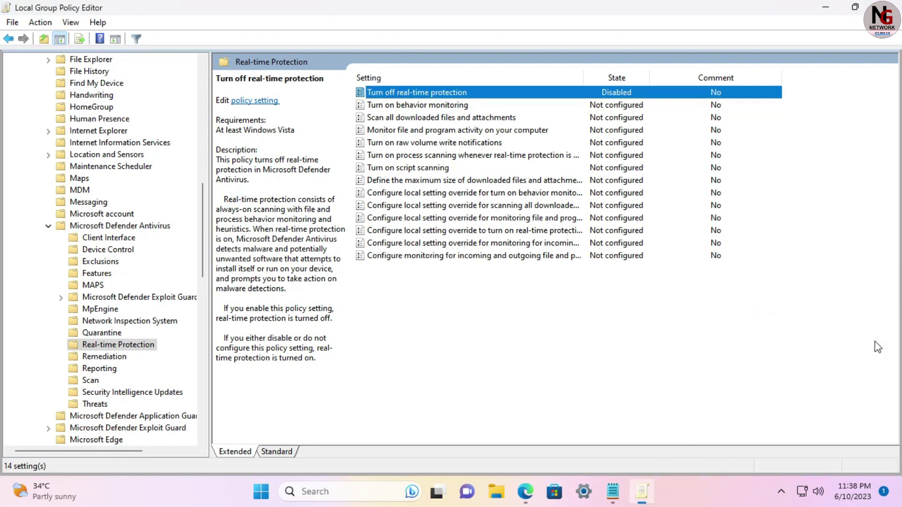
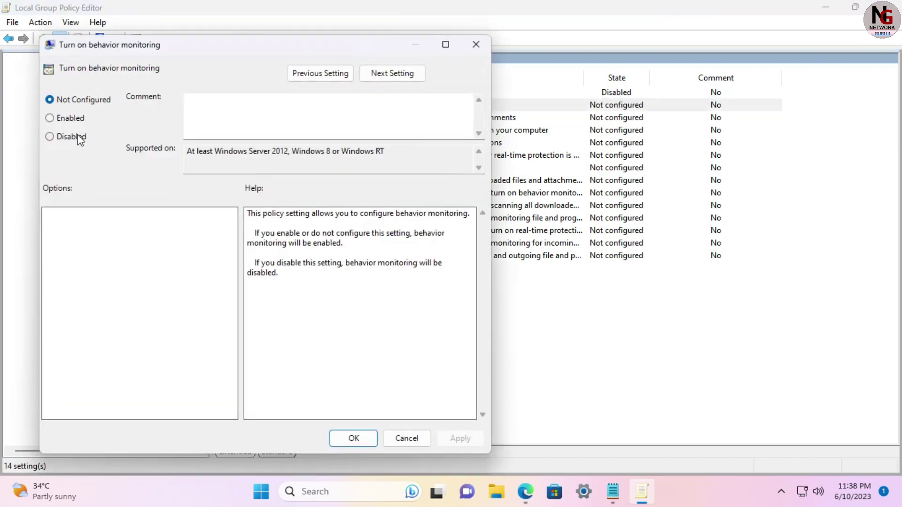
# Set the "Turn on behavior monitoring" policy to Disabled, apply it, and close the Local Group Policy Editor
pyautogui.click(71, 137)
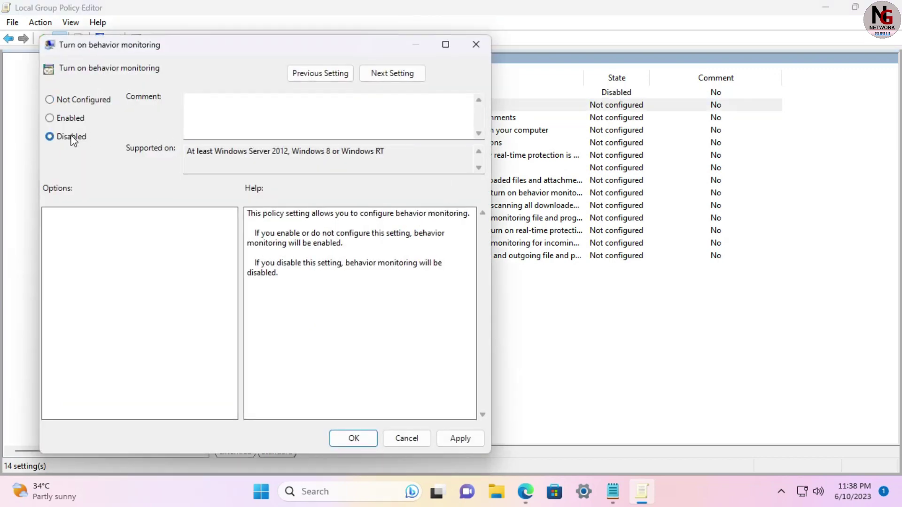
pyautogui.click(465, 439)
pyautogui.click(355, 440)
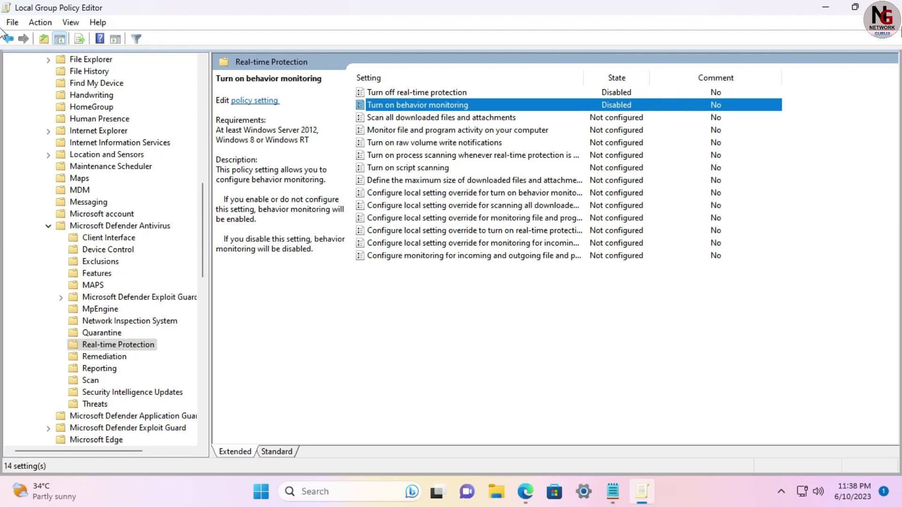
pyautogui.click(891, 6)
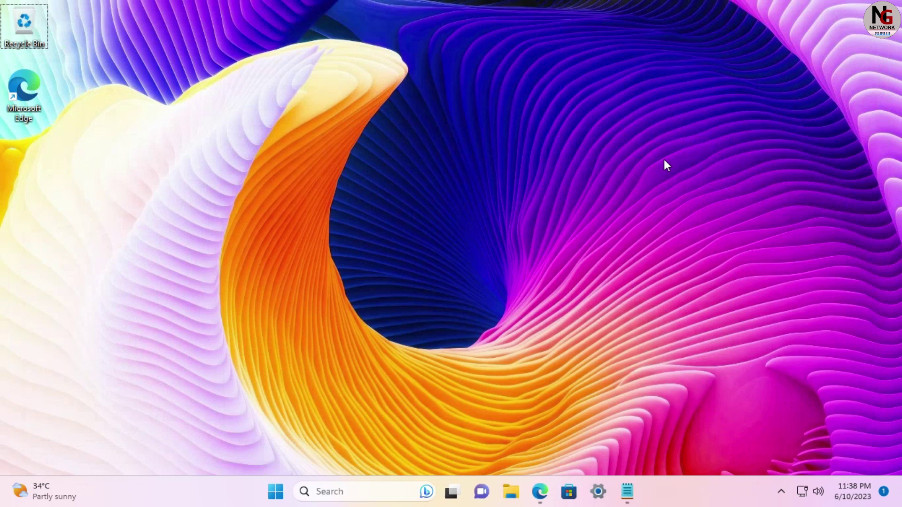
# Launch Task Scheduler by running taskschd.msc
pyautogui.press('super+r')
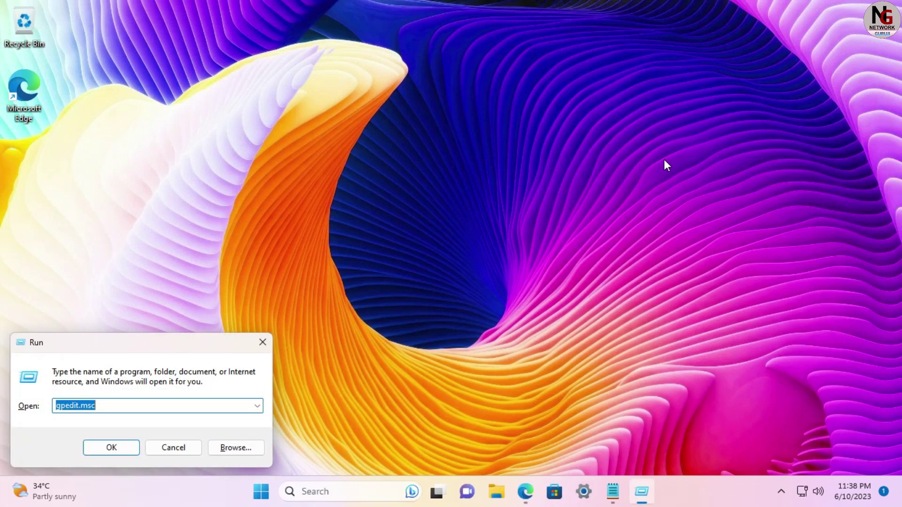
pyautogui.write('taskschd.ms')
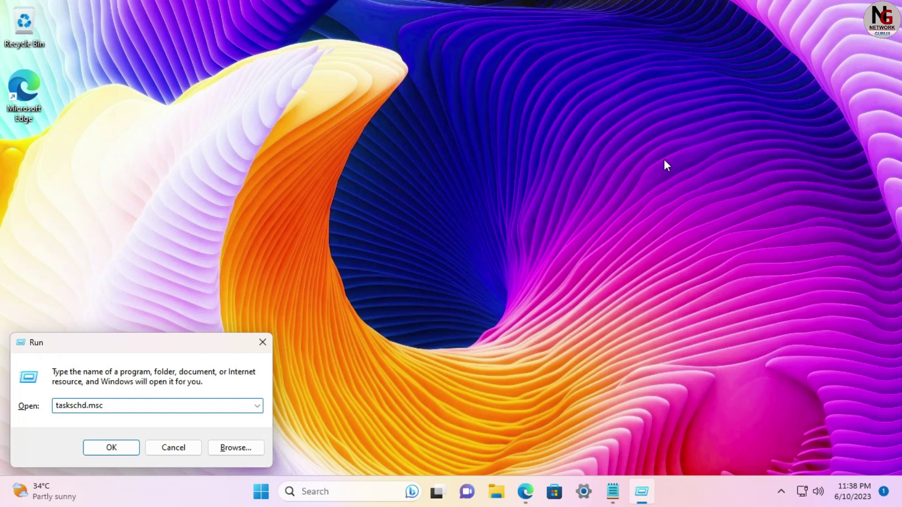
pyautogui.write('c')
pyautogui.press('Return')
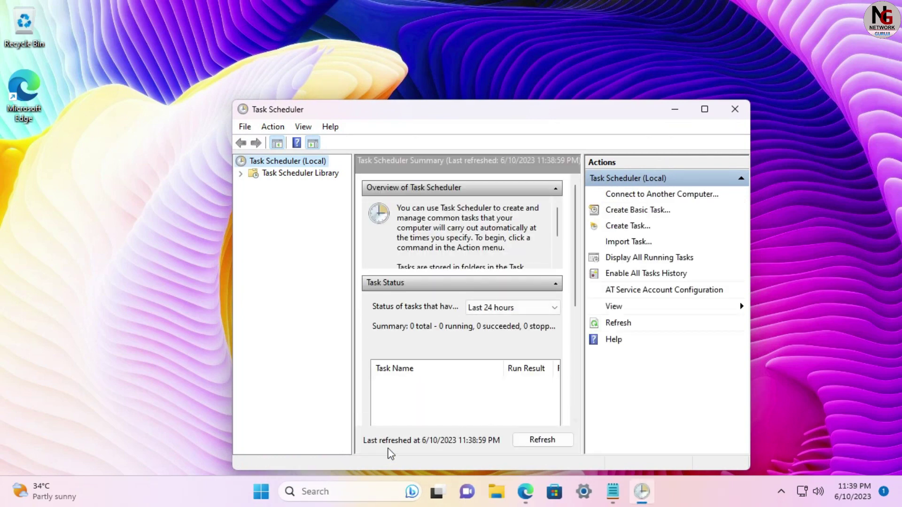
pyautogui.click(337, 491)
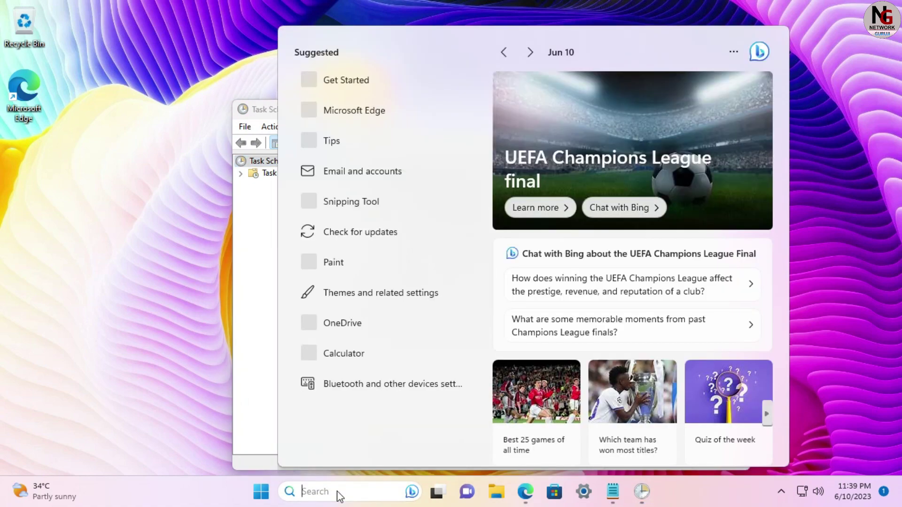
pyautogui.write('tas')
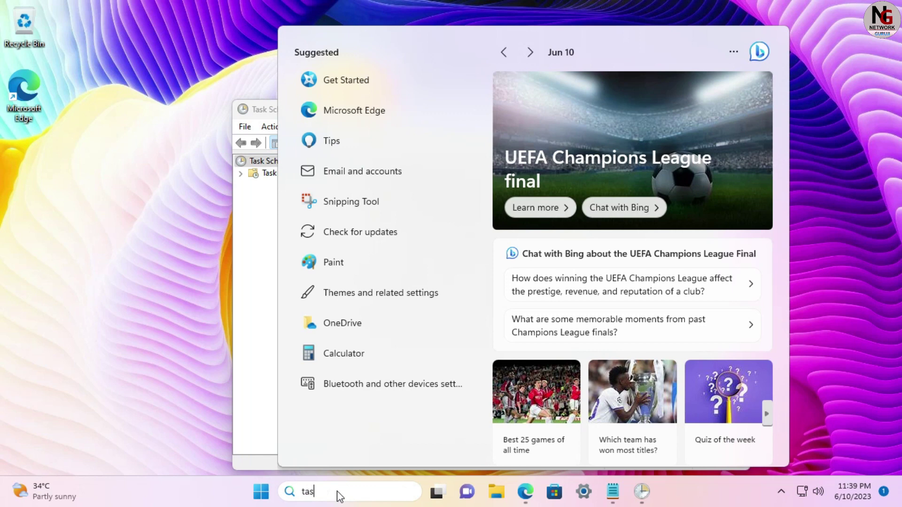
pyautogui.write('k')
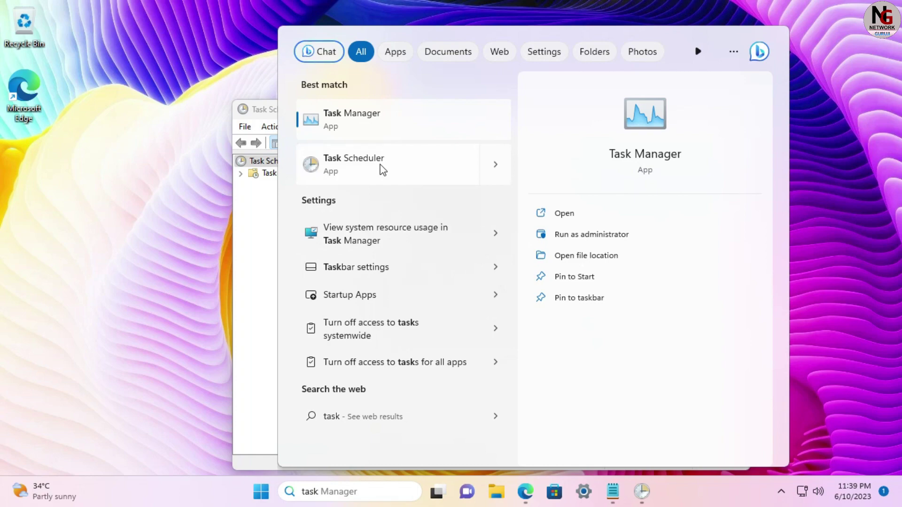
pyautogui.click(266, 116)
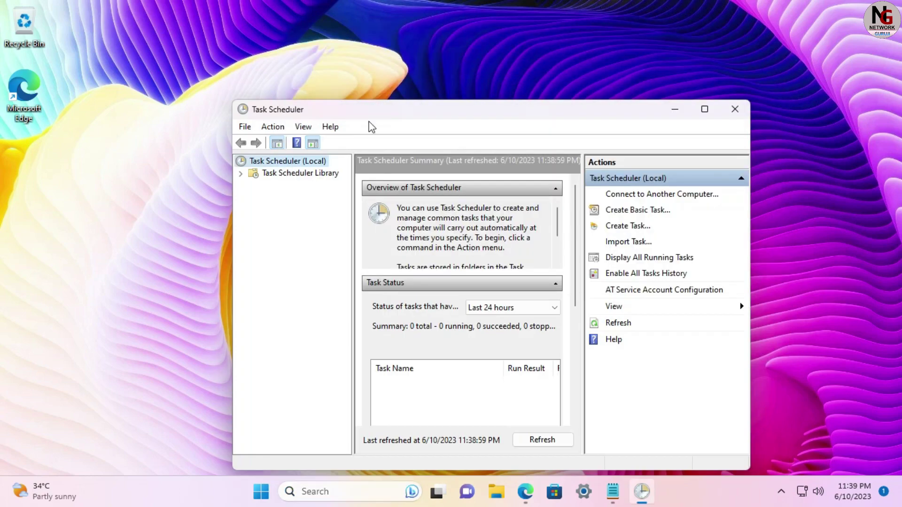
# Maximize Task Scheduler, widen the folder tree, and open the Windows Defender folder under Task Scheduler Library > Microsoft > Windows
pyautogui.click(704, 109)
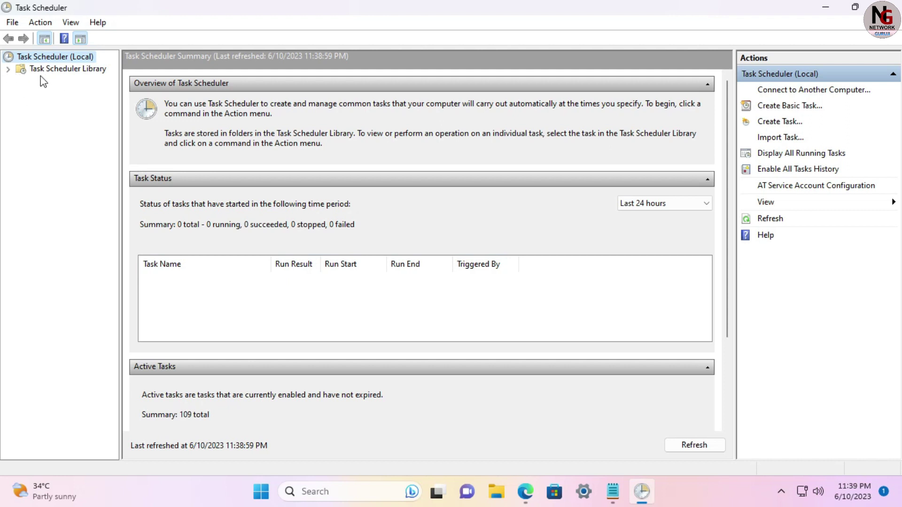
pyautogui.click(8, 70)
pyautogui.click(21, 82)
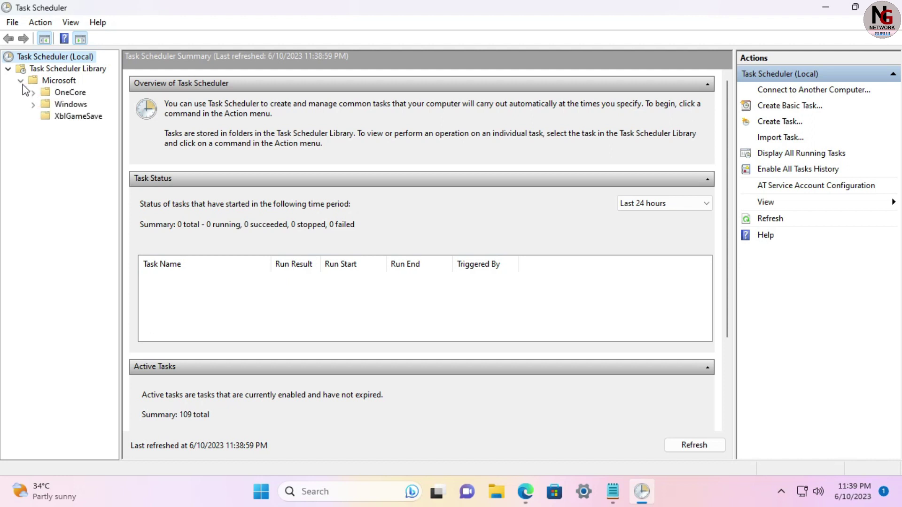
pyautogui.click(36, 105)
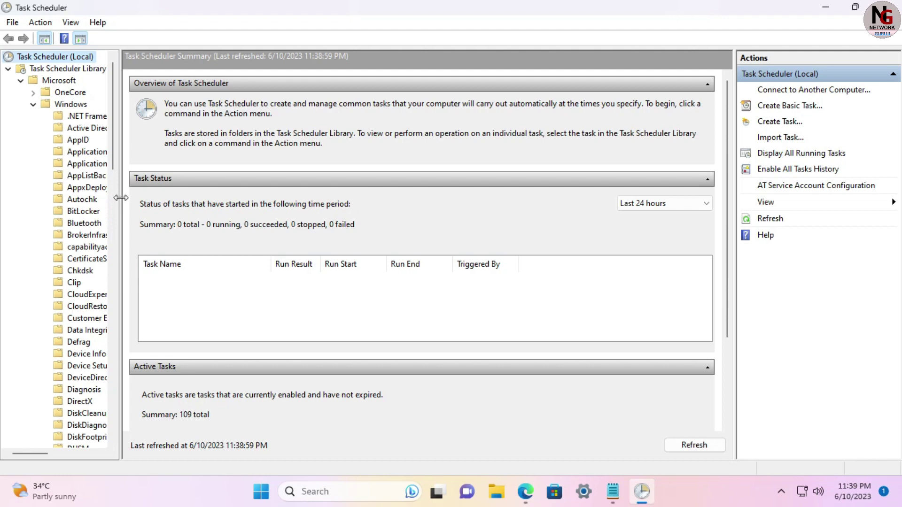
pyautogui.moveTo(120, 203); pyautogui.dragTo(202, 212)
pyautogui.moveTo(212, 215); pyautogui.dragTo(226, 215)
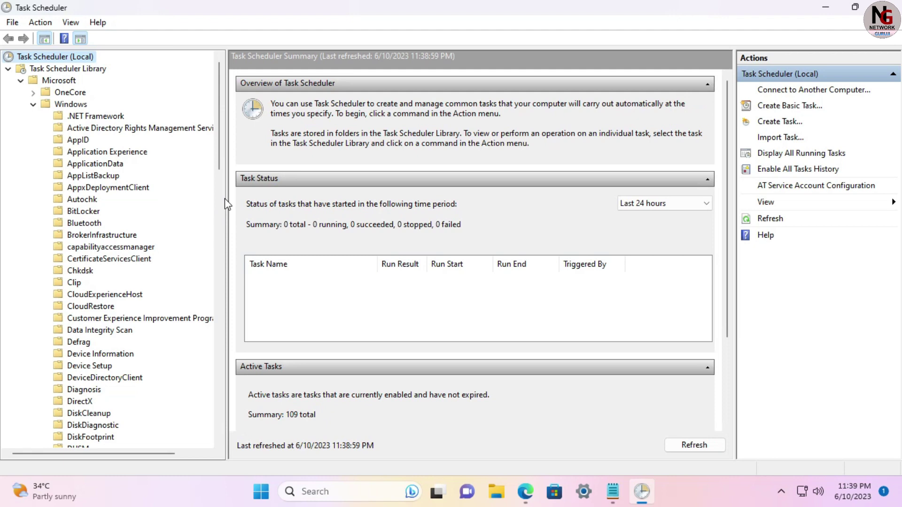
pyautogui.moveTo(218, 149); pyautogui.dragTo(244, 426)
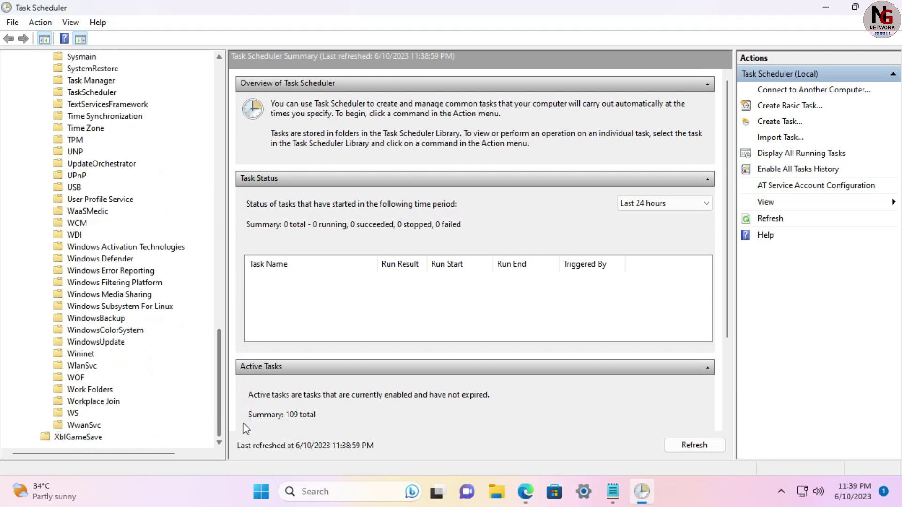
pyautogui.click(116, 262)
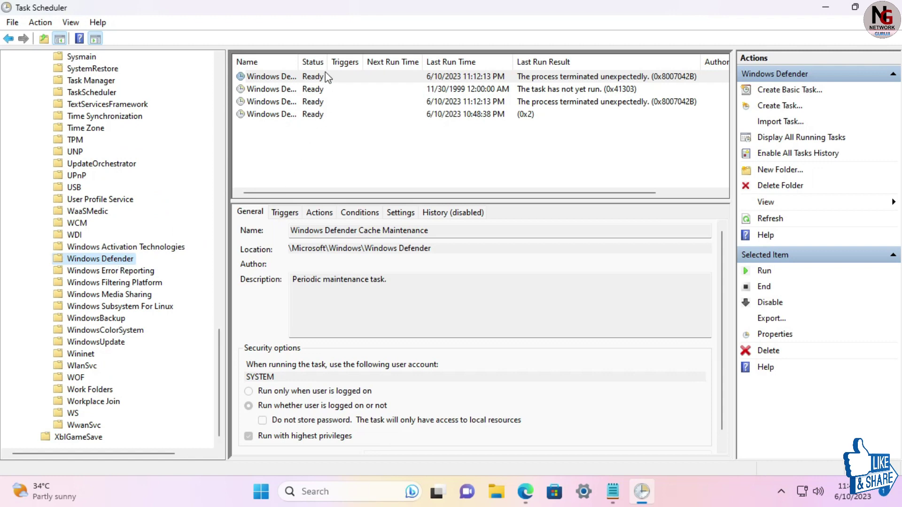
# Disable the Windows Defender Cache Maintenance, Cleanup, Scheduled Scan and Verification tasks together, widening the Name and Status columns to read them fully
pyautogui.moveTo(299, 61); pyautogui.dragTo(412, 61)
pyautogui.click(303, 77)
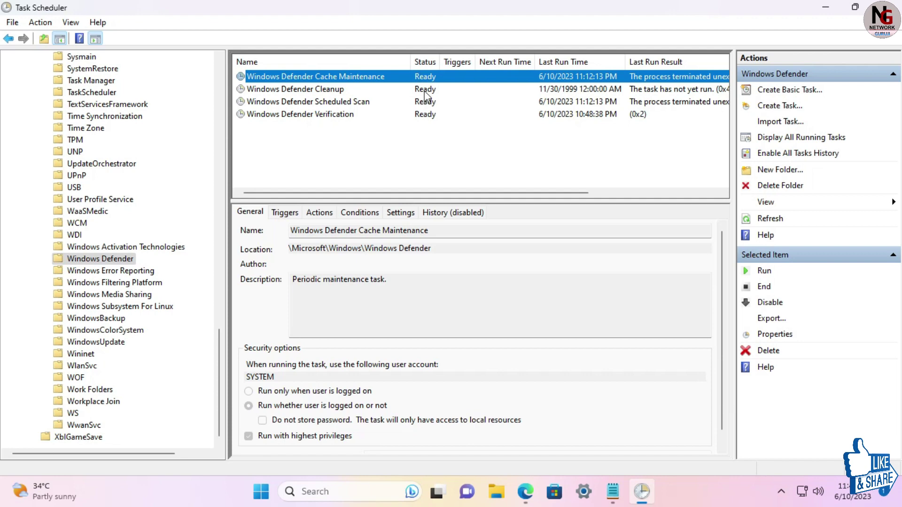
pyautogui.rightClick(428, 77)
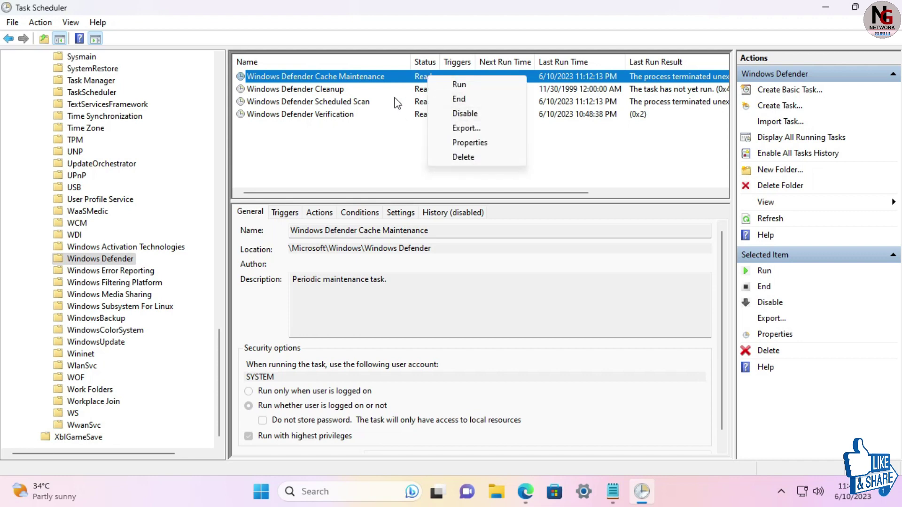
pyautogui.click(394, 84)
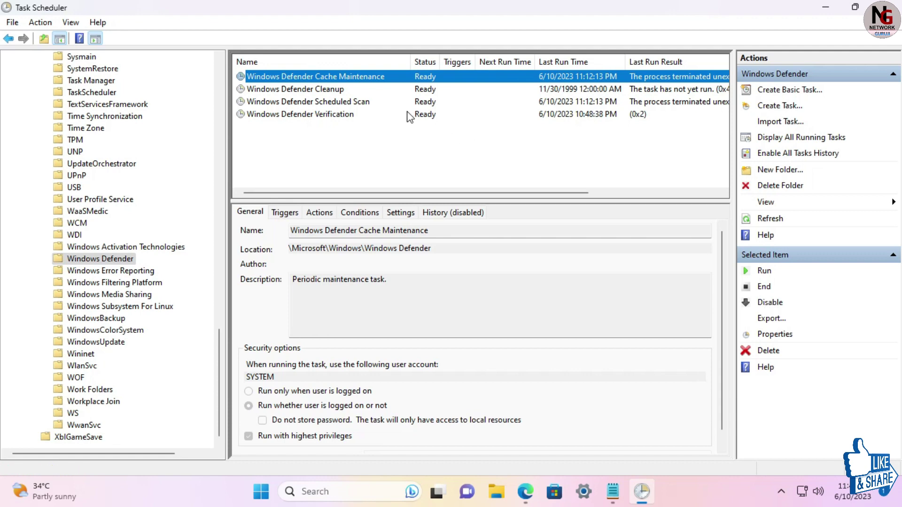
pyautogui.keyDown('ctrl'); pyautogui.click(374, 94); pyautogui.keyUp('ctrl')
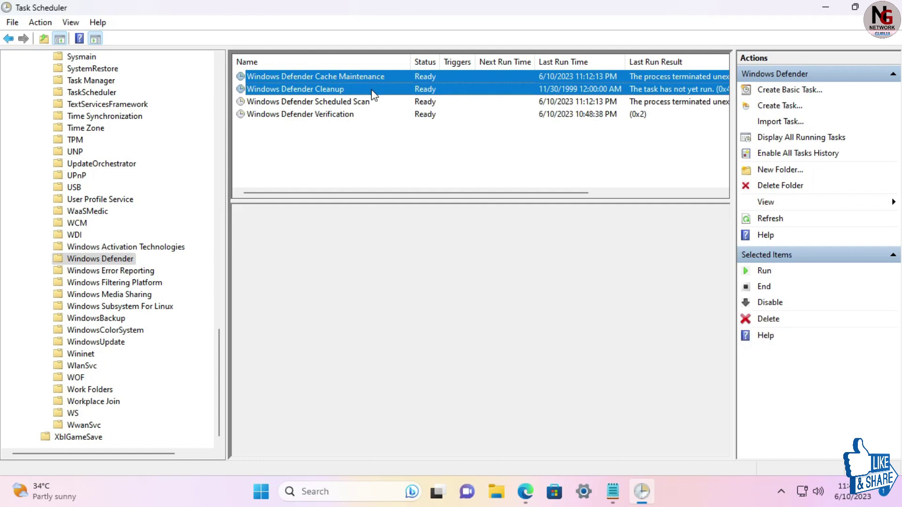
pyautogui.keyDown('ctrl'); pyautogui.click(374, 104); pyautogui.keyUp('ctrl')
pyautogui.keyDown('ctrl'); pyautogui.click(368, 118); pyautogui.keyUp('ctrl')
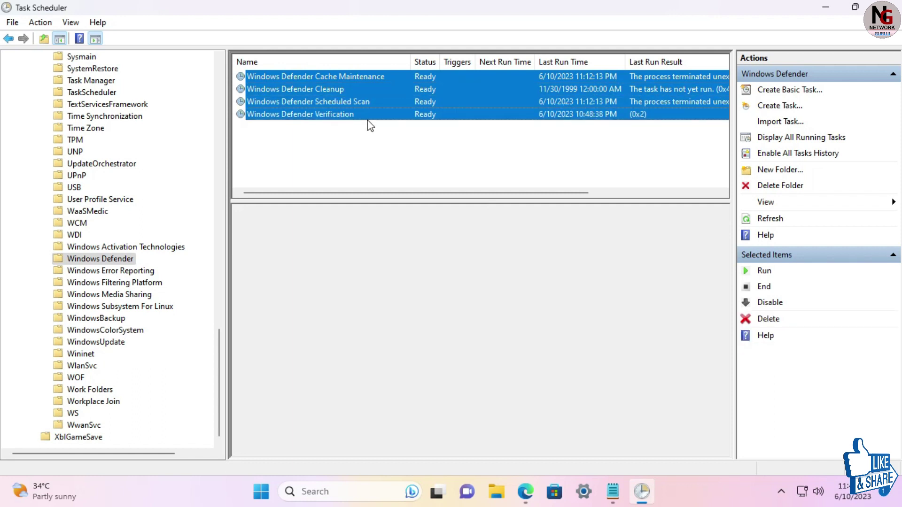
pyautogui.rightClick(371, 100)
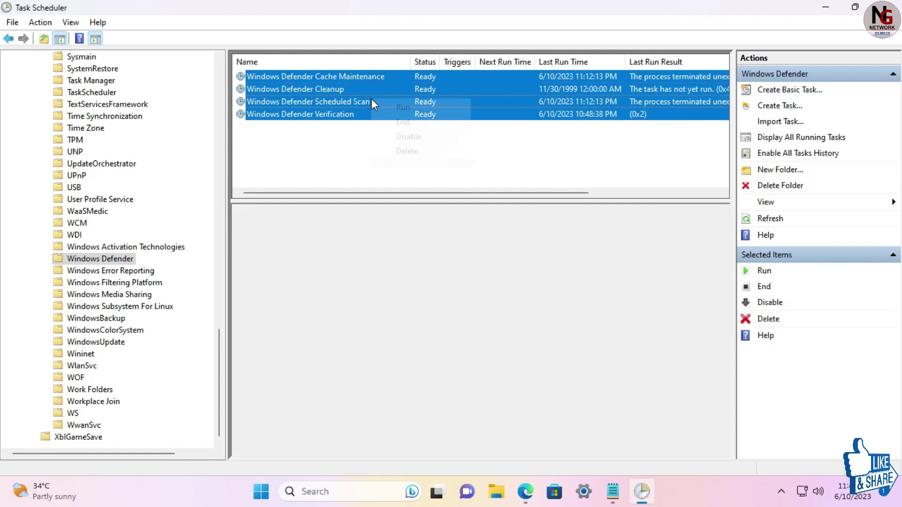
pyautogui.click(407, 138)
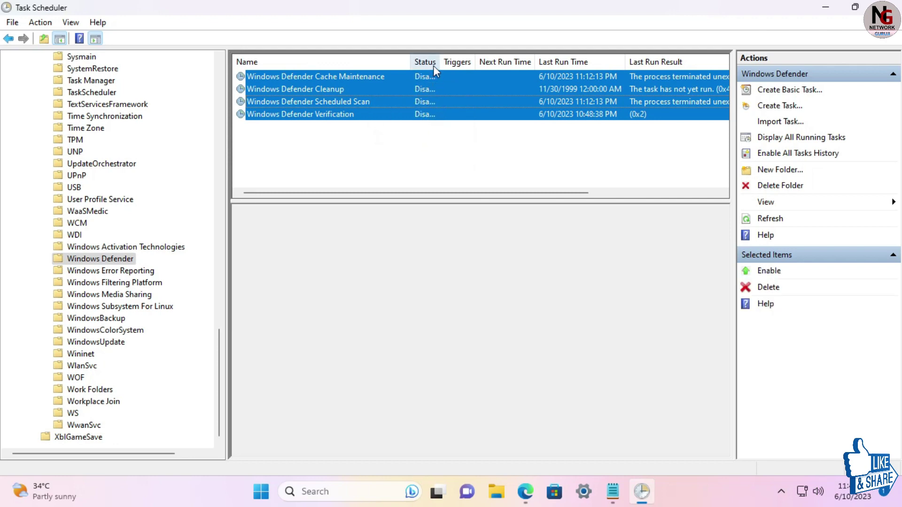
pyautogui.moveTo(440, 66); pyautogui.dragTo(469, 69)
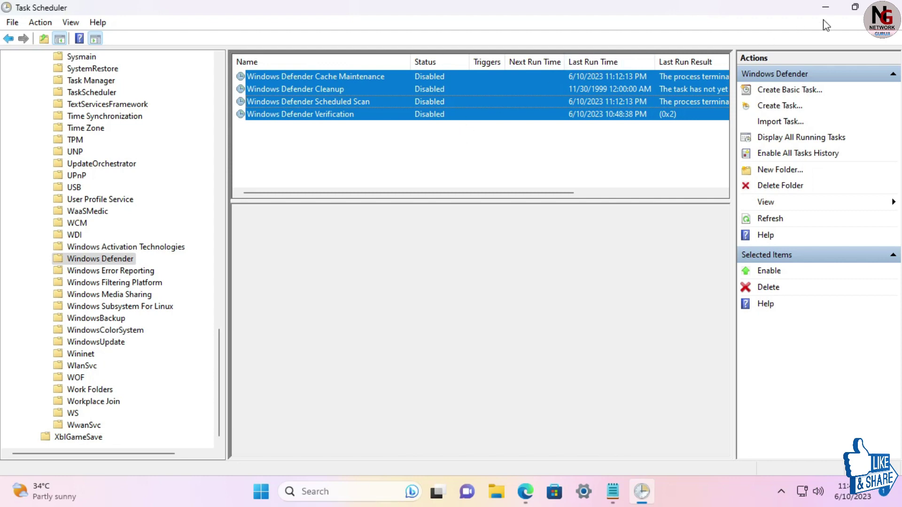
# Close Task Scheduler and restart the computer
pyautogui.click(891, 6)
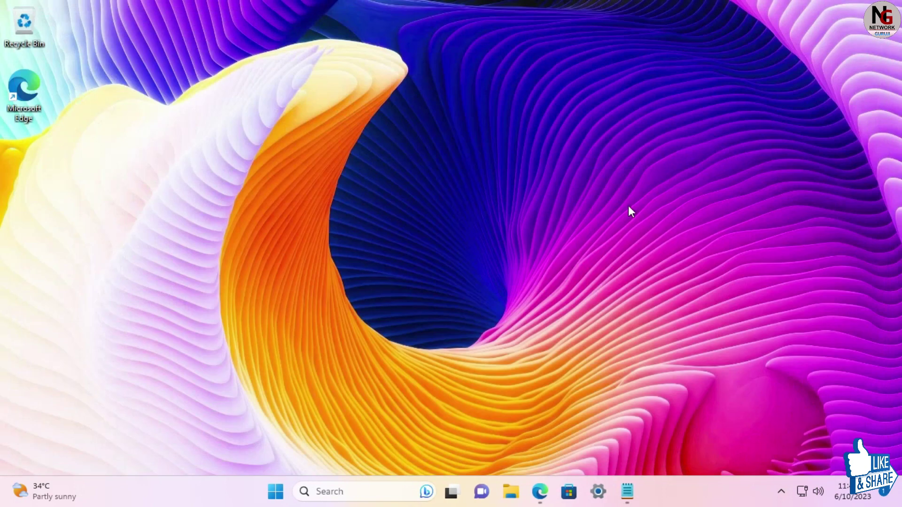
pyautogui.click(277, 492)
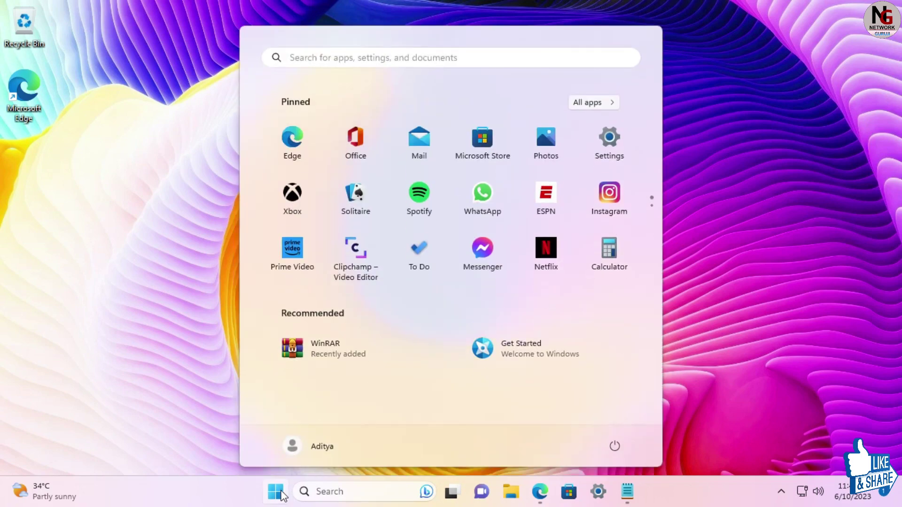
pyautogui.click(615, 447)
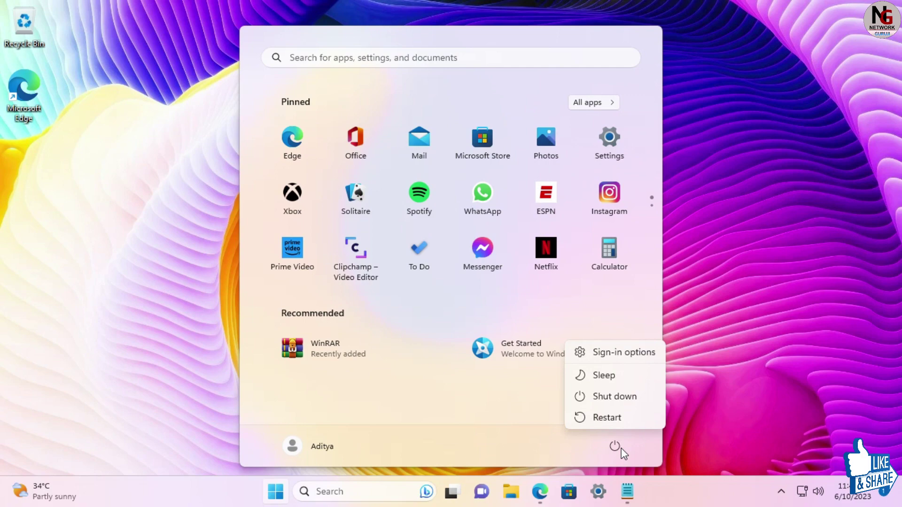
pyautogui.click(619, 415)
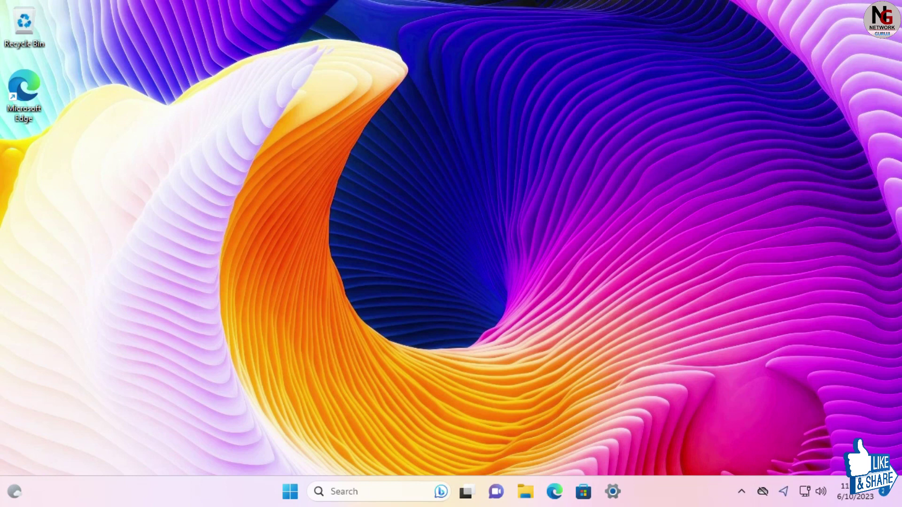
# Check the Virus & threat protection status in Windows Security through the Privacy & security settings, and close both windows
pyautogui.click(620, 489)
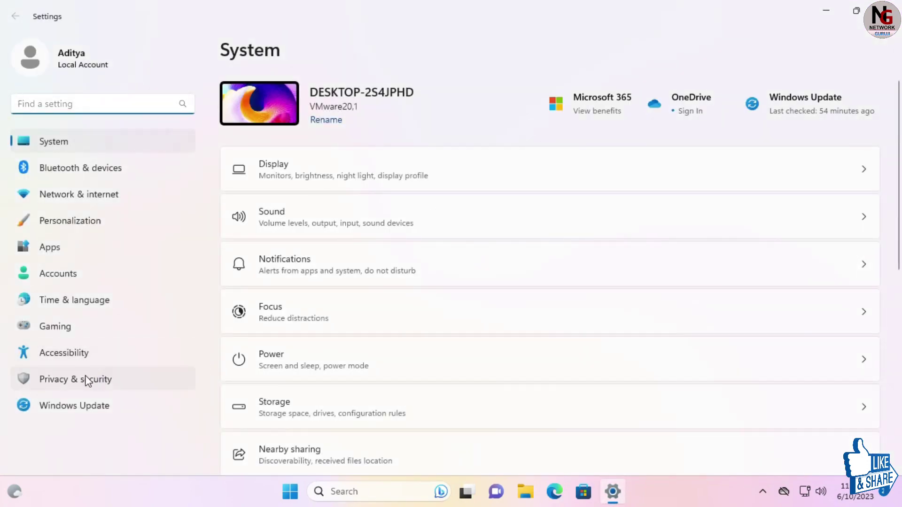
pyautogui.click(91, 381)
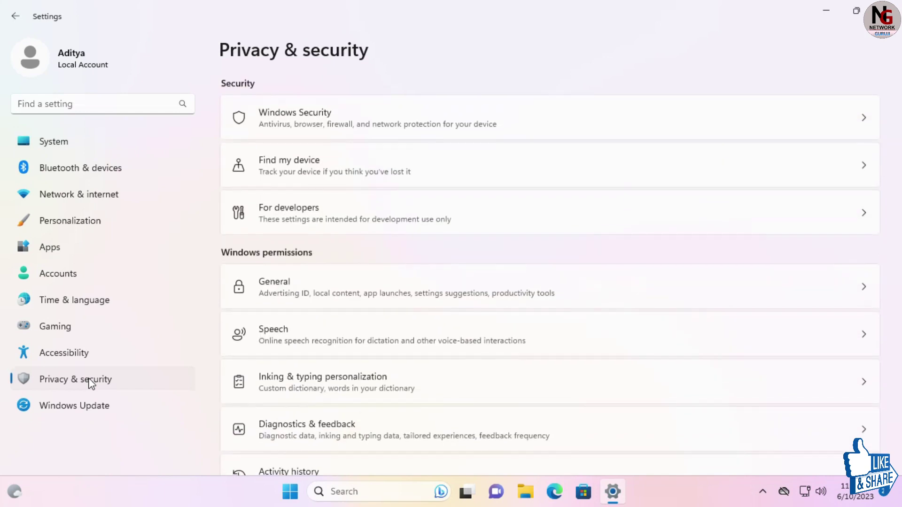
pyautogui.click(318, 121)
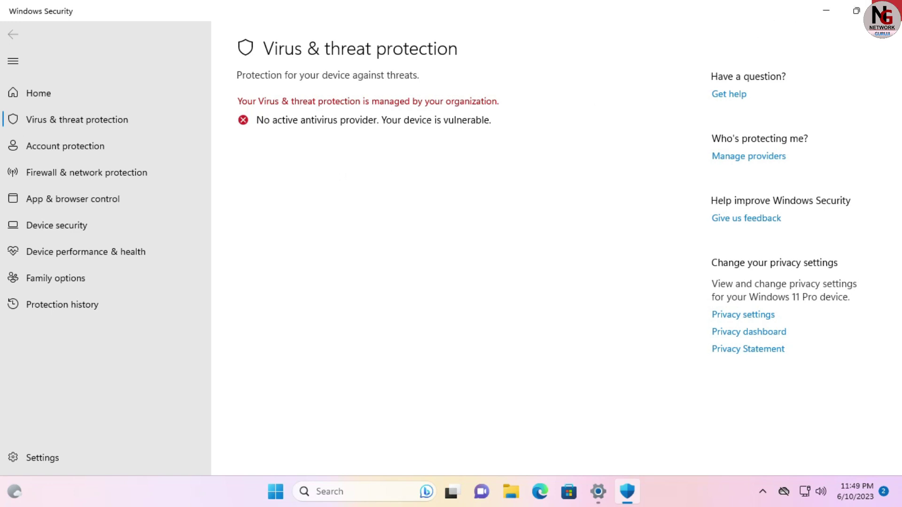
pyautogui.click(887, 11)
pyautogui.click(887, 10)
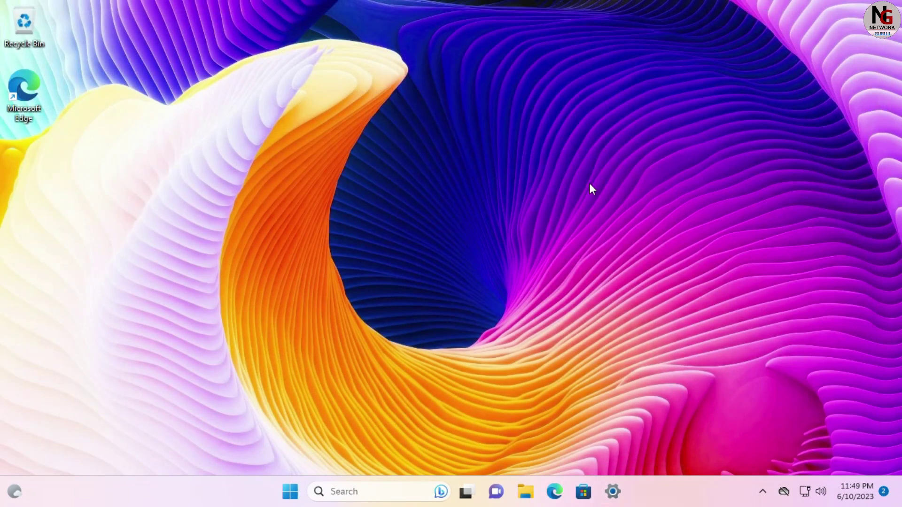
# Launch Registry Editor by running regedit and allow it to make changes to the device
pyautogui.press('super+r')
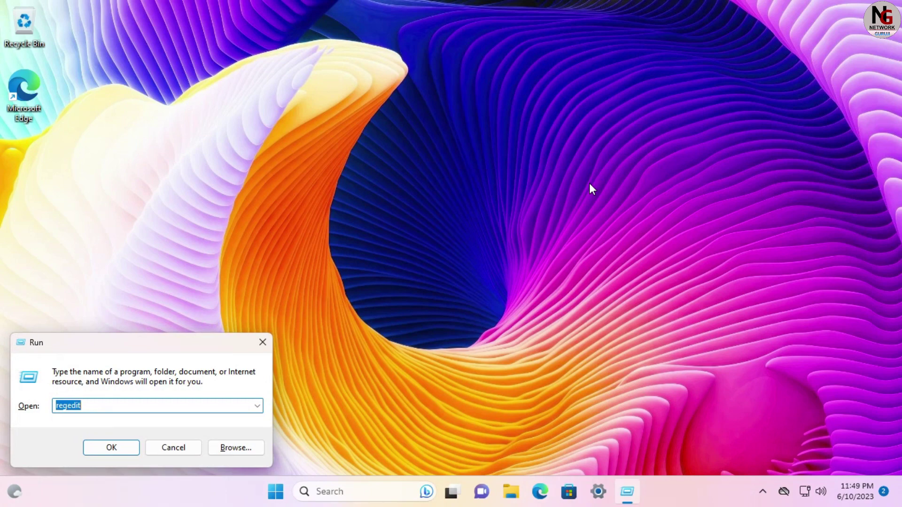
pyautogui.press('Return')
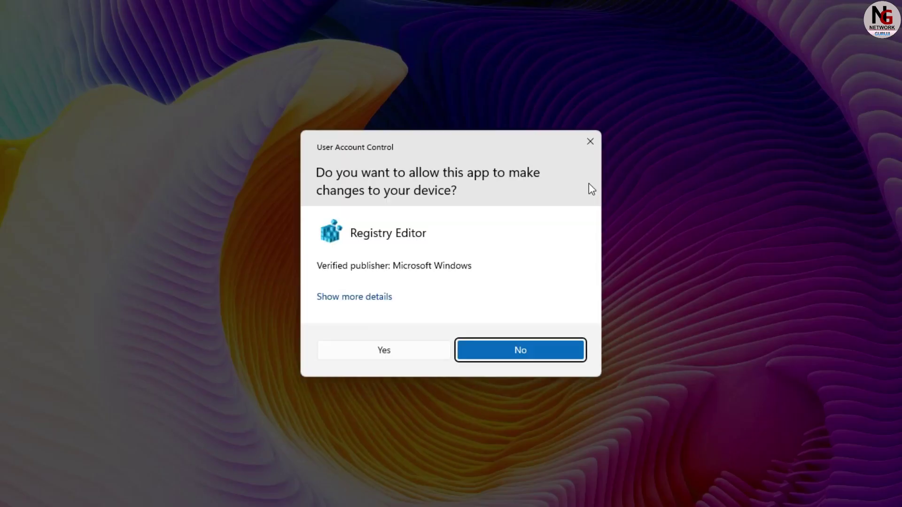
pyautogui.click(398, 350)
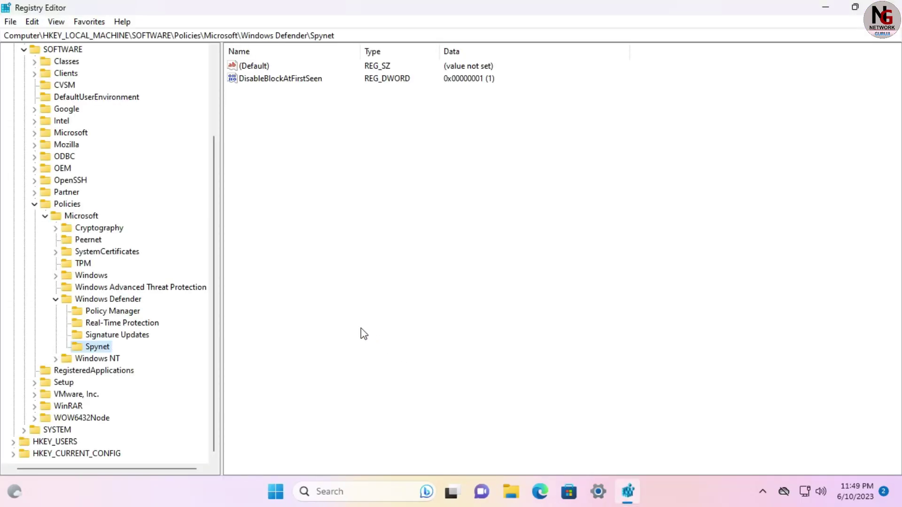
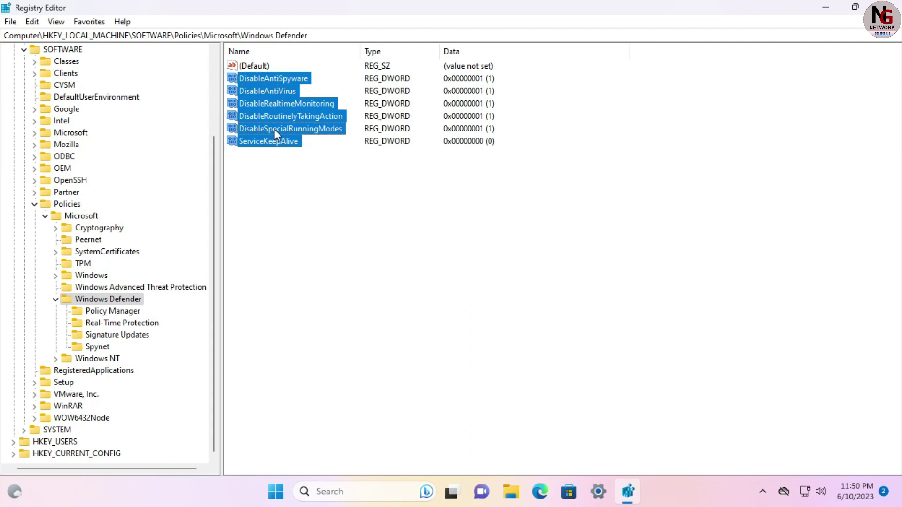
# Delete the five Disable values and ServiceKeepAlive from the Windows Defender policy key, leaving only the default entry
pyautogui.rightClick(274, 131)
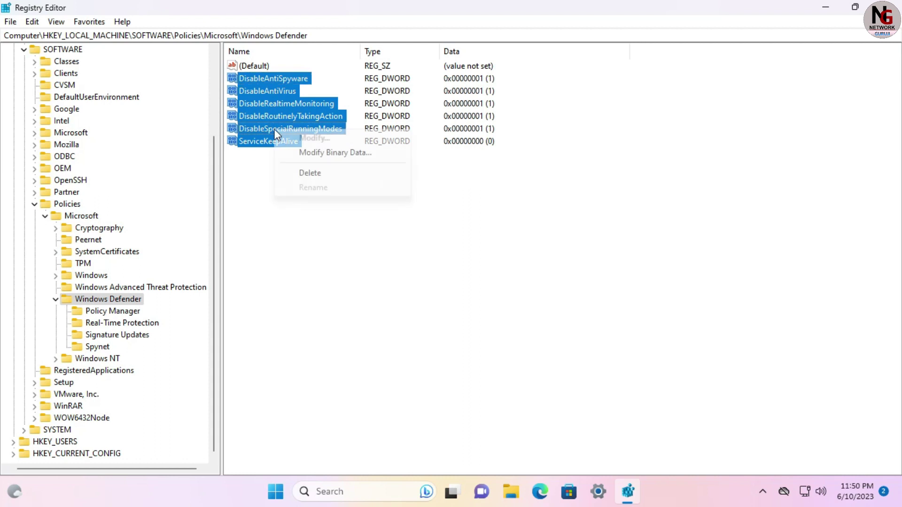
pyautogui.click(309, 173)
pyautogui.click(308, 175)
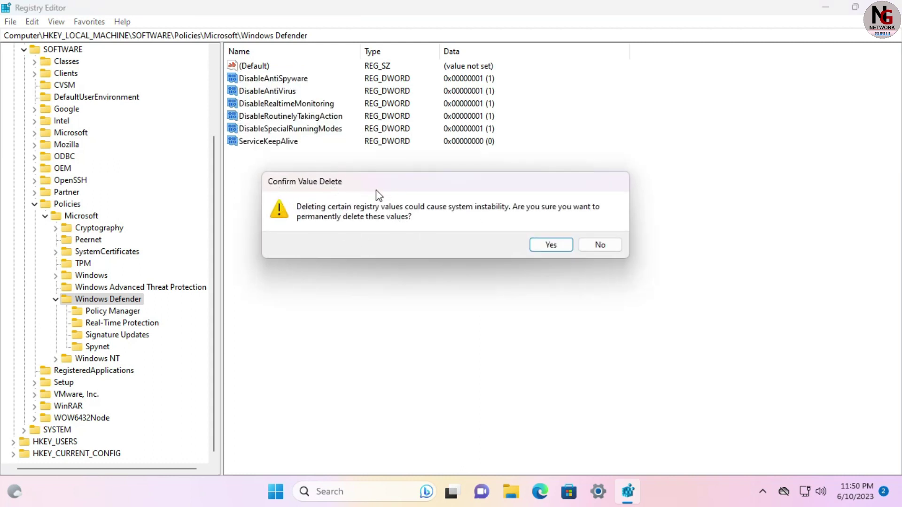
pyautogui.click(551, 246)
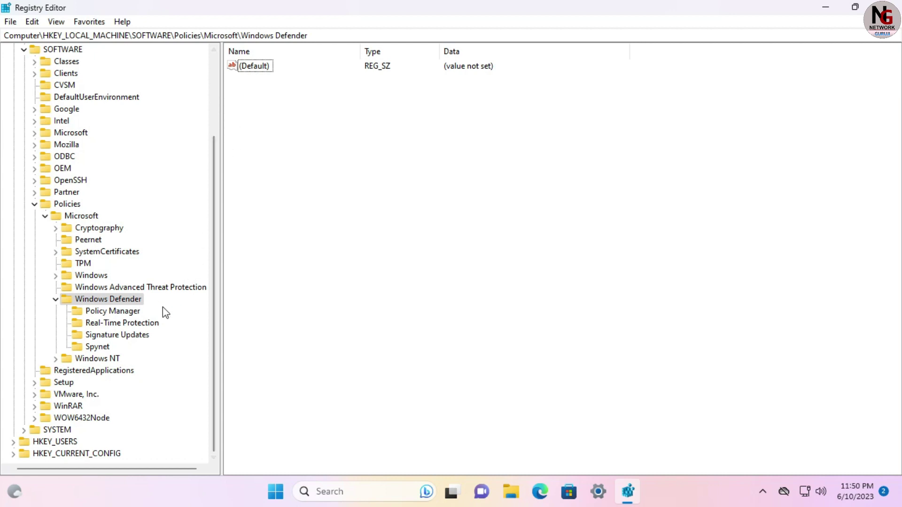
# Open the Real-Time Protection subkey under the Windows Defender policy key
pyautogui.click(141, 323)
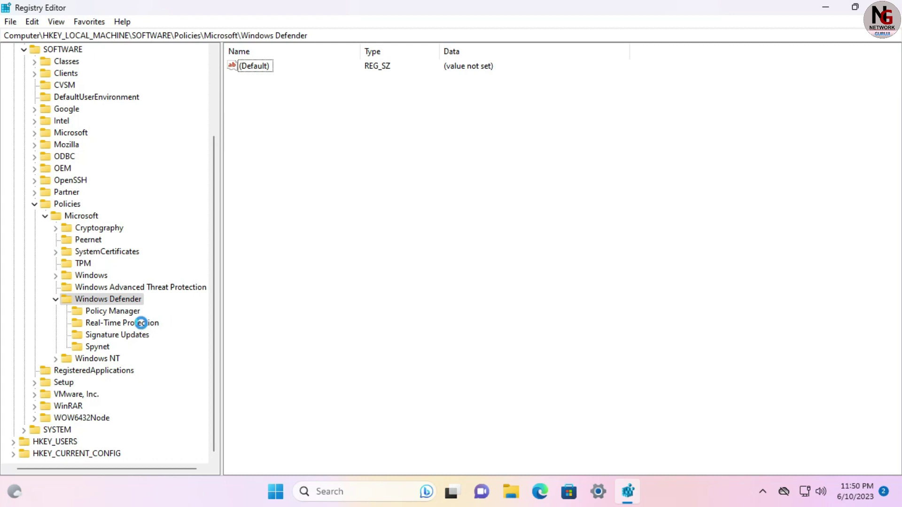
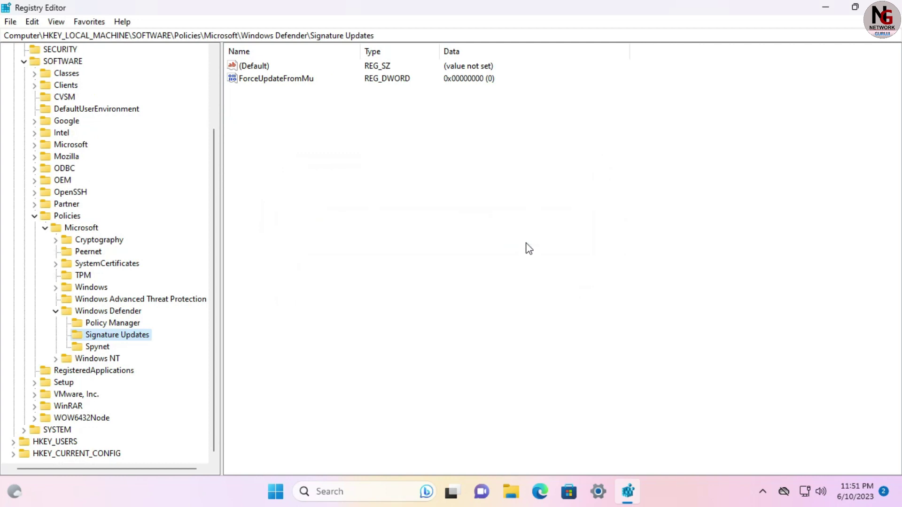
# Delete the Signature Updates and Spynet subkeys from the Windows Defender policy key
pyautogui.rightClick(121, 340)
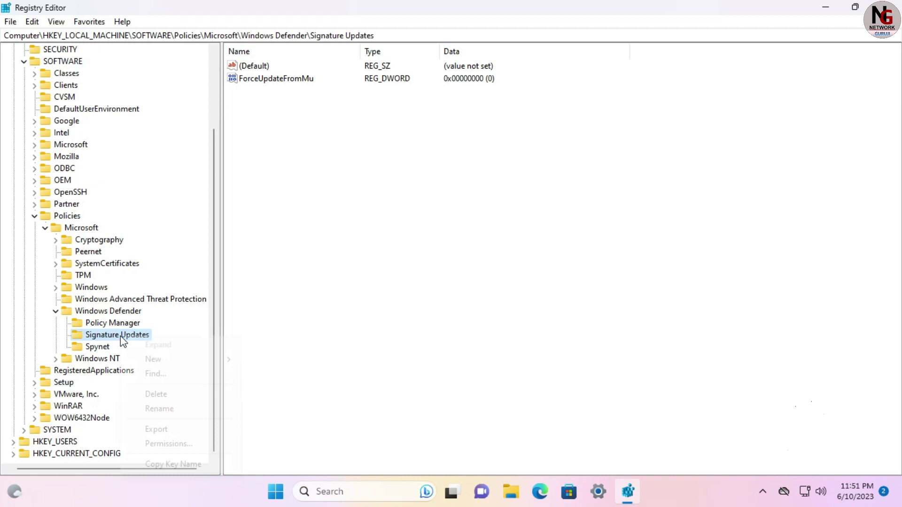
pyautogui.click(155, 394)
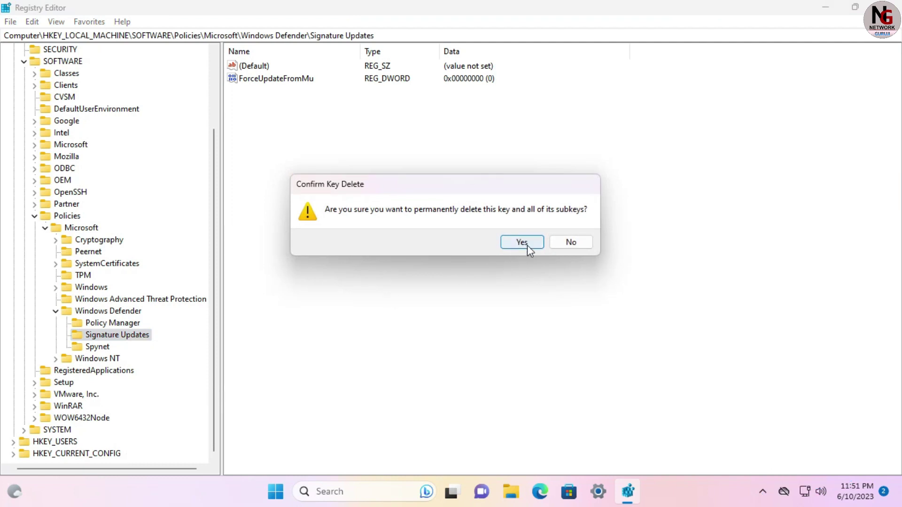
pyautogui.click(523, 242)
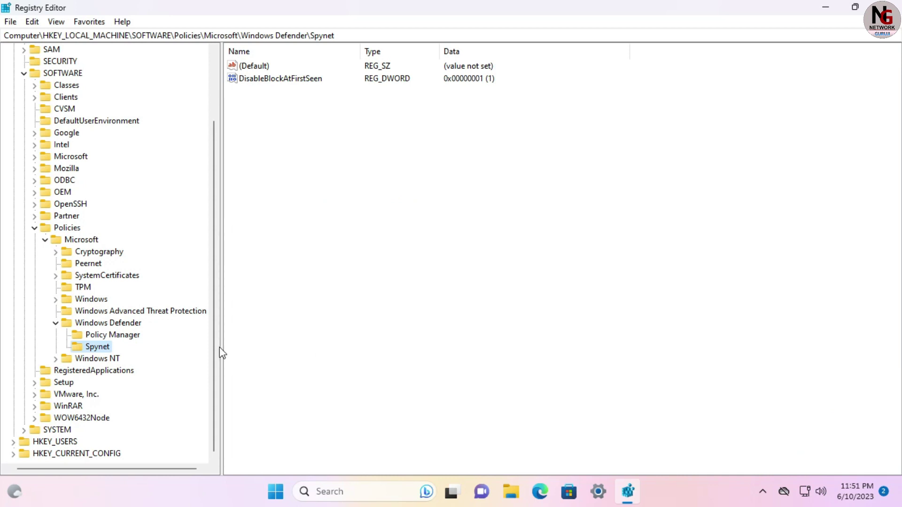
pyautogui.rightClick(97, 347)
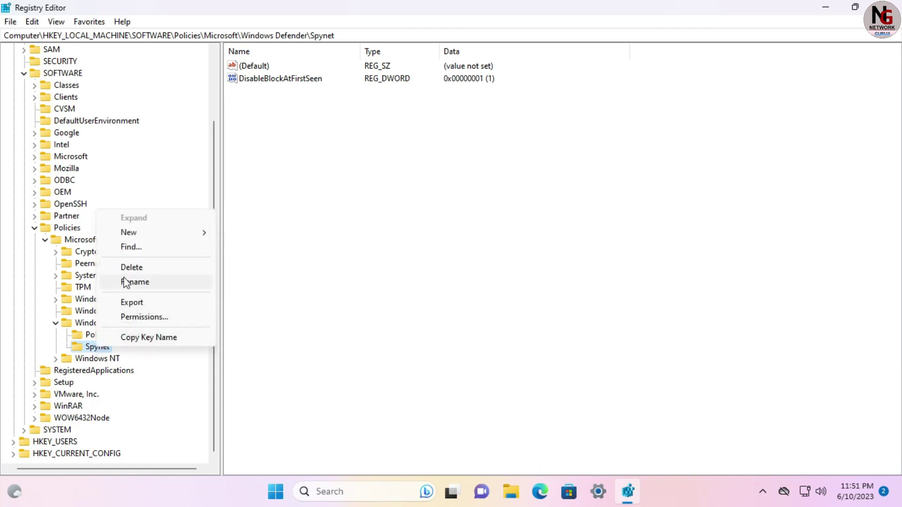
pyautogui.click(127, 268)
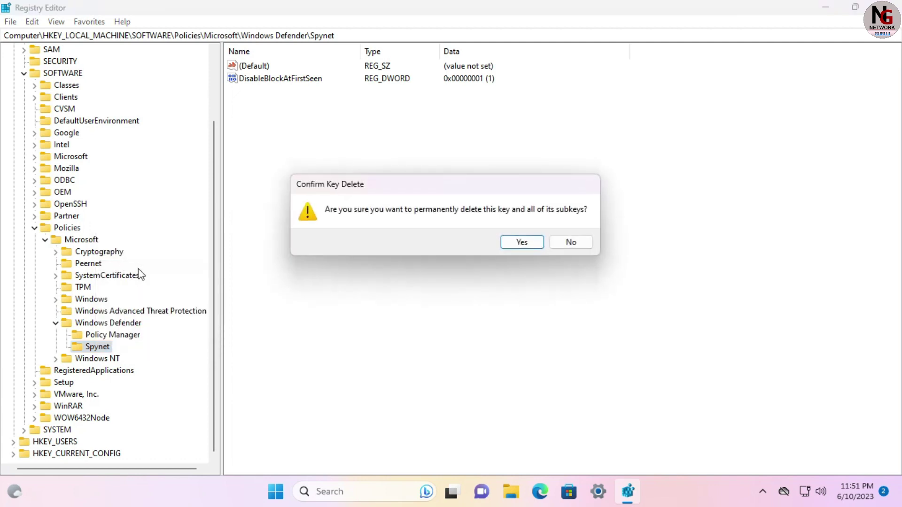
pyautogui.click(522, 242)
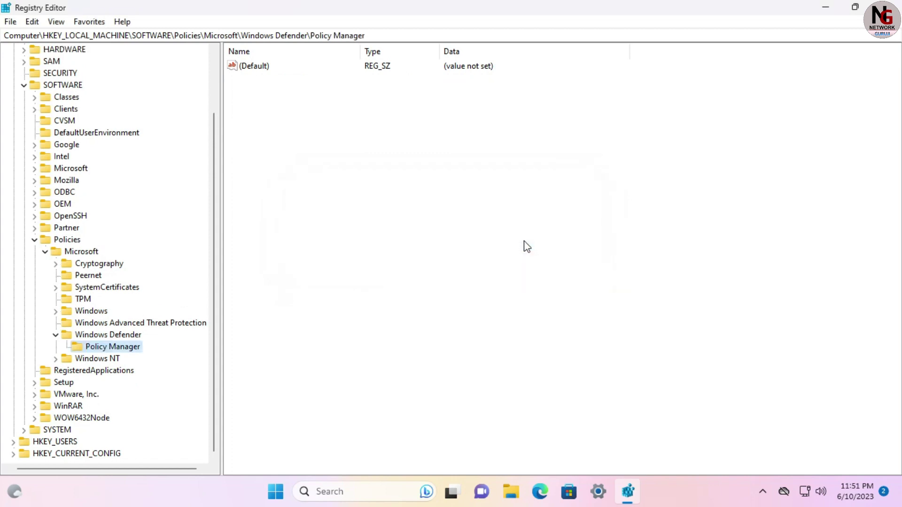
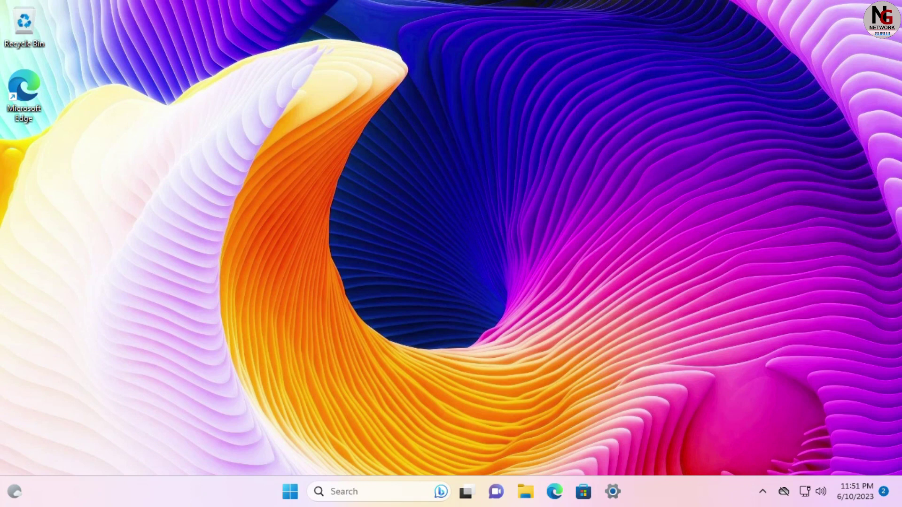
# Open the Local Group Policy Editor with gpedit.msc, maximize its window and widen the policy tree
pyautogui.press('super+r')
pyautogui.write('gp')
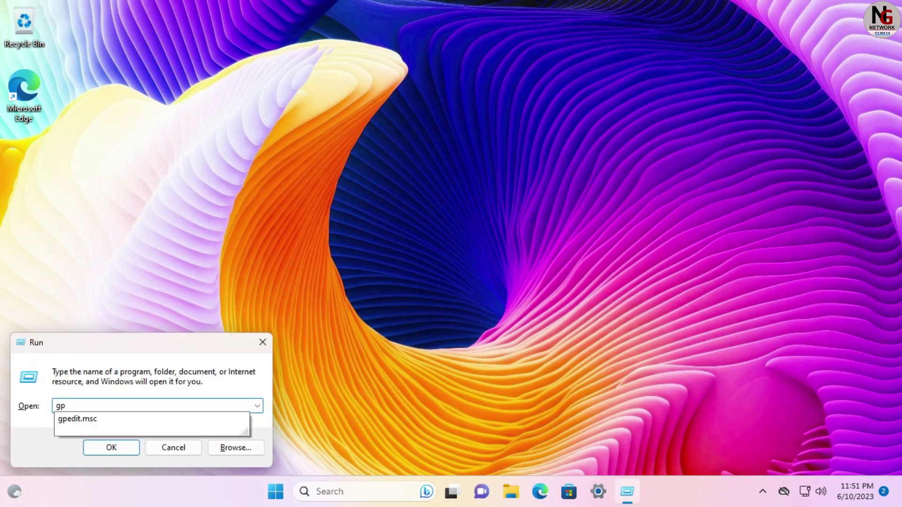
pyautogui.press('Down')
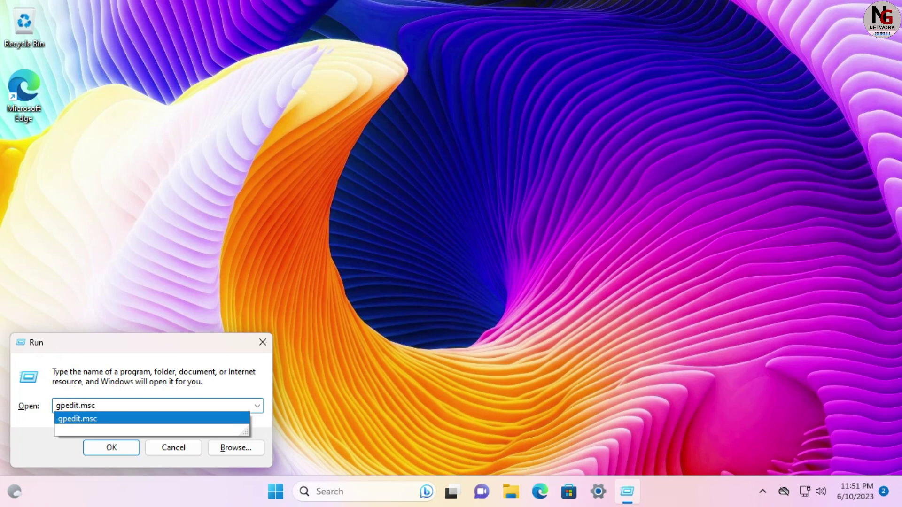
pyautogui.press('Return')
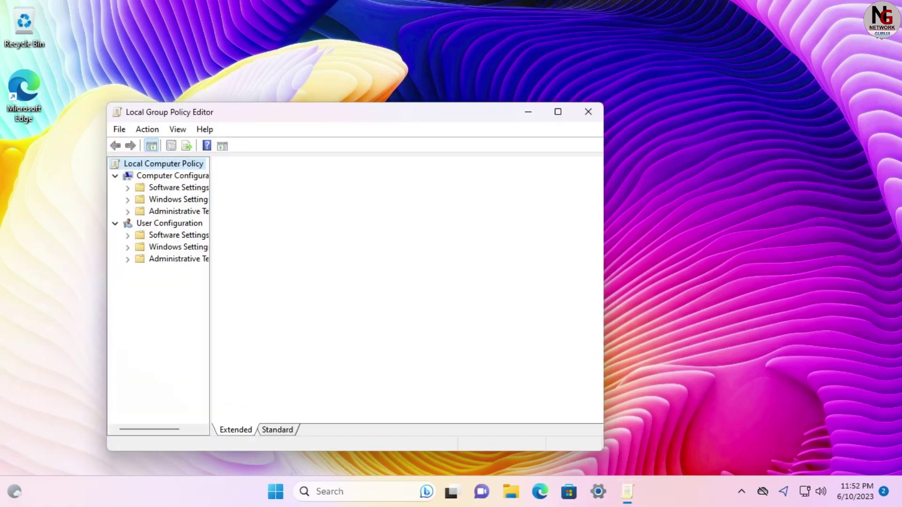
pyautogui.click(562, 116)
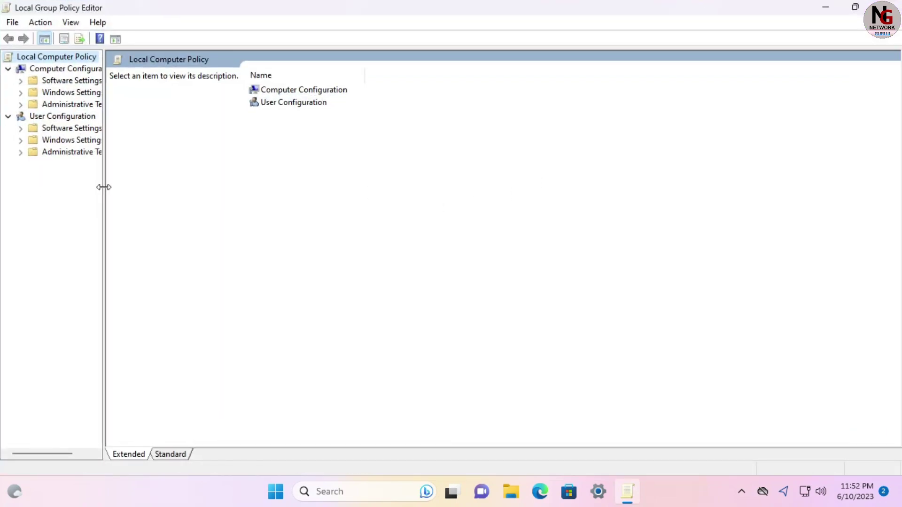
pyautogui.moveTo(104, 187); pyautogui.dragTo(163, 187)
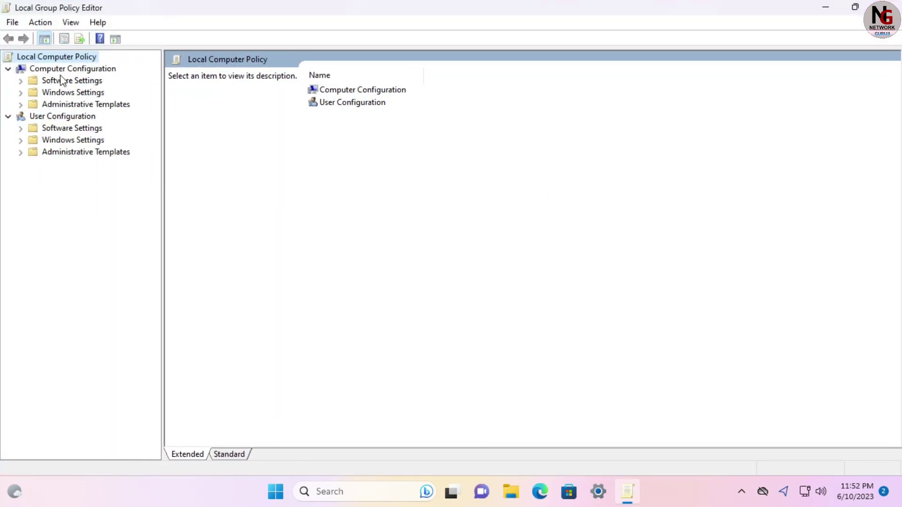
# Show the Microsoft Defender Antivirus policies under Computer Configuration > Administrative Templates > Windows Components
pyautogui.click(21, 105)
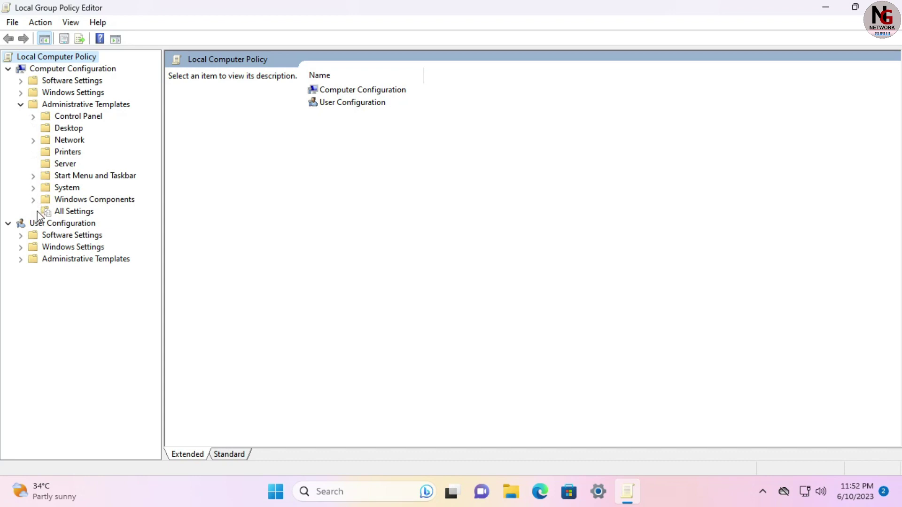
pyautogui.click(33, 199)
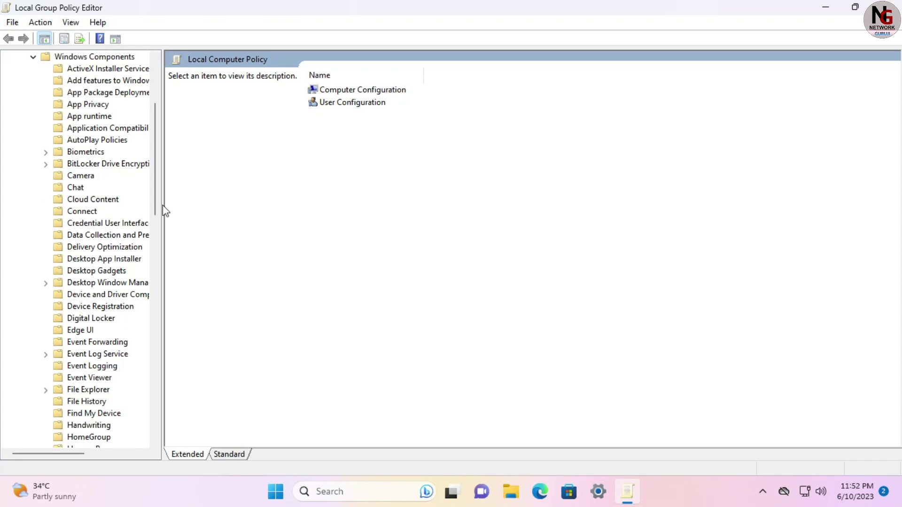
pyautogui.moveTo(161, 202); pyautogui.dragTo(253, 282)
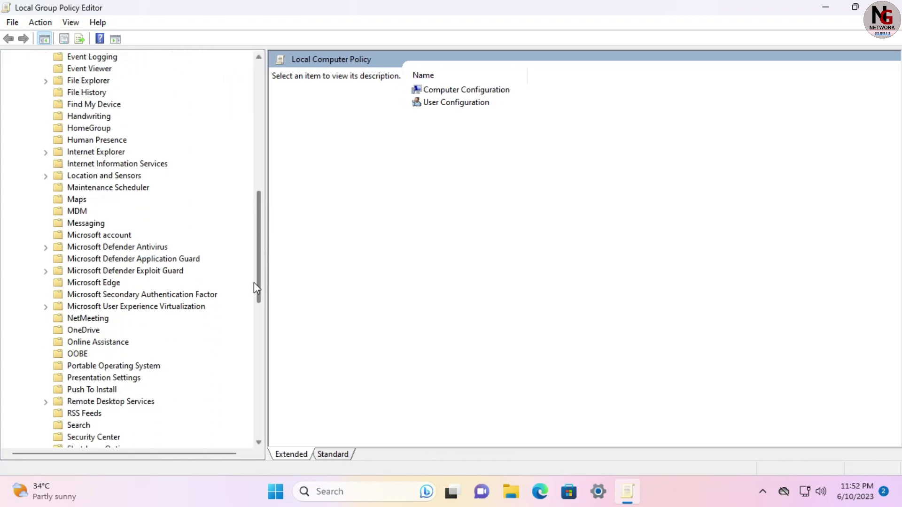
pyautogui.click(145, 249)
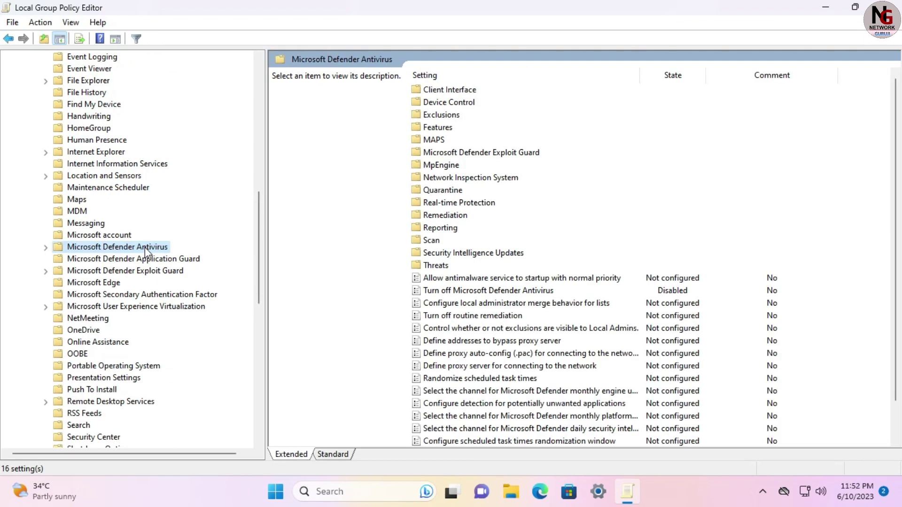
# Dismiss the Windows Security notification and set the Turn off Microsoft Defender Antivirus policy to Not Configured
pyautogui.scroll(-1, 644, 352)
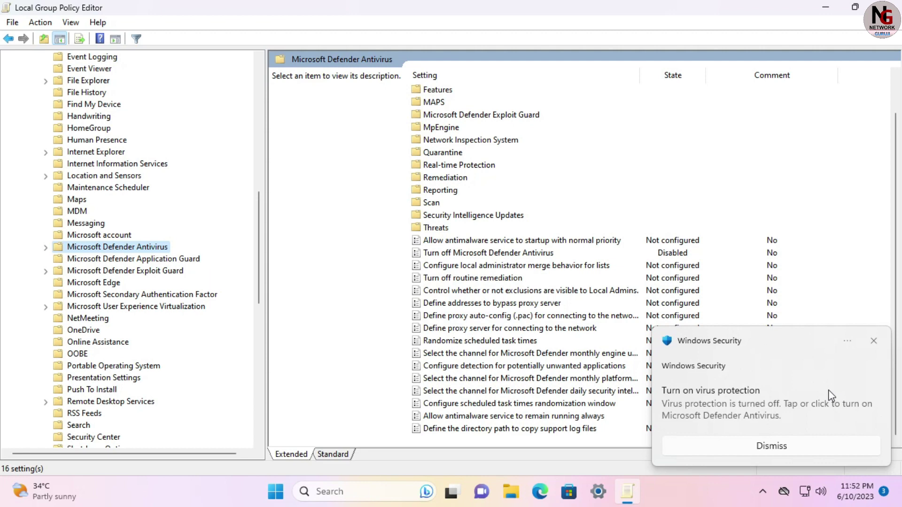
pyautogui.click(874, 341)
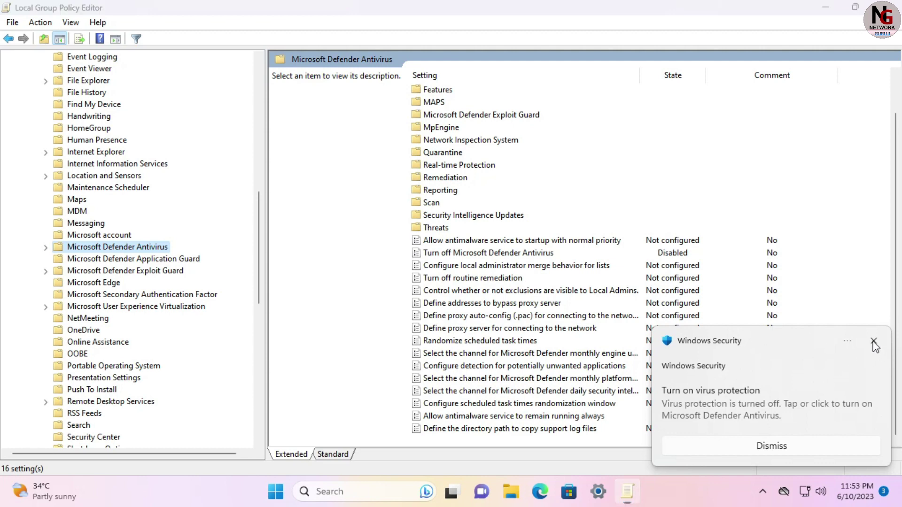
pyautogui.doubleClick(472, 257)
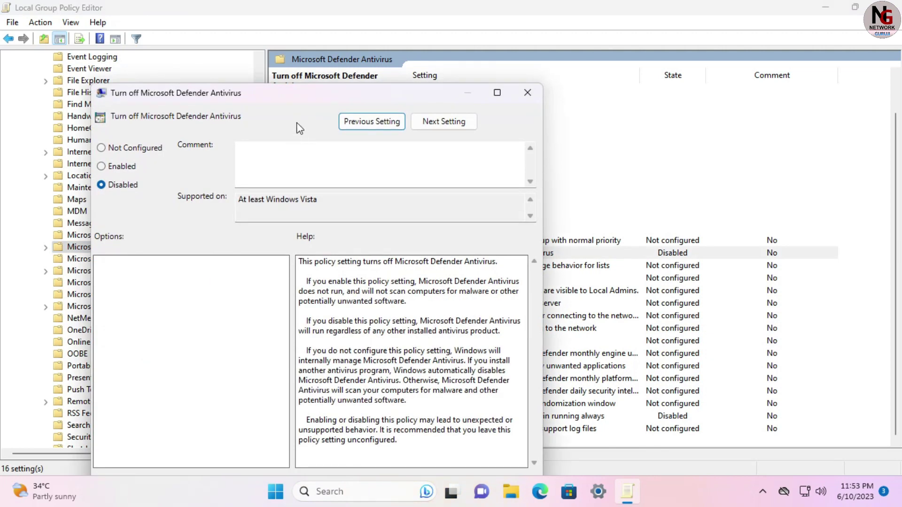
pyautogui.moveTo(272, 95); pyautogui.dragTo(312, 39)
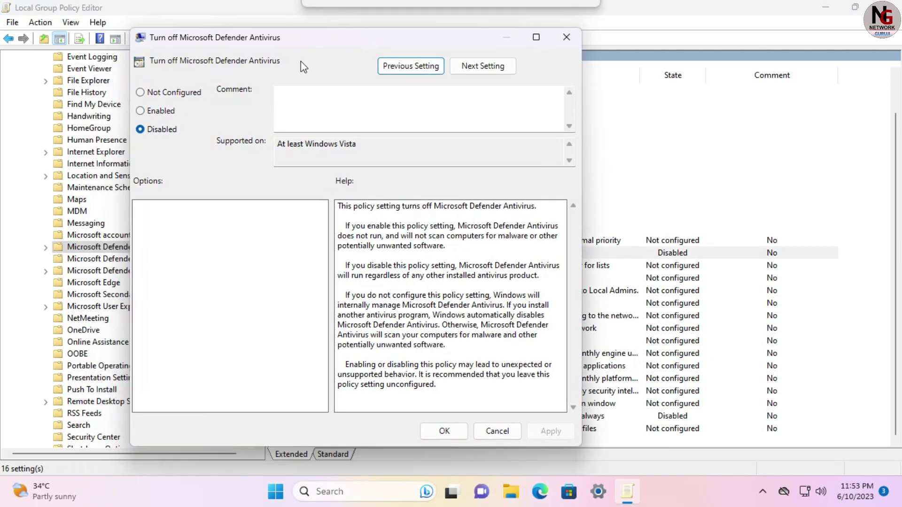
pyautogui.click(162, 95)
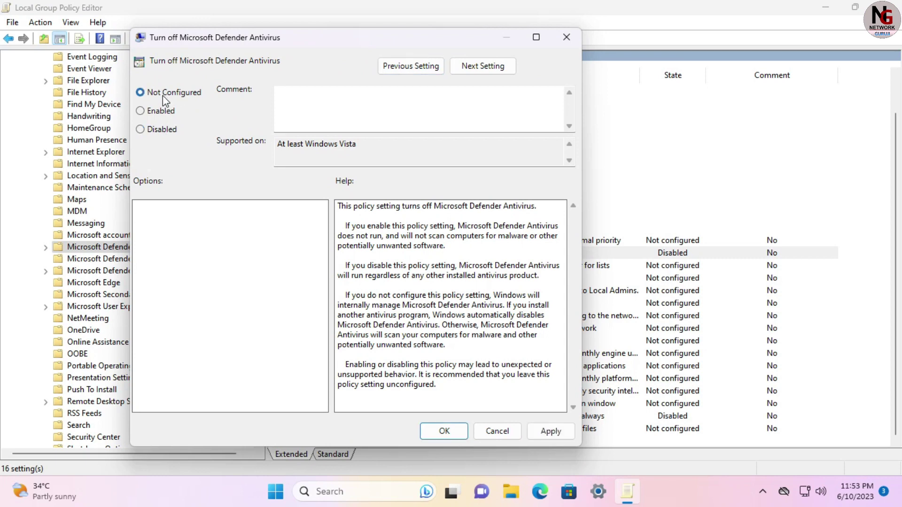
pyautogui.click(550, 430)
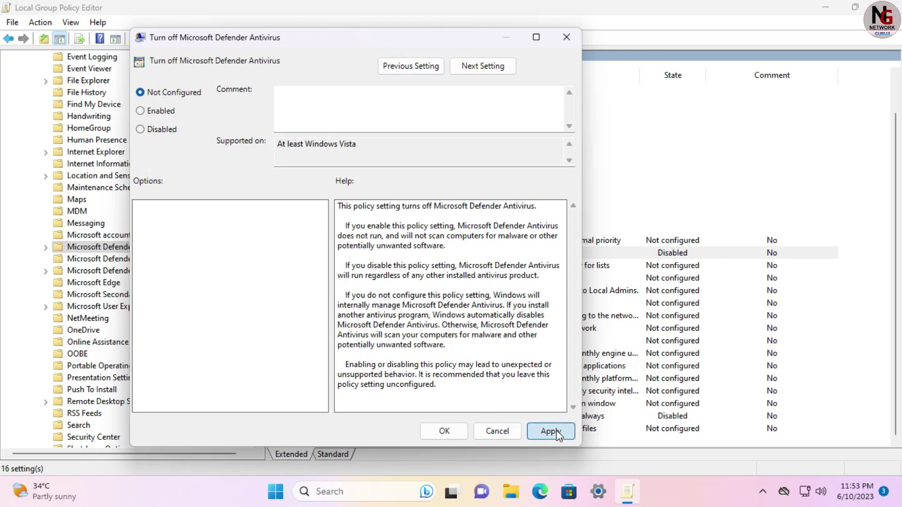
pyautogui.click(445, 431)
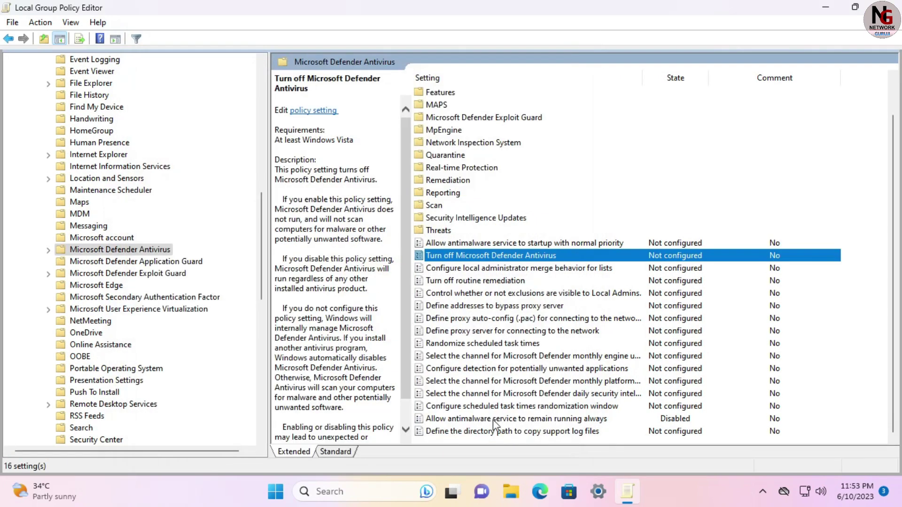
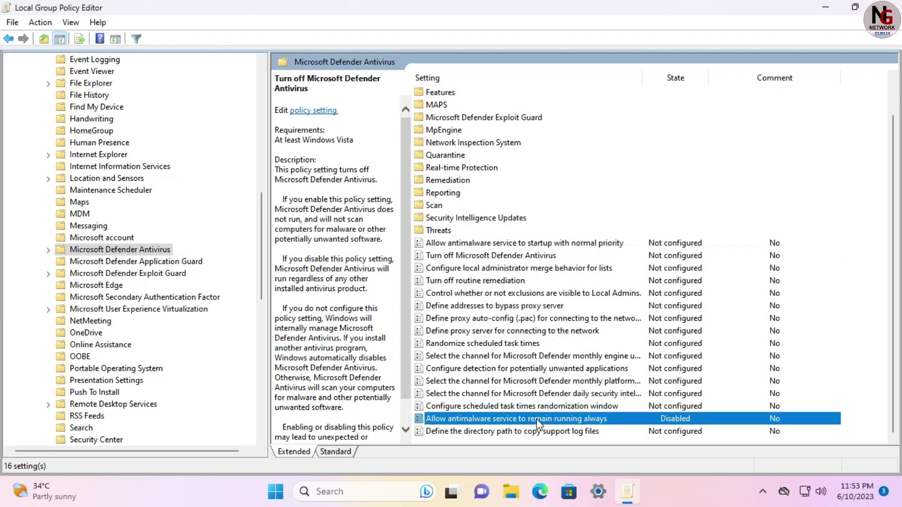
# Set the Allow antimalware service to remain running always policy to Not Configured and apply it
pyautogui.doubleClick(536, 419)
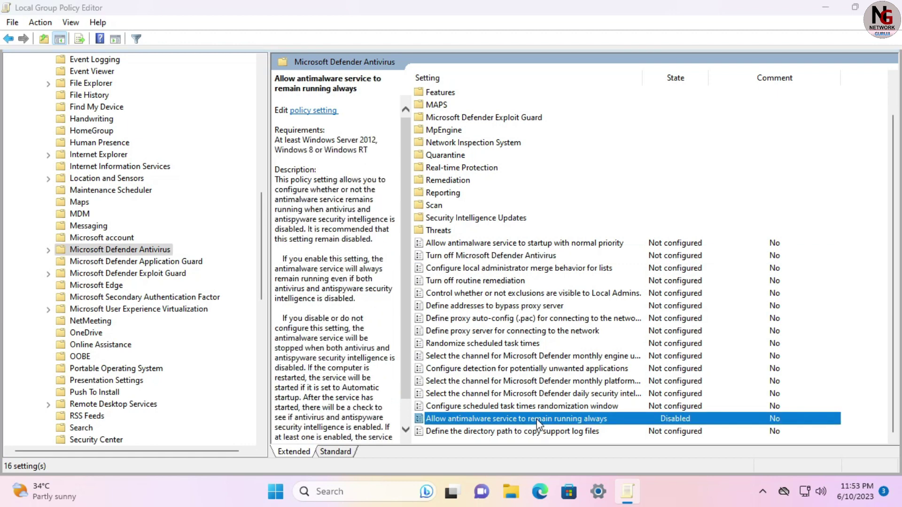
pyautogui.click(66, 83)
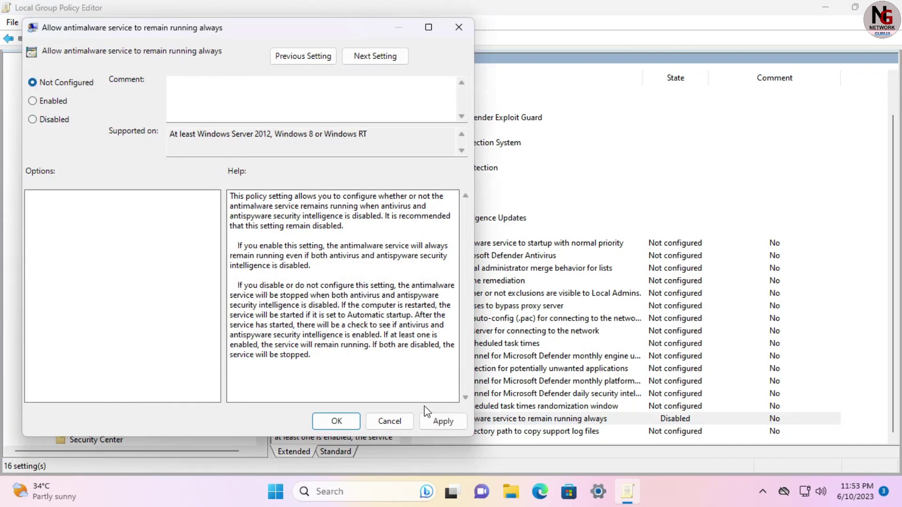
pyautogui.click(441, 421)
pyautogui.click(334, 420)
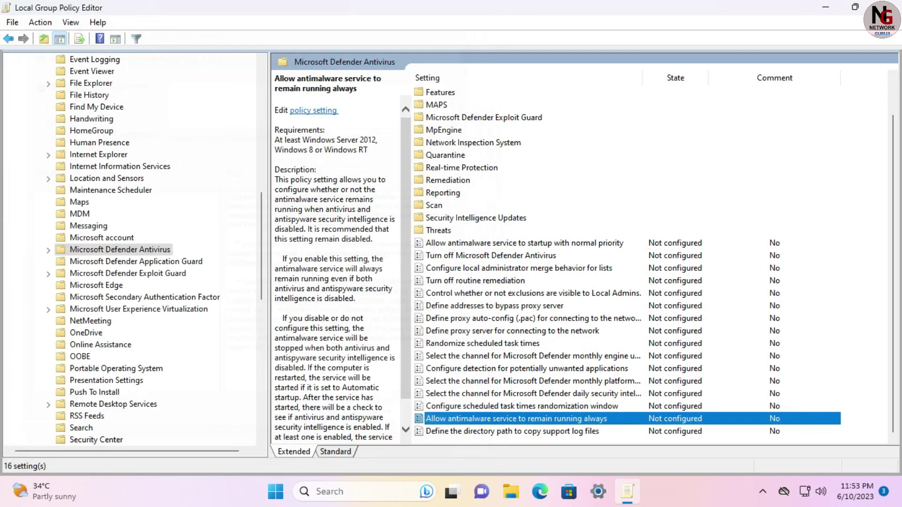
# In the Real-time Protection policies, set Turn off real-time protection to Not Configured and apply it
pyautogui.click(462, 168)
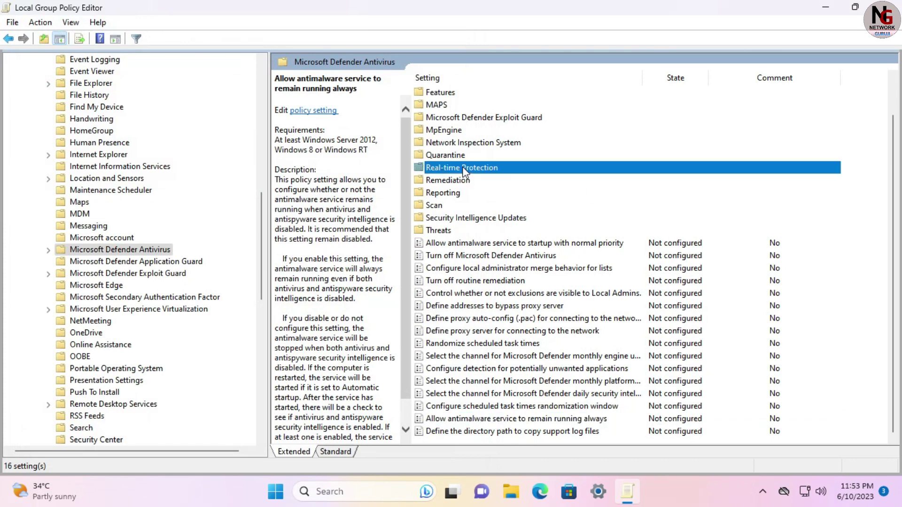
pyautogui.doubleClick(462, 168)
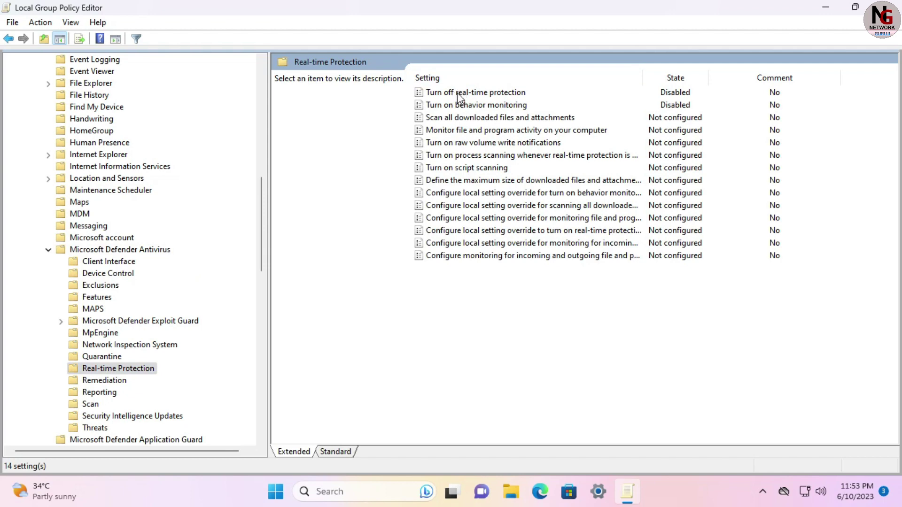
pyautogui.click(478, 93)
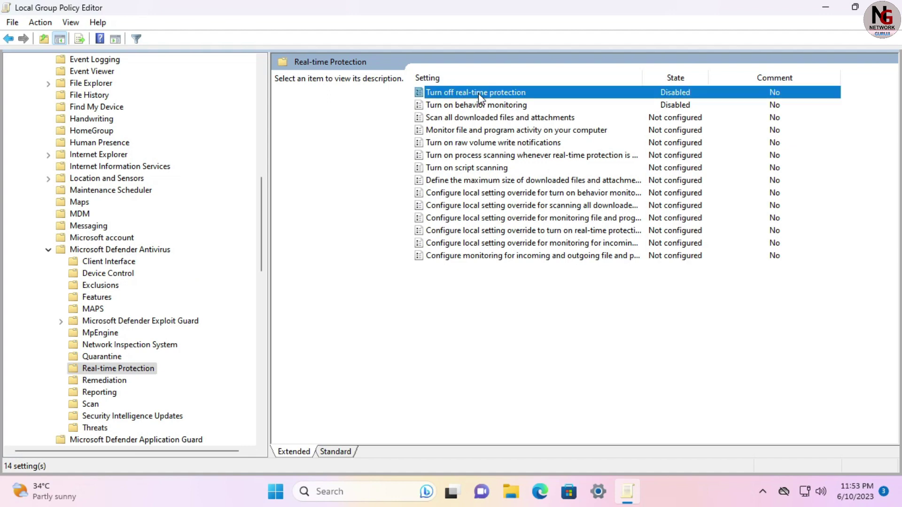
pyautogui.doubleClick(478, 93)
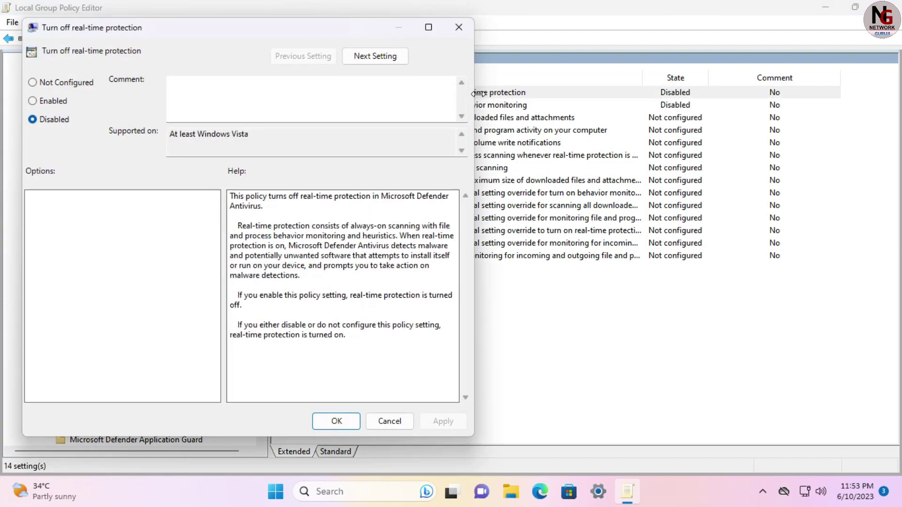
pyautogui.click(65, 85)
pyautogui.click(447, 423)
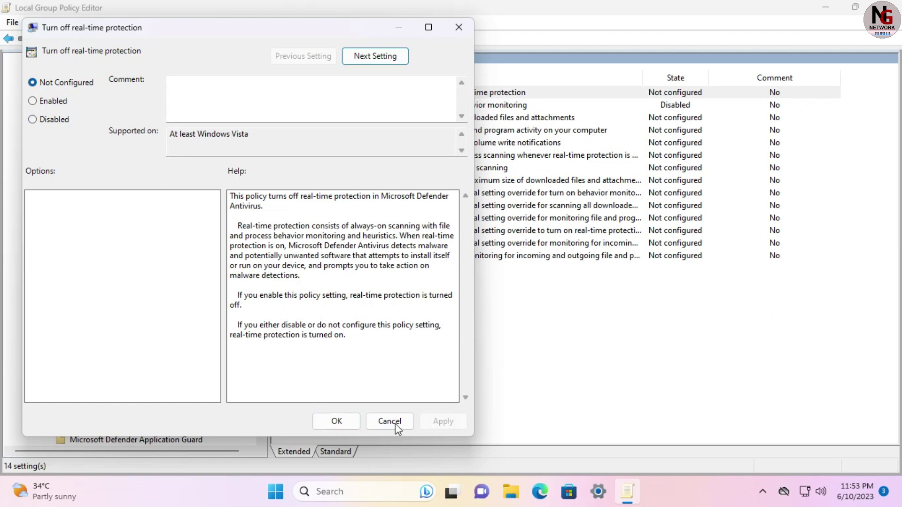
pyautogui.click(336, 420)
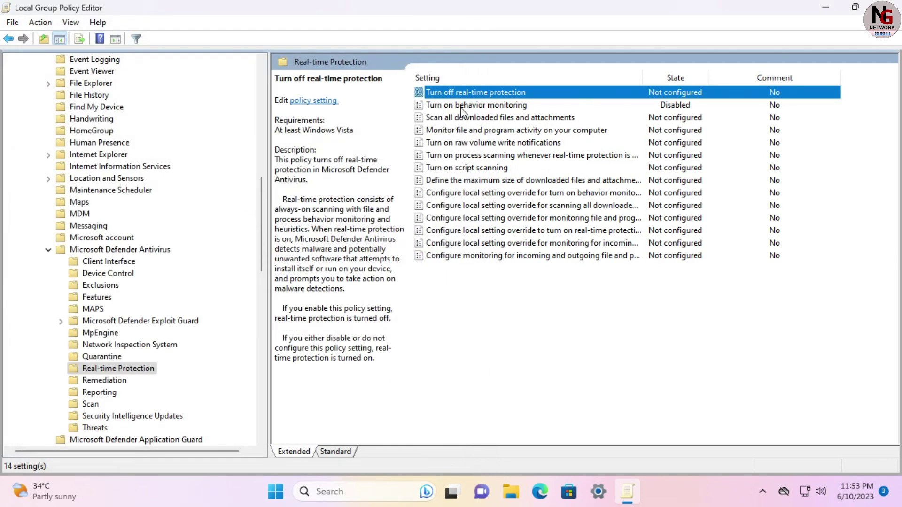
# Set the Turn on behavior monitoring policy to Not Configured and apply it
pyautogui.click(474, 106)
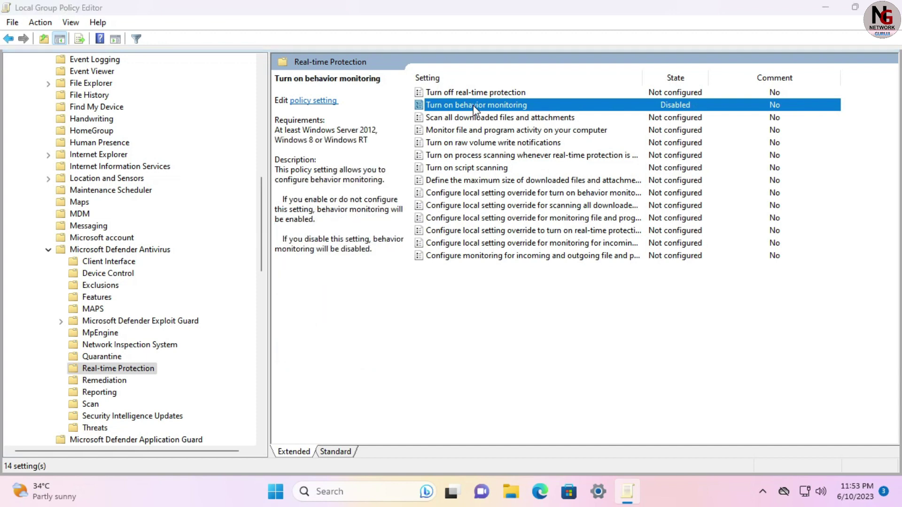
pyautogui.doubleClick(472, 105)
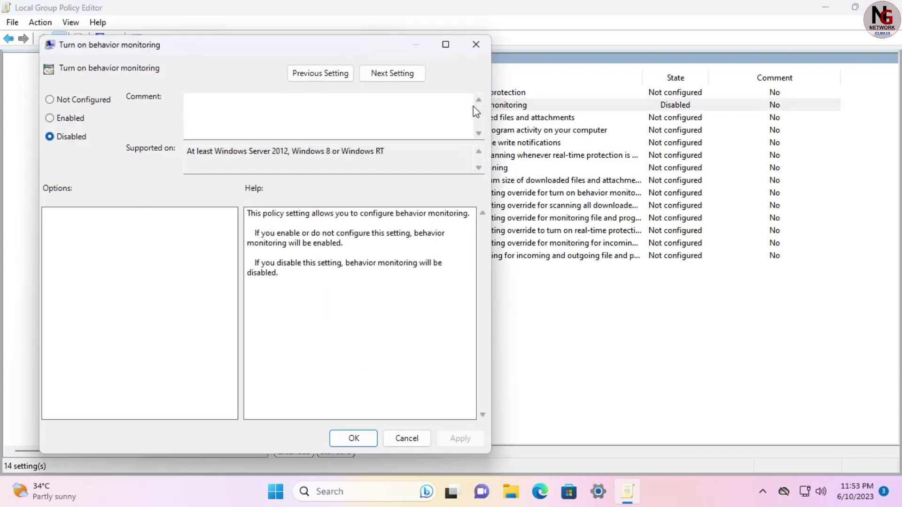
pyautogui.click(75, 99)
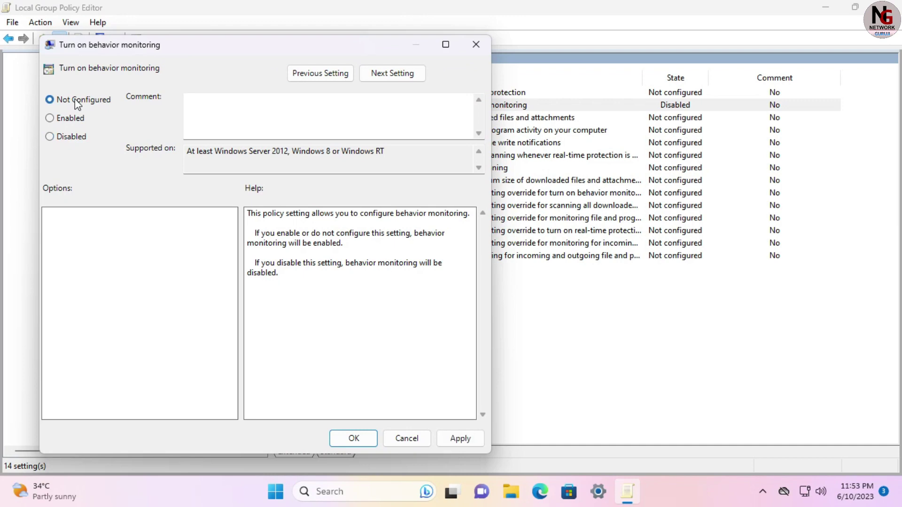
pyautogui.click(470, 440)
pyautogui.click(353, 438)
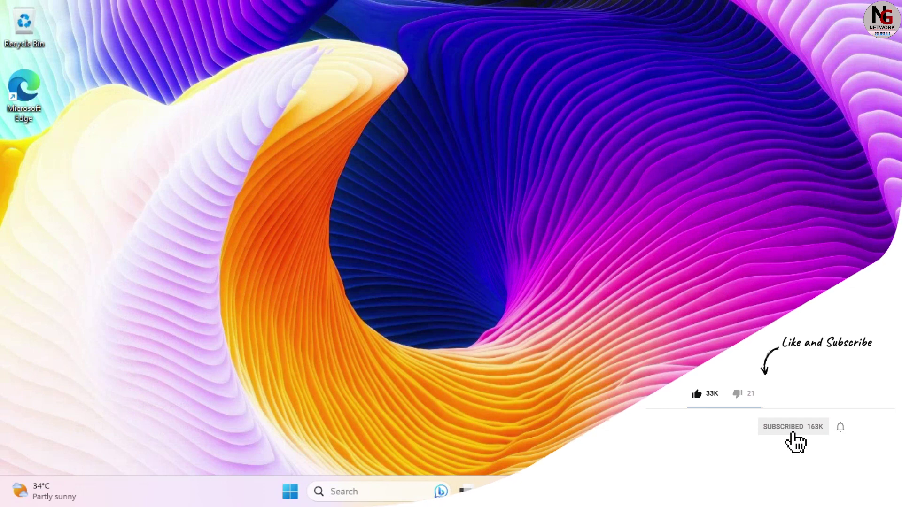
# Launch Task Scheduler by running taskschd.msc
pyautogui.press('super+r')
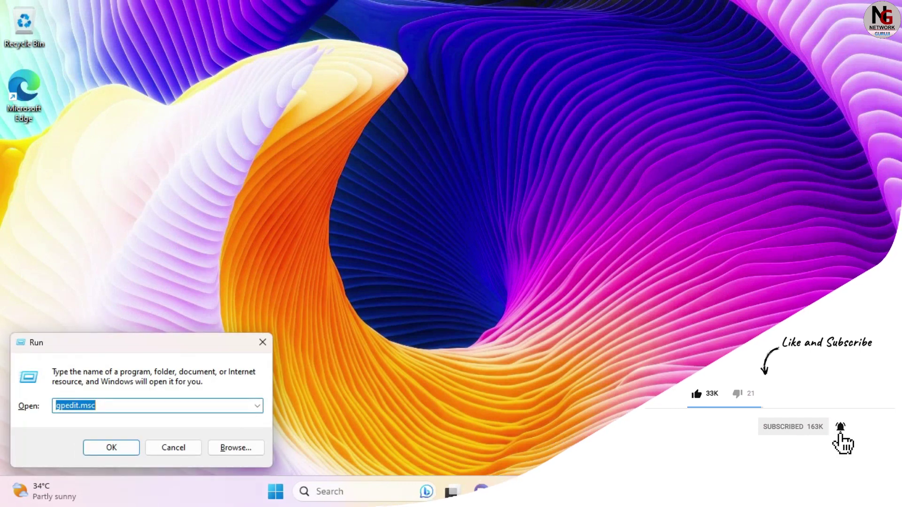
pyautogui.write('tas')
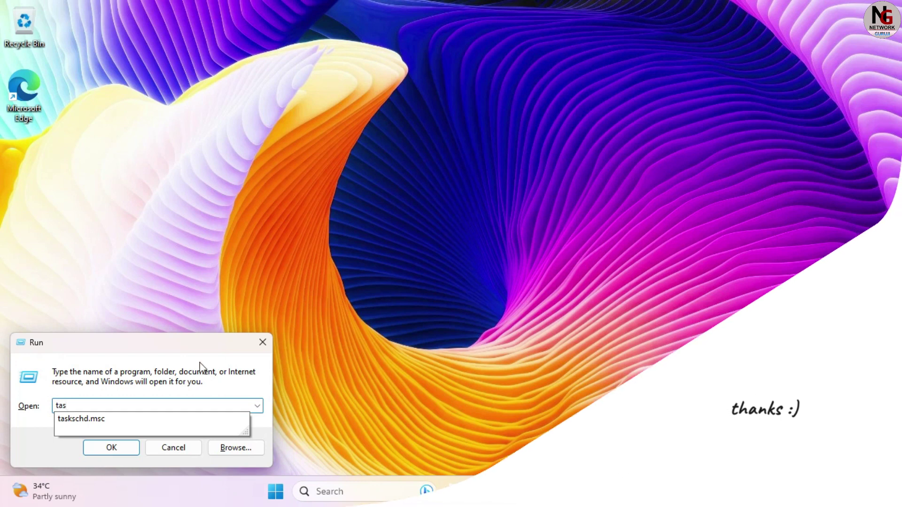
pyautogui.click(120, 423)
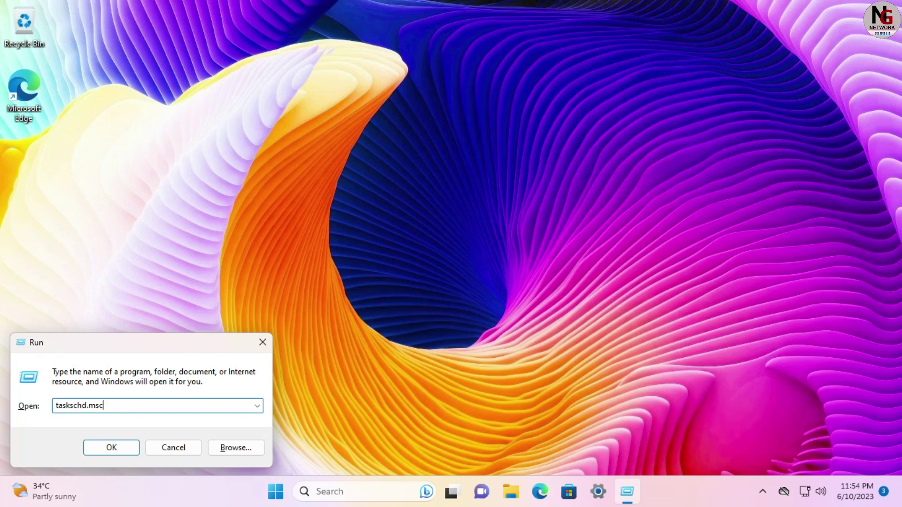
pyautogui.press('Return')
pyautogui.press('Return')
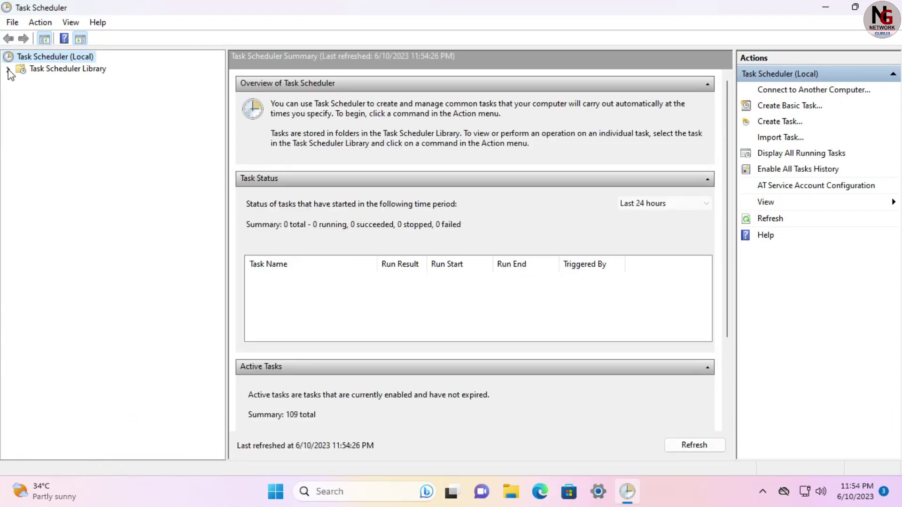
# Show the Windows Defender tasks under Task Scheduler Library > Microsoft > Windows and widen the Name column to fit the full task names
pyautogui.click(8, 69)
pyautogui.click(21, 81)
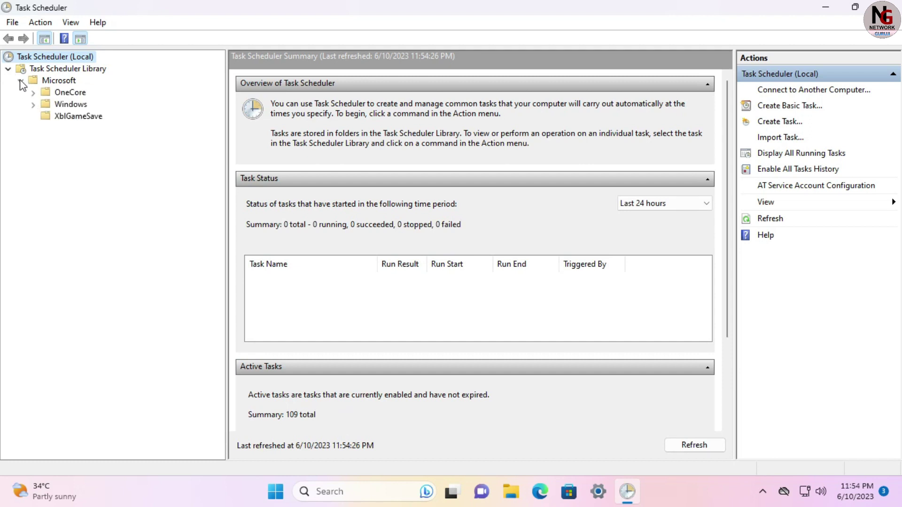
pyautogui.click(33, 104)
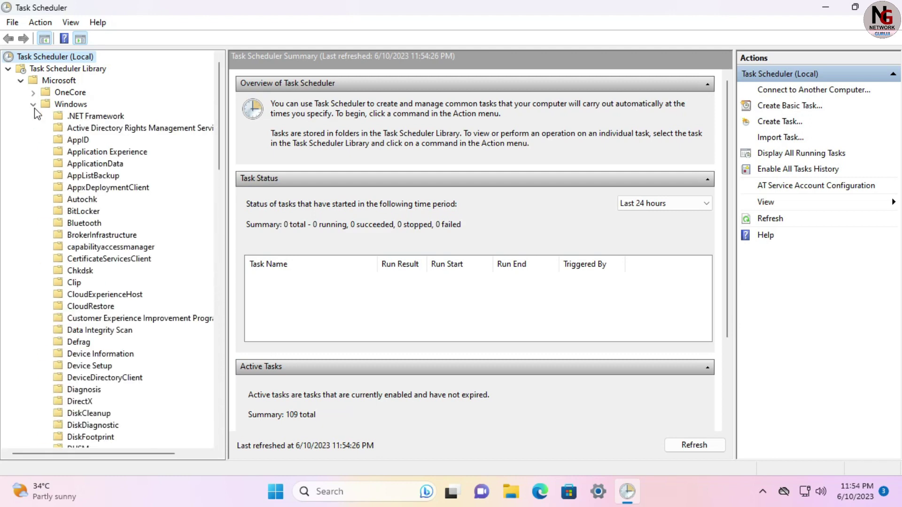
pyautogui.moveTo(218, 131); pyautogui.dragTo(237, 413)
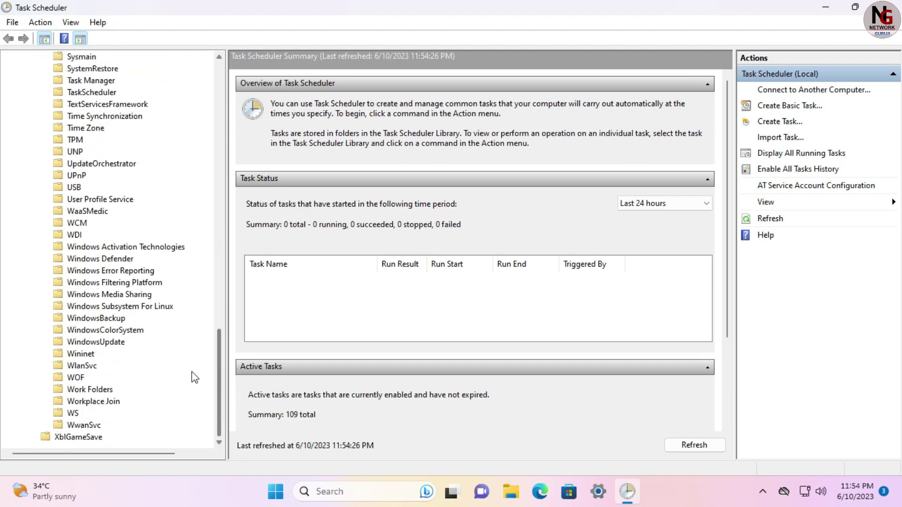
pyautogui.click(116, 259)
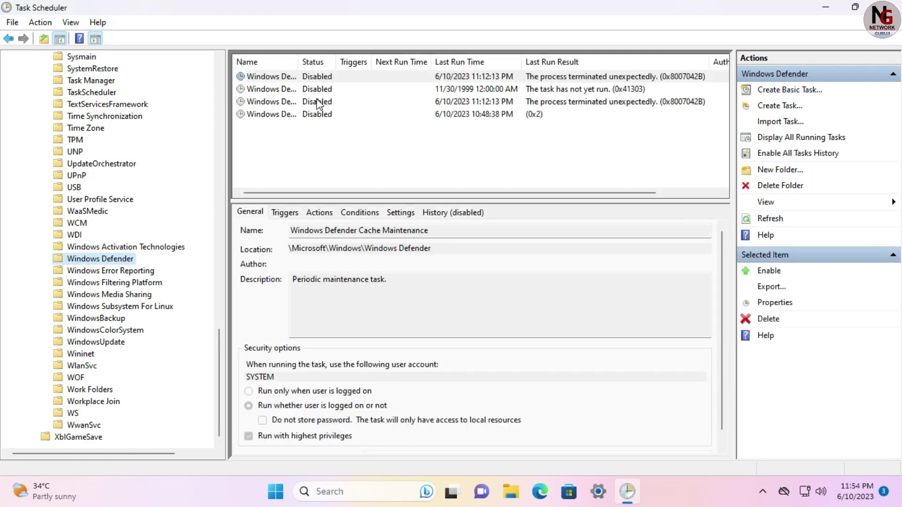
pyautogui.moveTo(299, 62); pyautogui.dragTo(392, 68)
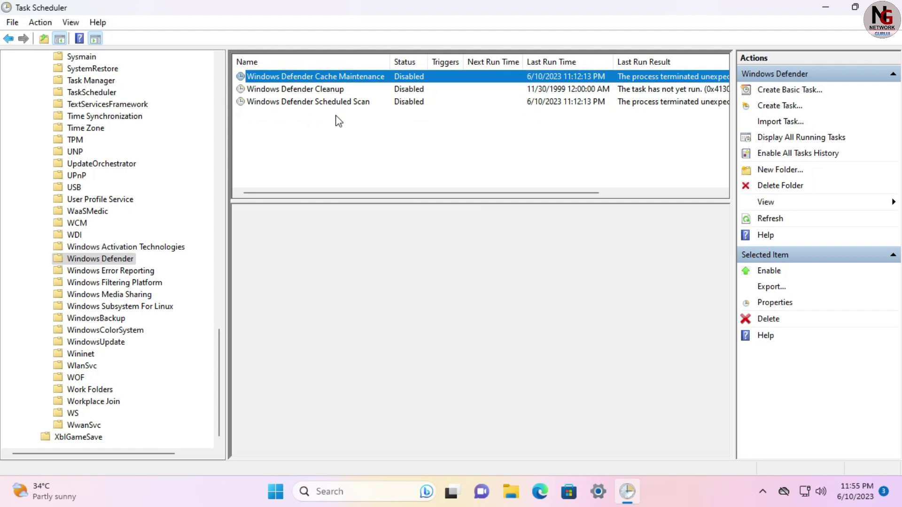
# Enable all four Windows Defender tasks (Cache Maintenance, Cleanup, Scheduled Scan and Verification) together and close Task Scheduler
pyautogui.keyDown('ctrl'); pyautogui.click(338, 114); pyautogui.keyUp('ctrl')
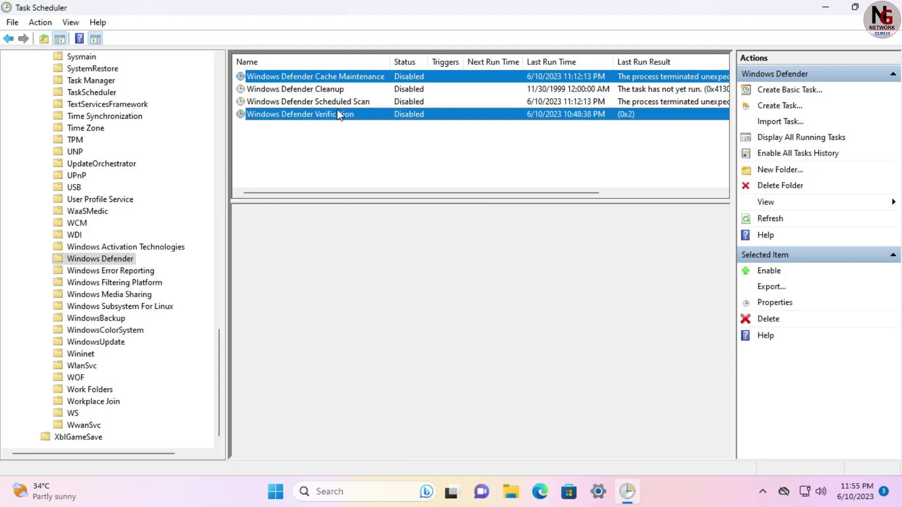
pyautogui.keyDown('ctrl'); pyautogui.click(338, 101); pyautogui.keyUp('ctrl')
pyautogui.keyDown('ctrl'); pyautogui.click(339, 89); pyautogui.keyUp('ctrl')
pyautogui.rightClick(338, 91)
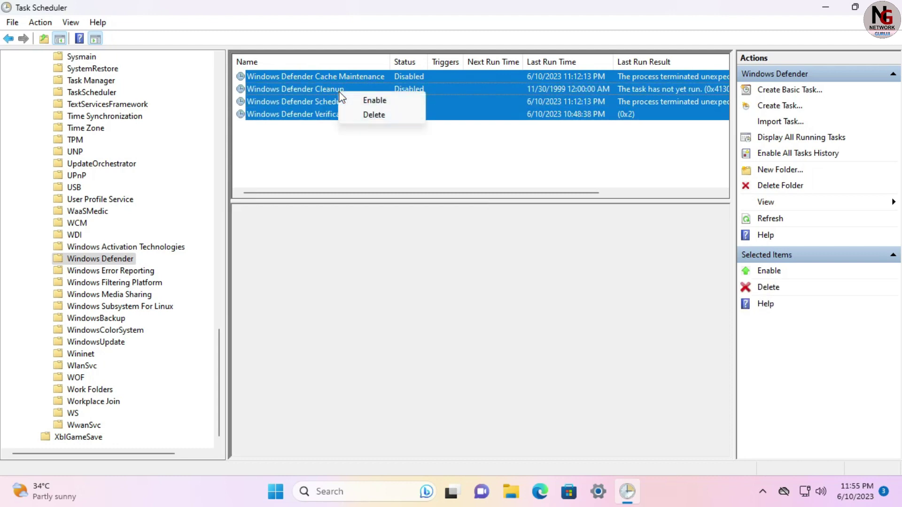
pyautogui.click(374, 100)
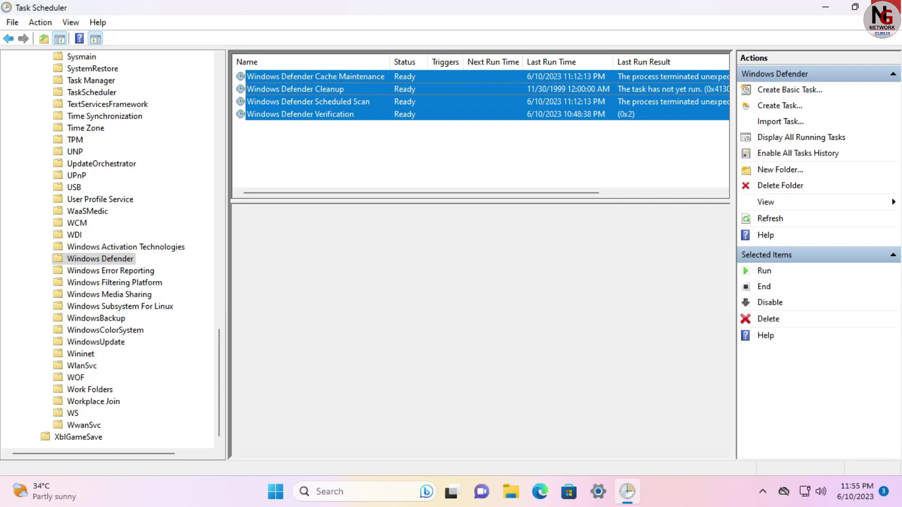
pyautogui.click(883, 7)
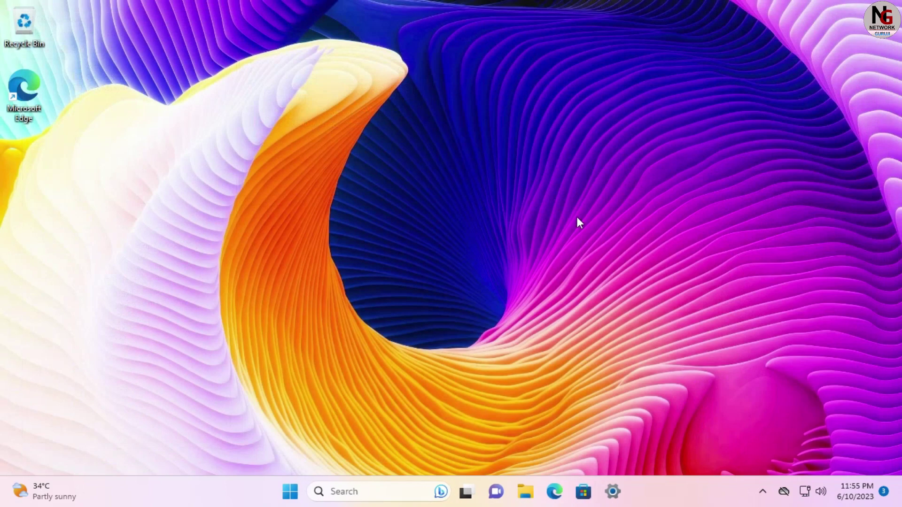
# Restart the computer
pyautogui.click(290, 492)
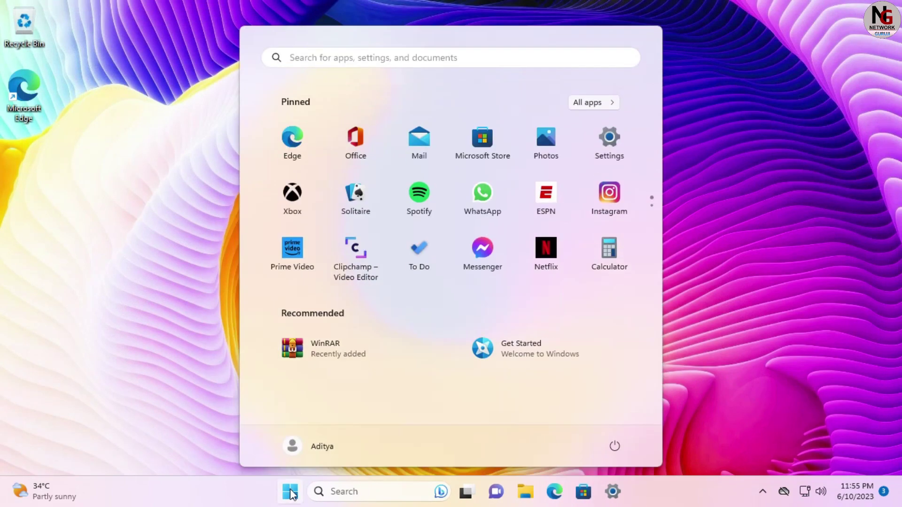
pyautogui.click(614, 446)
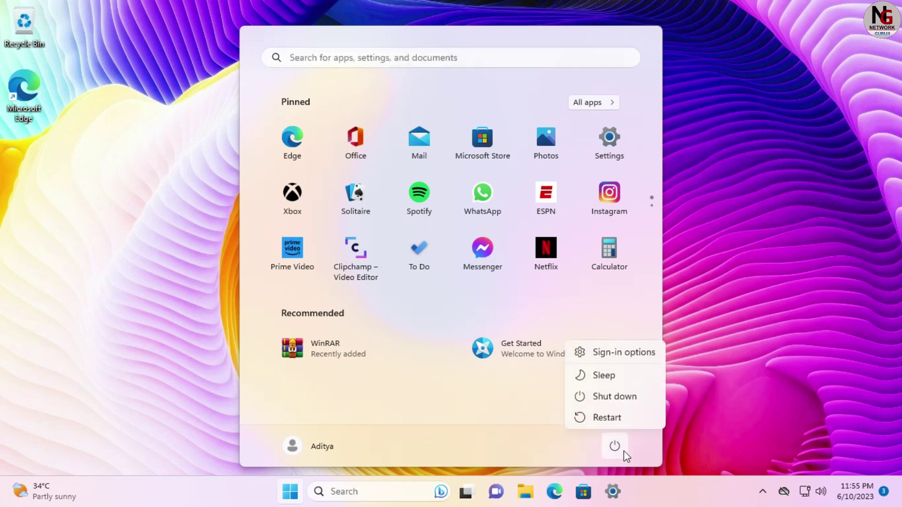
pyautogui.click(626, 421)
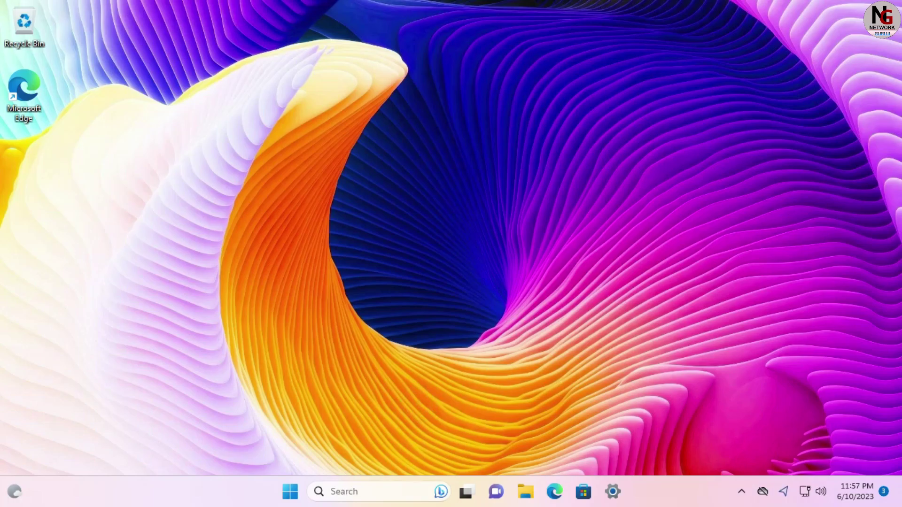
# Open Windows Security from the Privacy & security section of the Windows Settings app
pyautogui.click(613, 492)
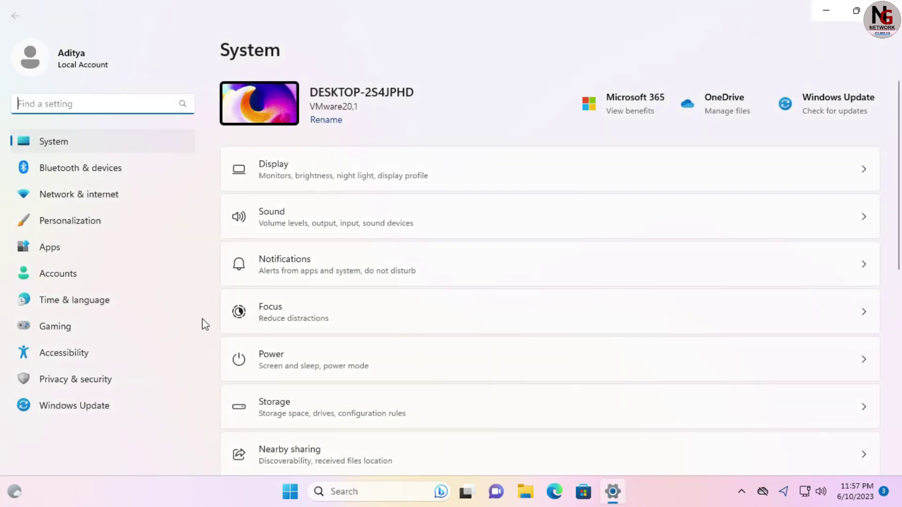
pyautogui.click(85, 378)
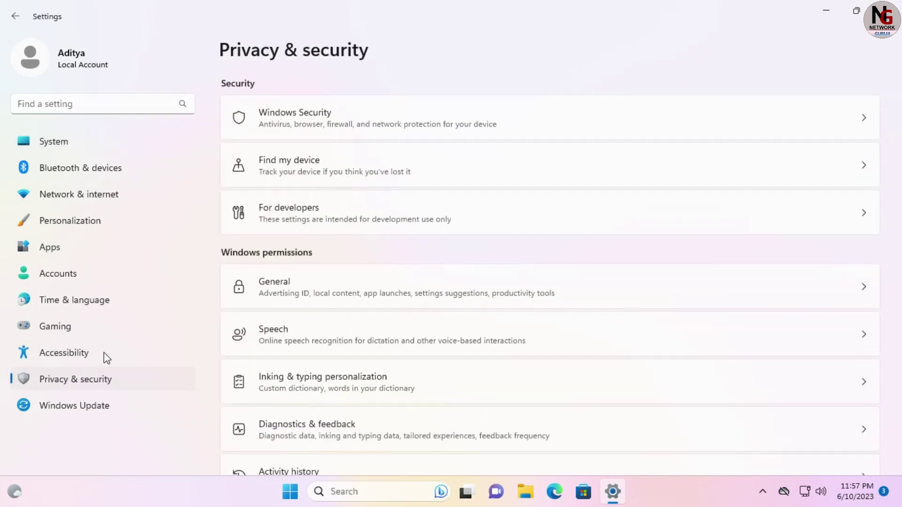
pyautogui.click(367, 124)
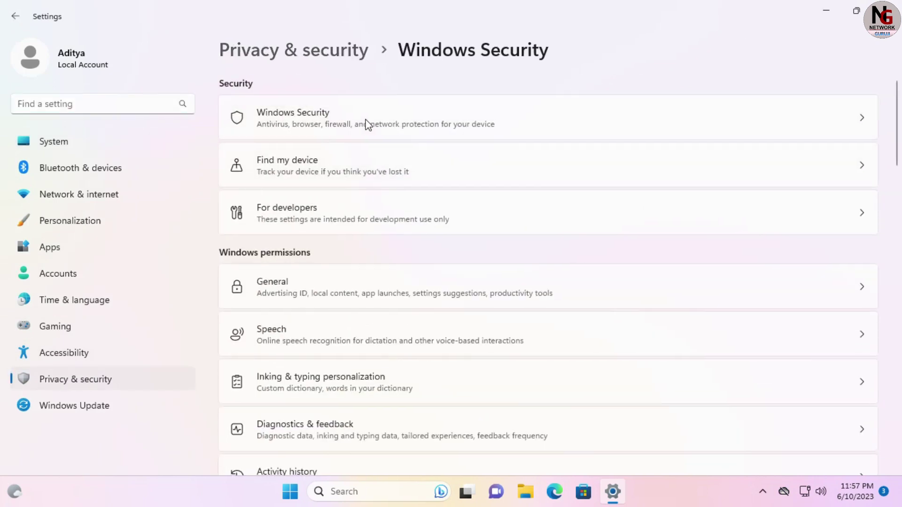
pyautogui.click(276, 123)
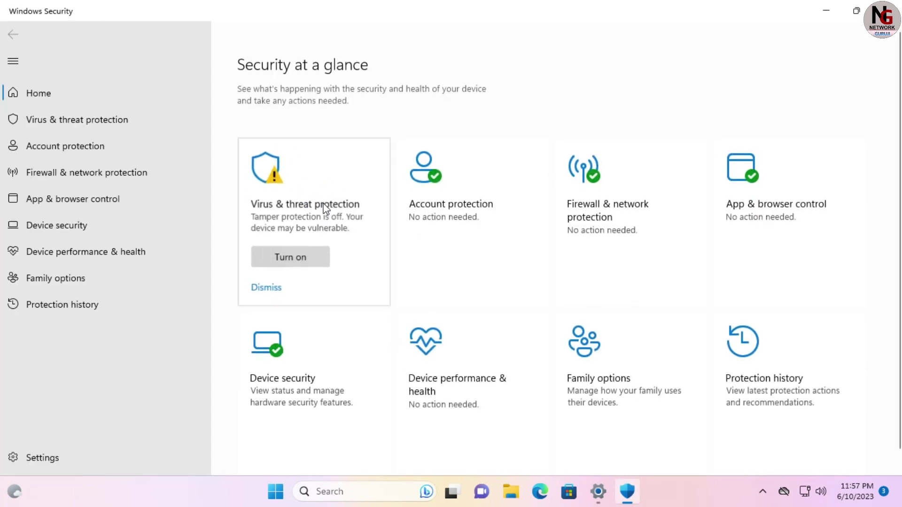
# Show the detailed Virus & threat protection settings to check the state of the Defender protections
pyautogui.click(325, 207)
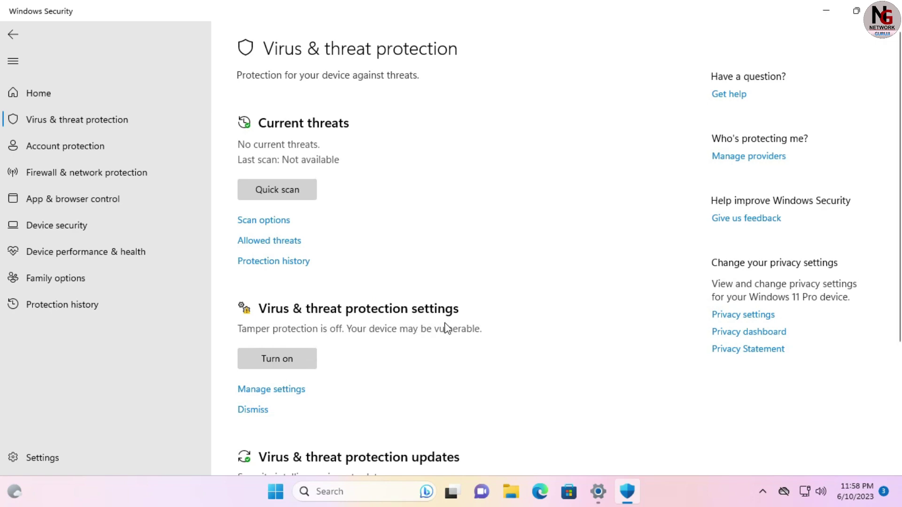
pyautogui.click(296, 392)
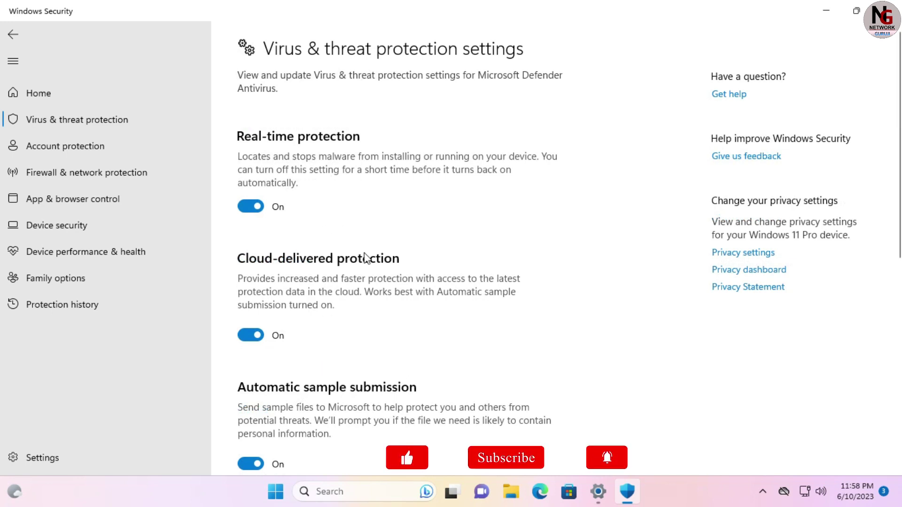
# Turn on Tamper Protection in the Virus & threat protection settings and approve the administrator request
pyautogui.scroll(-1, 364, 254)
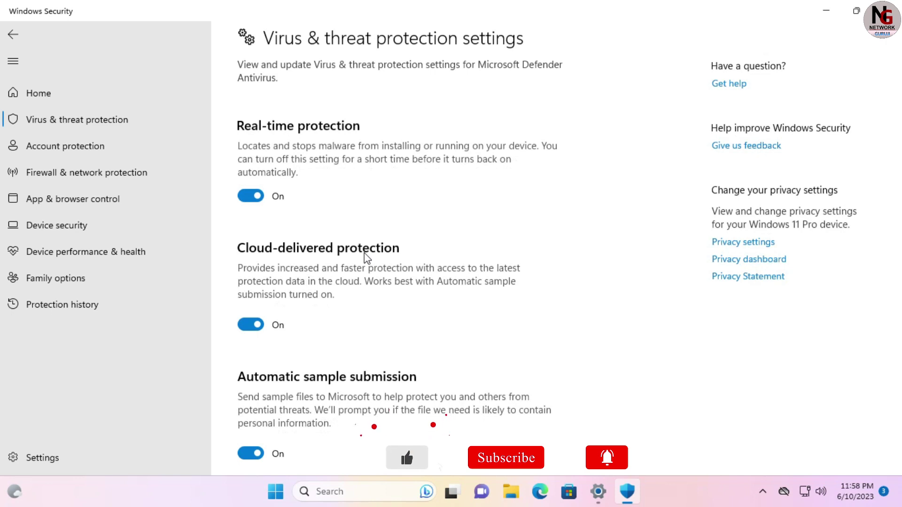
pyautogui.scroll(-4, 365, 254)
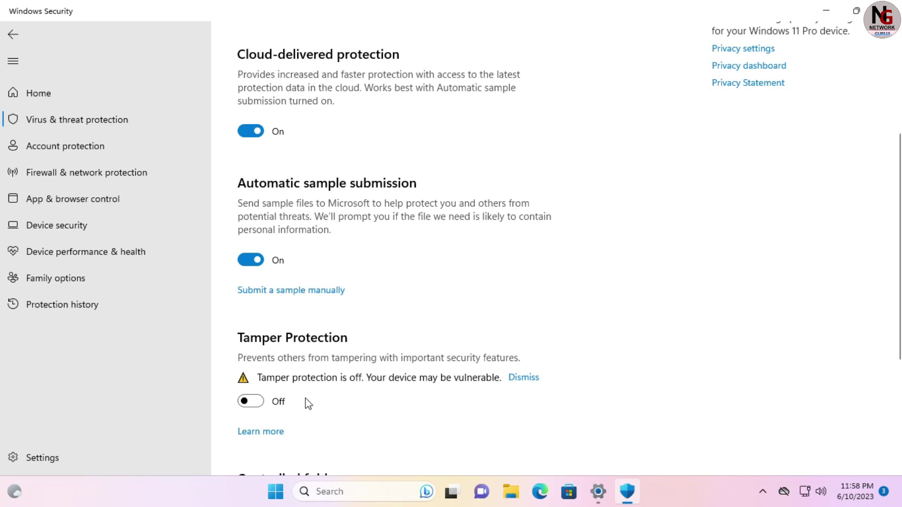
pyautogui.click(258, 404)
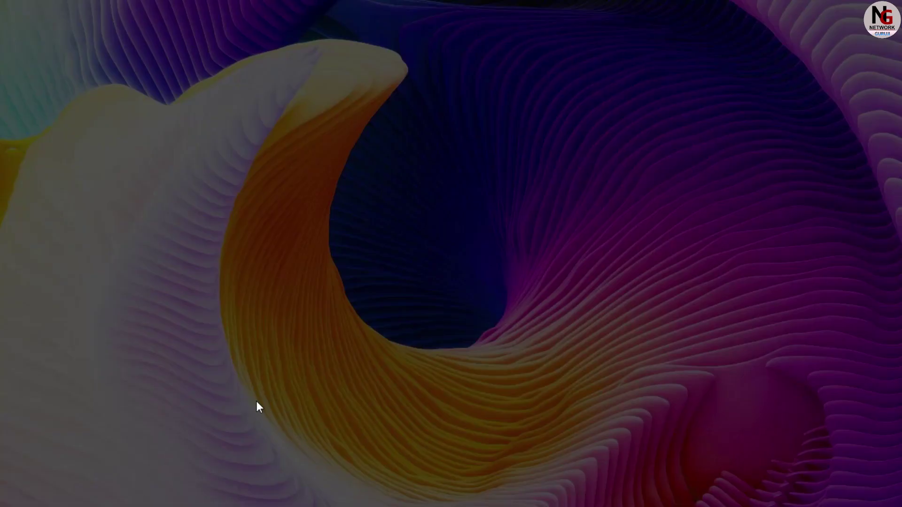
pyautogui.click(397, 350)
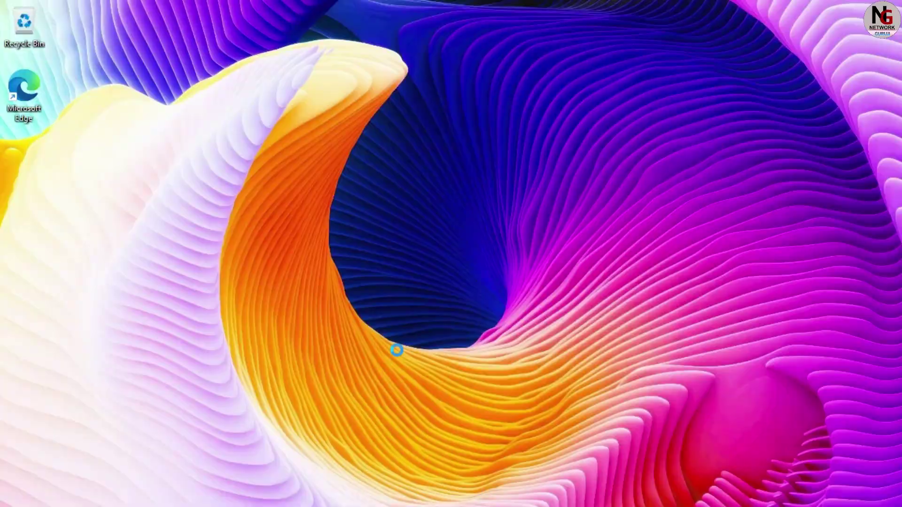
# Return to the Virus & threat protection overview and review its threat, settings, updates and ransomware sections
pyautogui.scroll(3, 399, 349)
pyautogui.scroll(2, 398, 349)
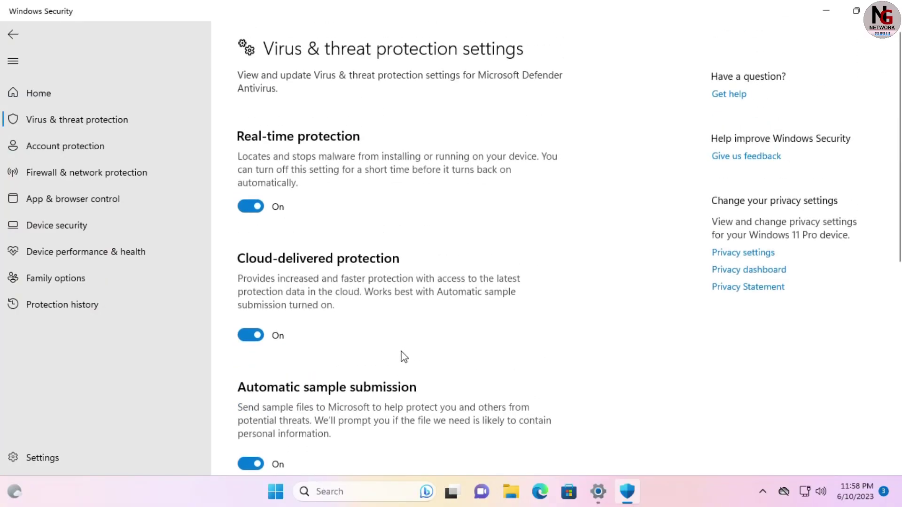
pyautogui.click(121, 123)
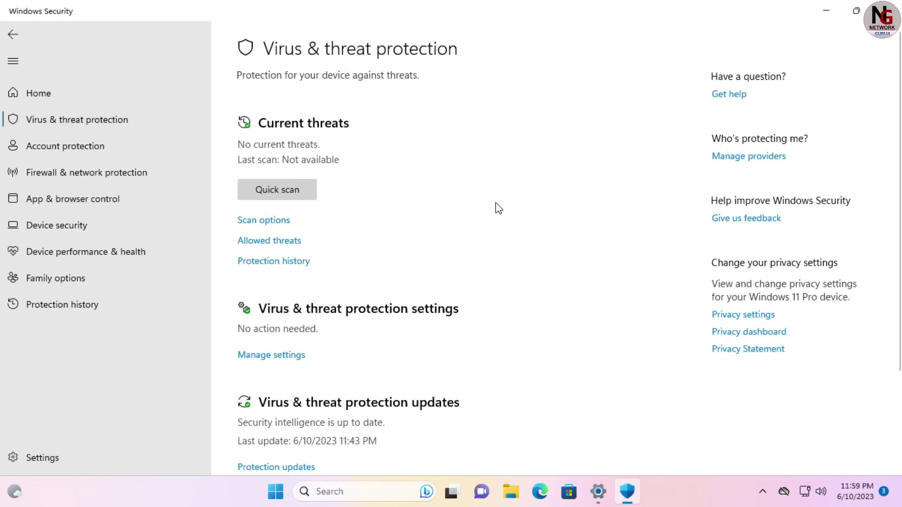
pyautogui.scroll(-2, 503, 211)
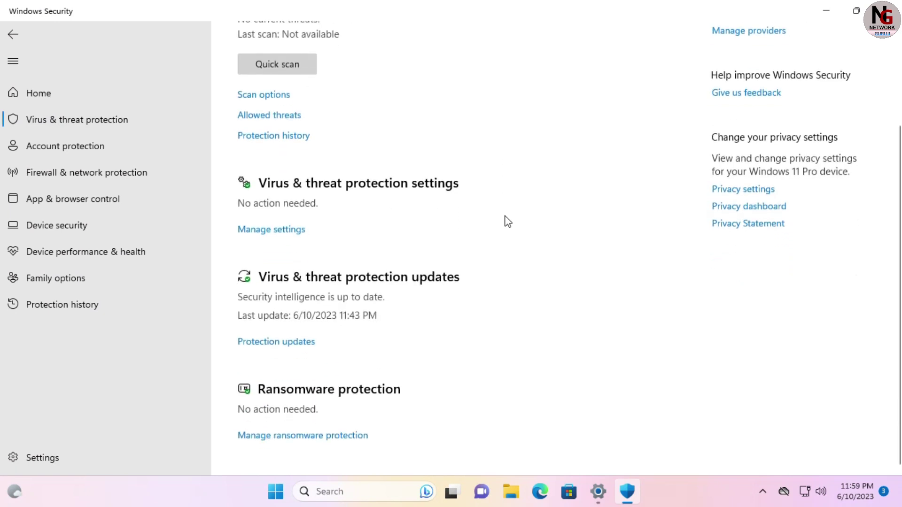
pyautogui.scroll(2, 507, 221)
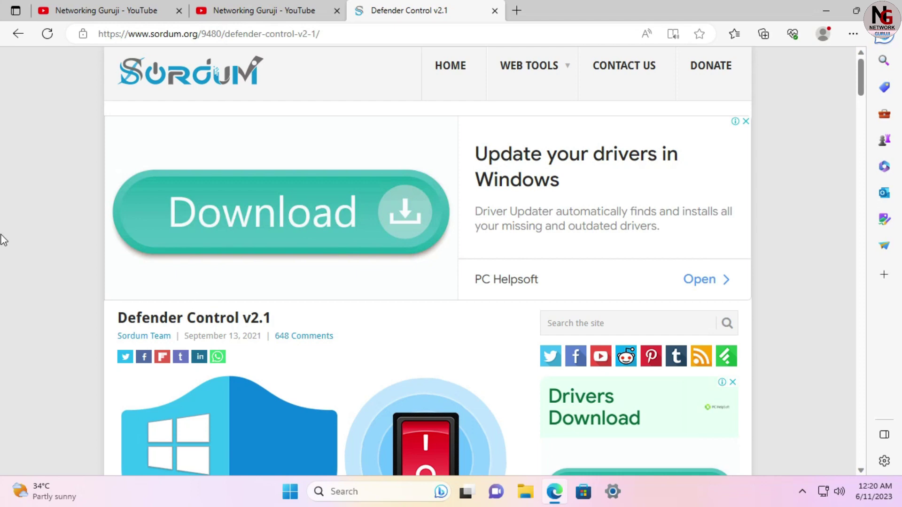
# Locate the Defender Control v2.1 download on its sordum.org page in Microsoft Edge, and minimize the browser
pyautogui.scroll(-3, 19, 240)
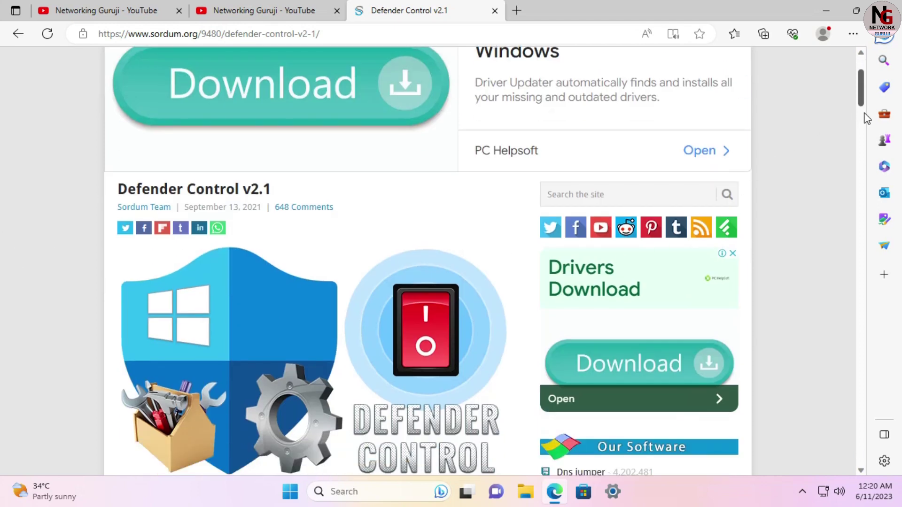
pyautogui.moveTo(863, 112); pyautogui.dragTo(873, 380)
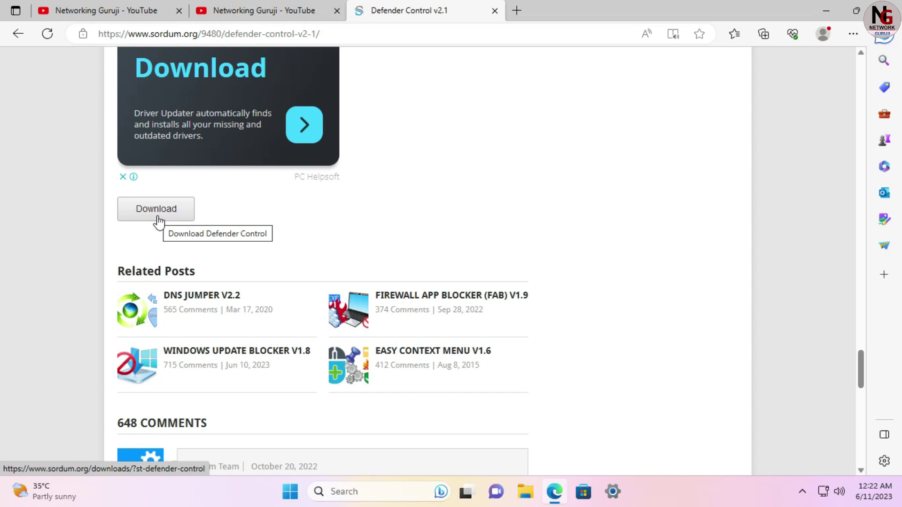
pyautogui.click(835, 9)
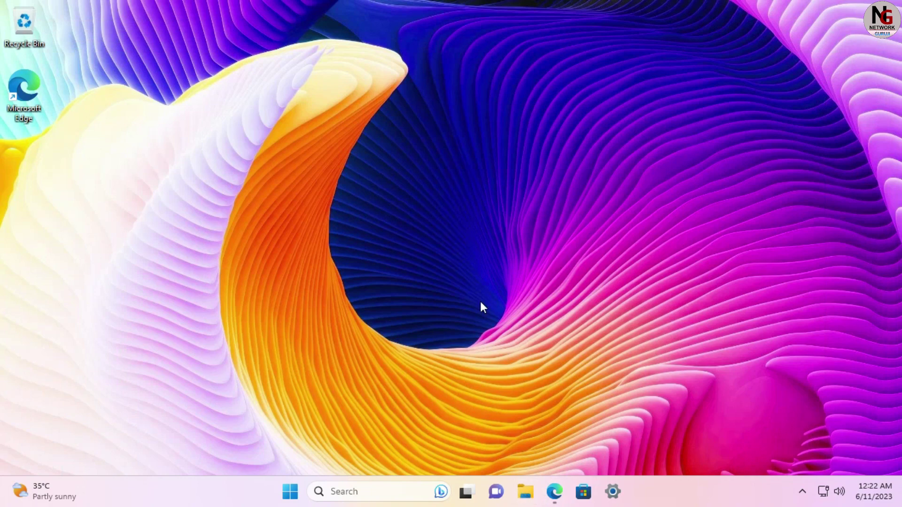
# Open the Downloads folder in File Explorer
pyautogui.press('super+e')
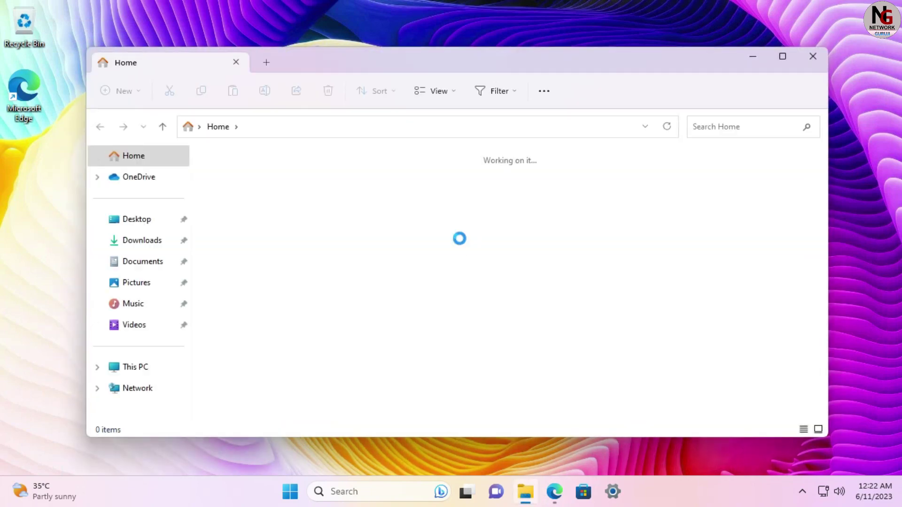
pyautogui.click(140, 245)
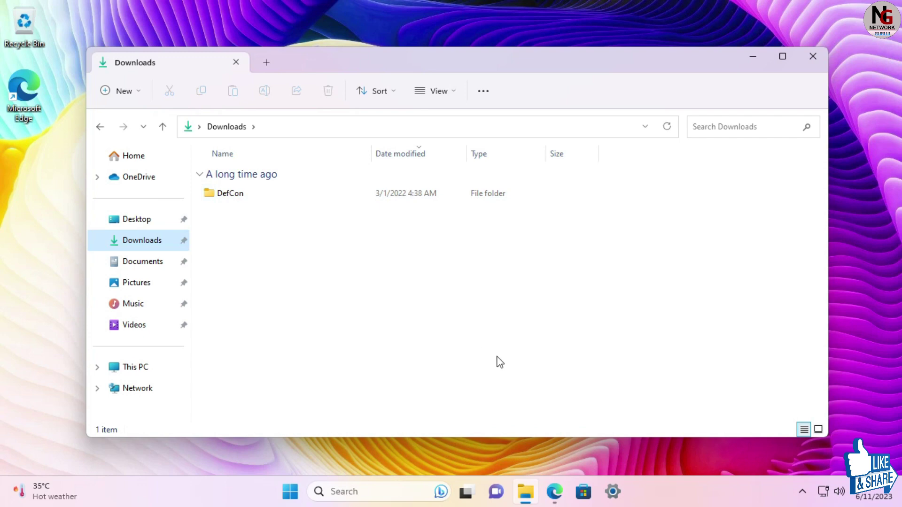
# Open the detailed Virus & threat protection settings of Windows Security by way of the Windows Settings app's Privacy & security section
pyautogui.press('super+i')
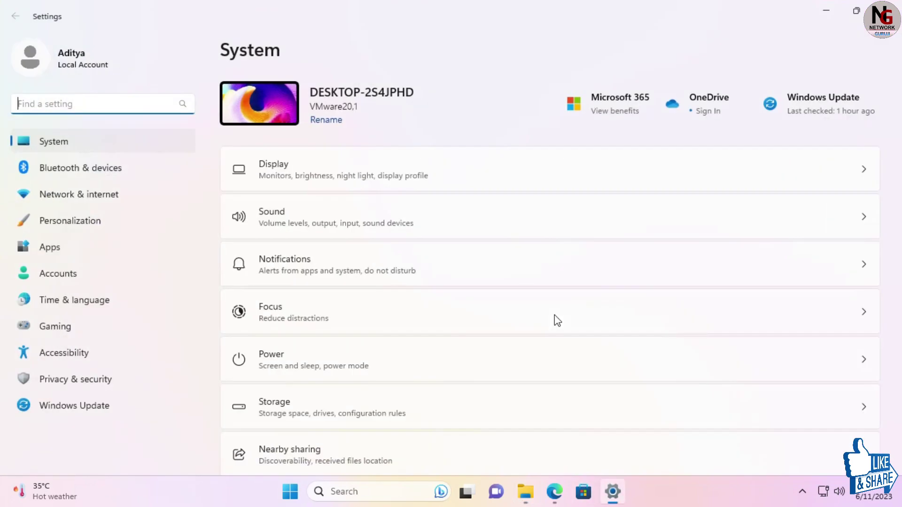
pyautogui.click(110, 384)
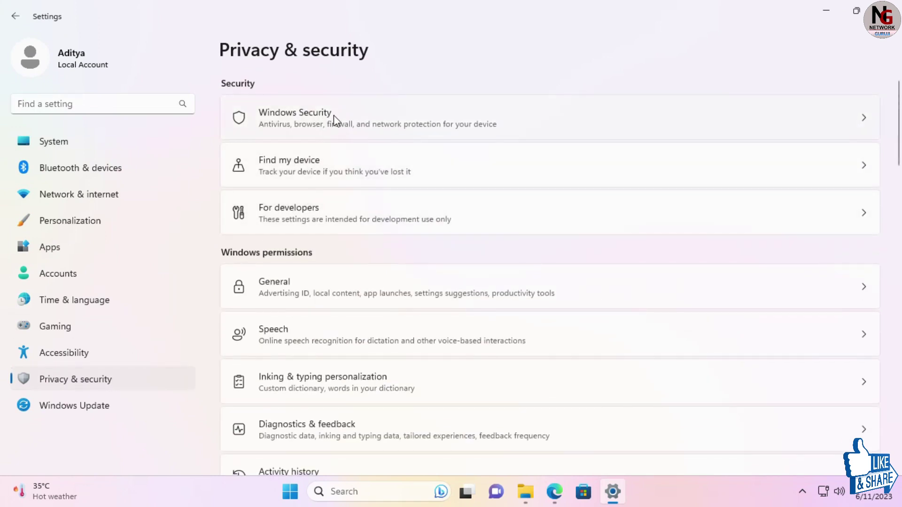
pyautogui.click(333, 114)
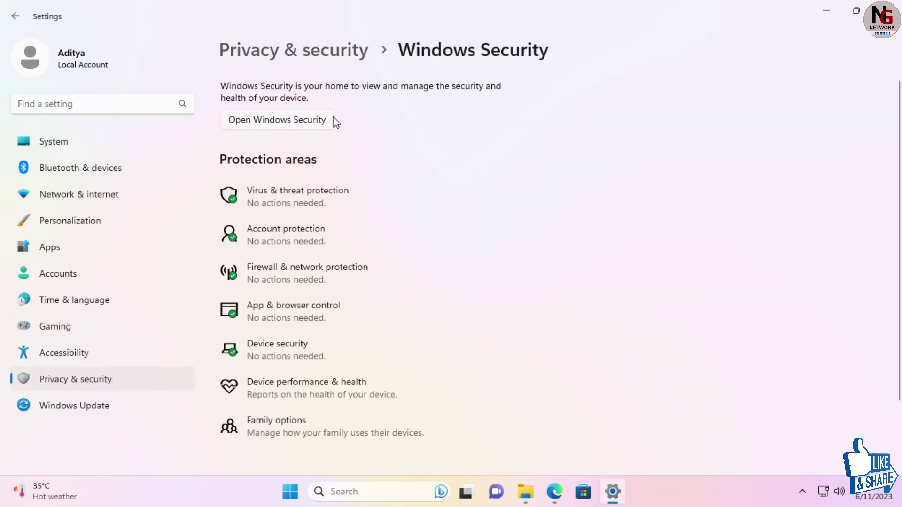
pyautogui.click(292, 200)
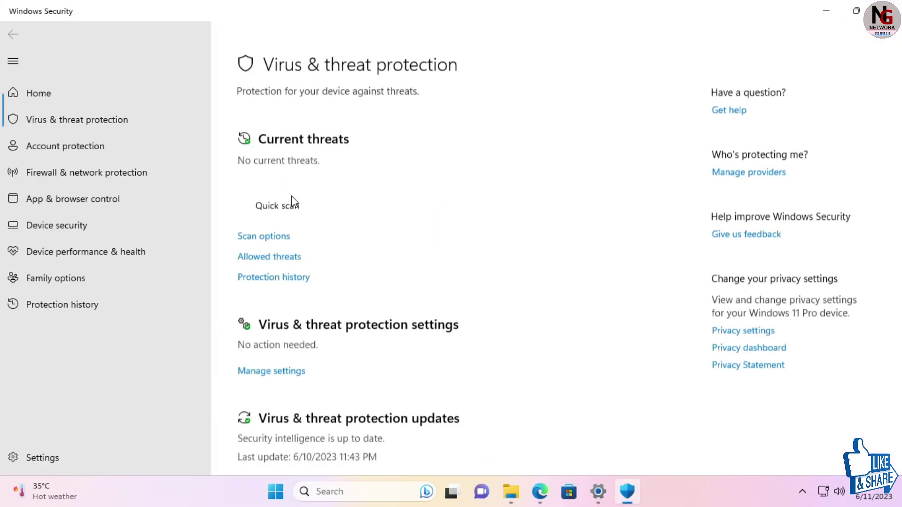
pyautogui.click(277, 356)
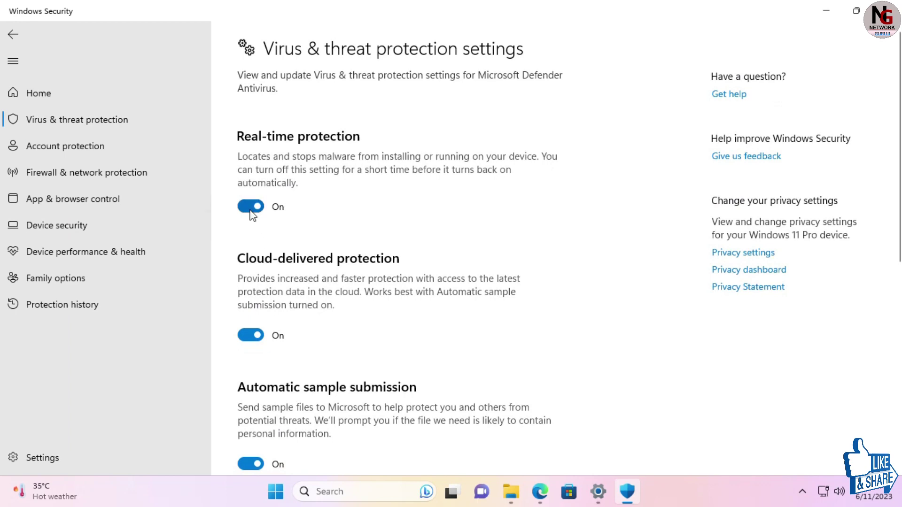
# Turn off Real-time protection and Tamper Protection, approving the administrator requests, and close the virus protection notification
pyautogui.click(250, 209)
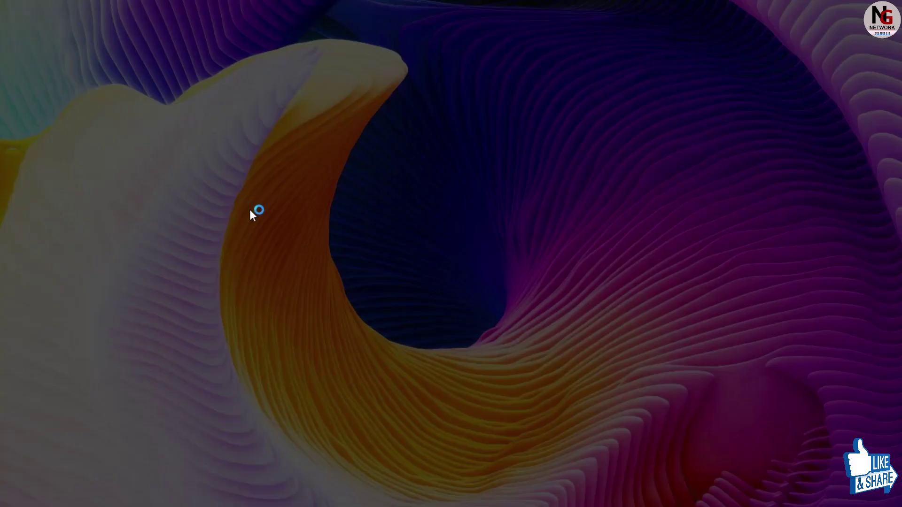
pyautogui.click(400, 351)
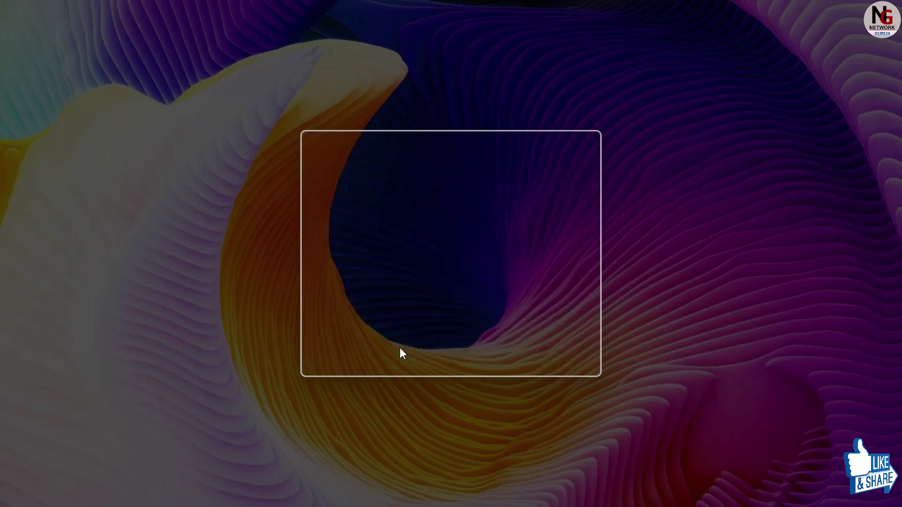
pyautogui.scroll(-3, 400, 353)
pyautogui.scroll(-2, 403, 353)
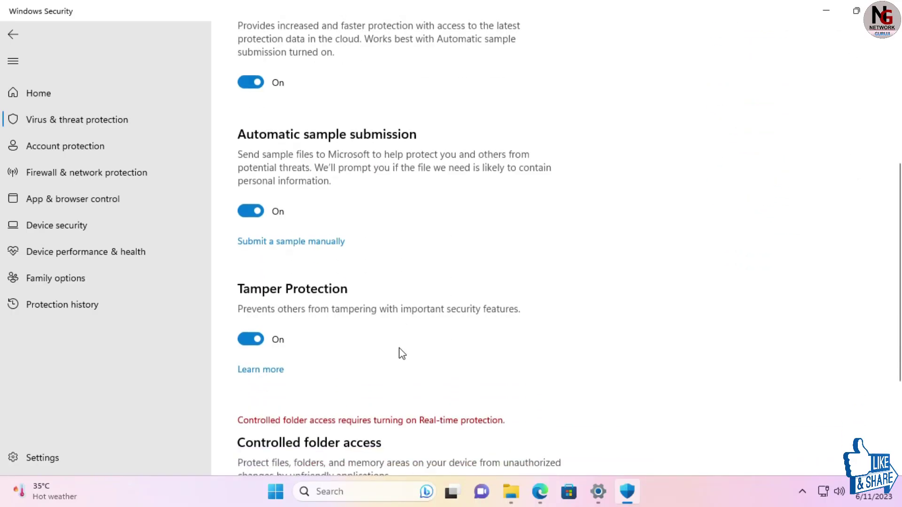
pyautogui.click(250, 340)
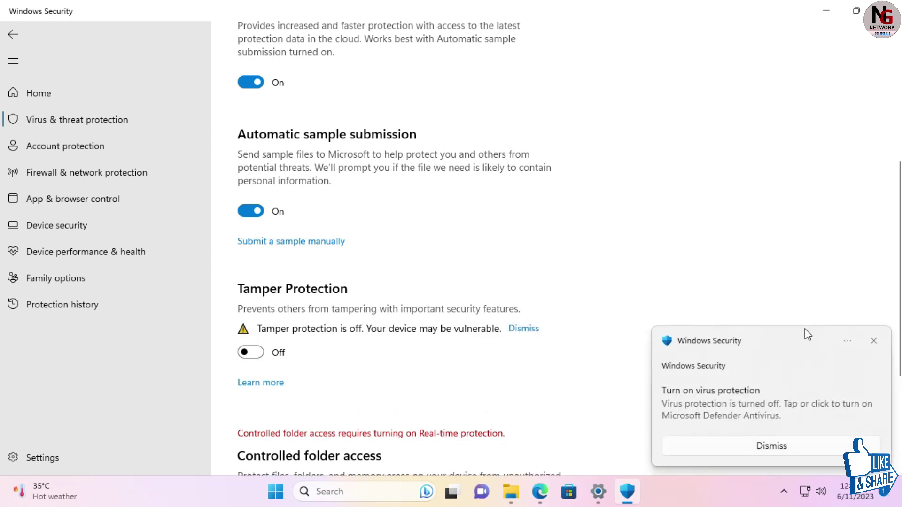
pyautogui.click(874, 341)
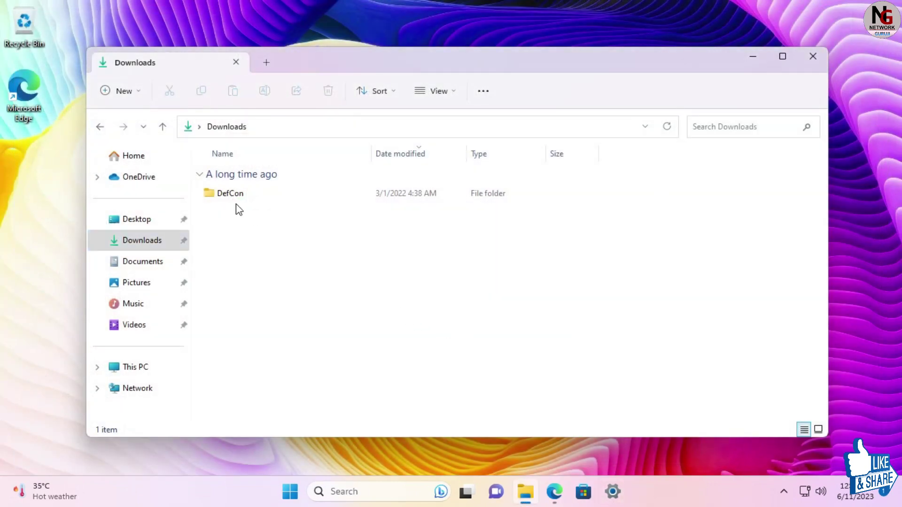
# Run the dControl application from the DefCon folder in Downloads as administrator and allow it to make changes
pyautogui.doubleClick(230, 196)
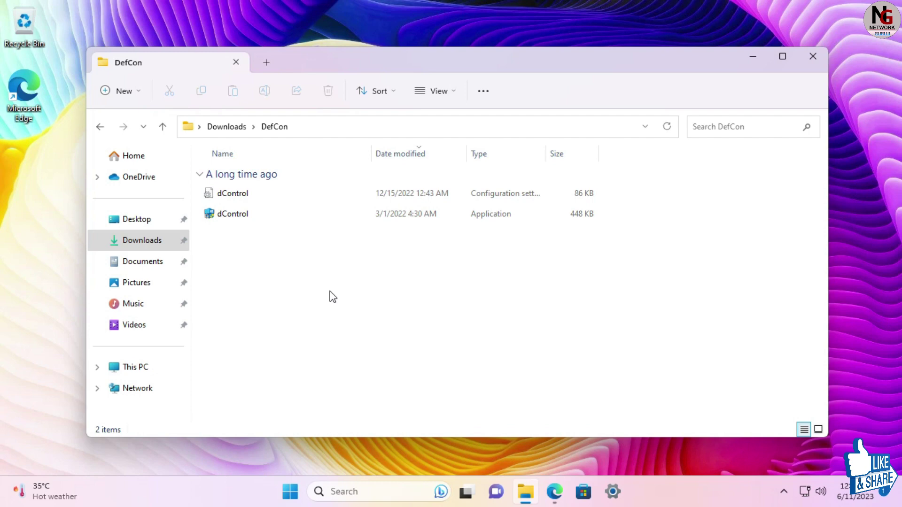
pyautogui.click(236, 221)
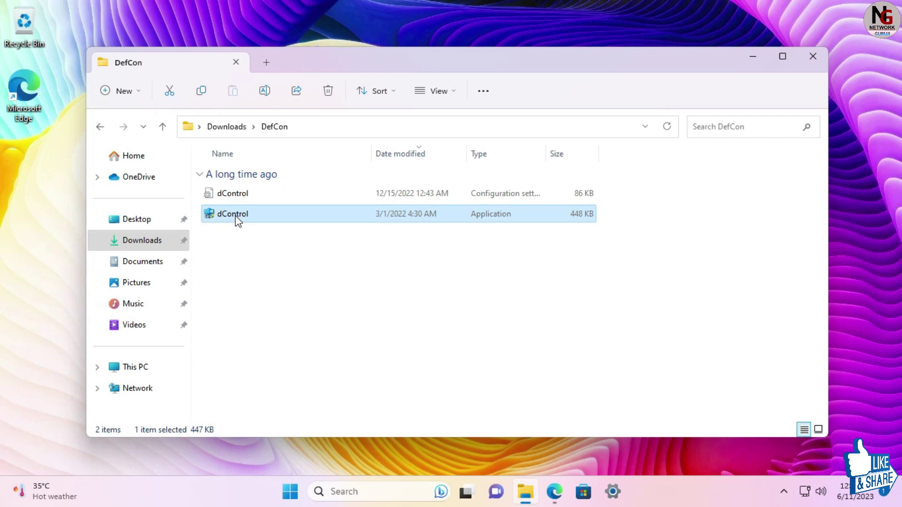
pyautogui.rightClick(236, 220)
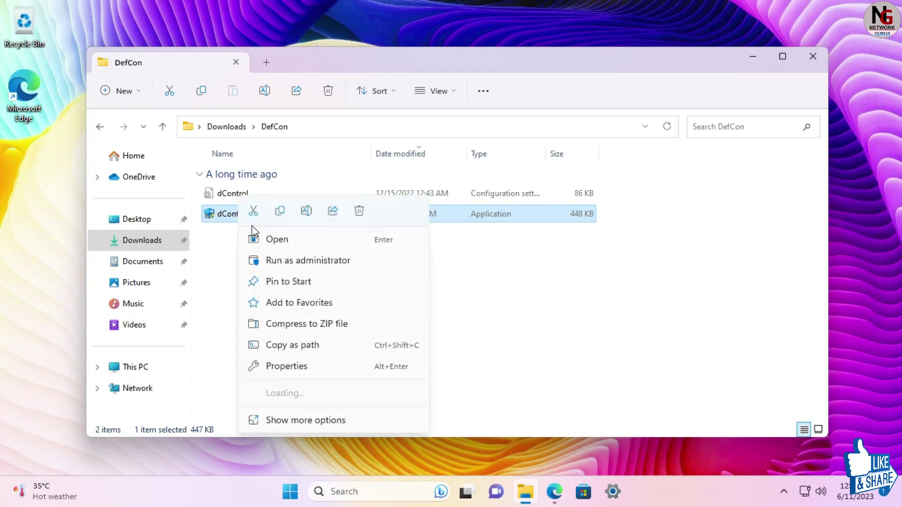
pyautogui.click(336, 267)
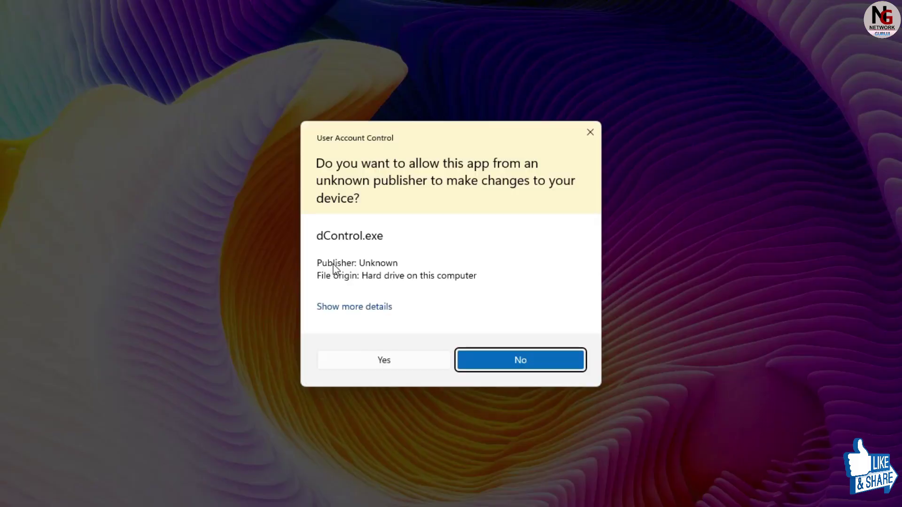
pyautogui.click(401, 367)
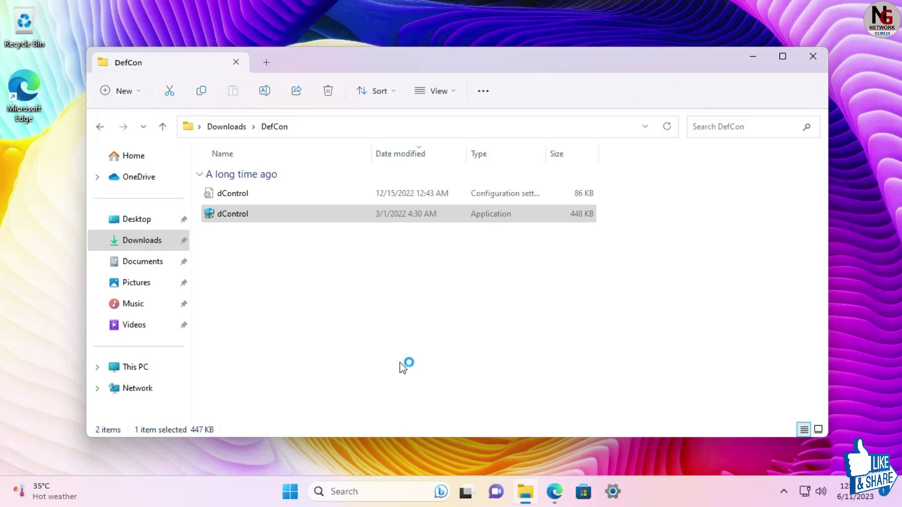
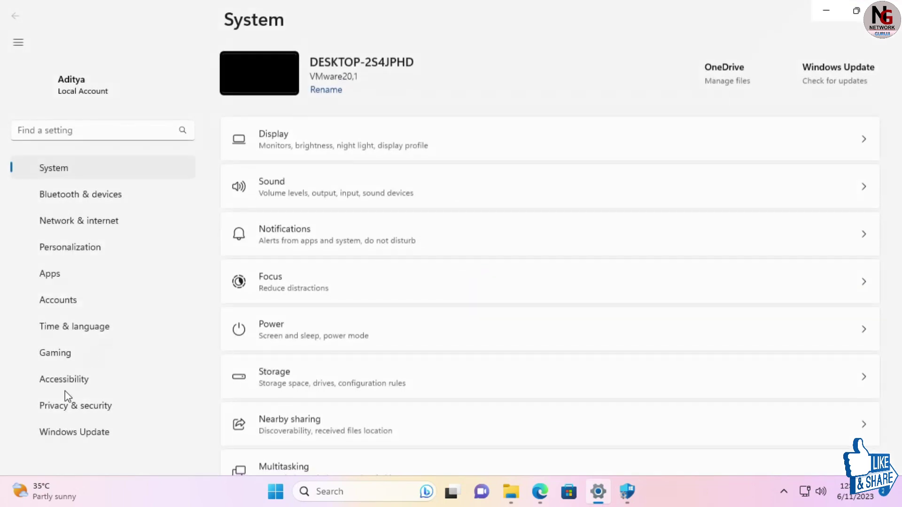
# Open the Virus & threat protection area of Windows Security from the Privacy & security settings
pyautogui.click(93, 384)
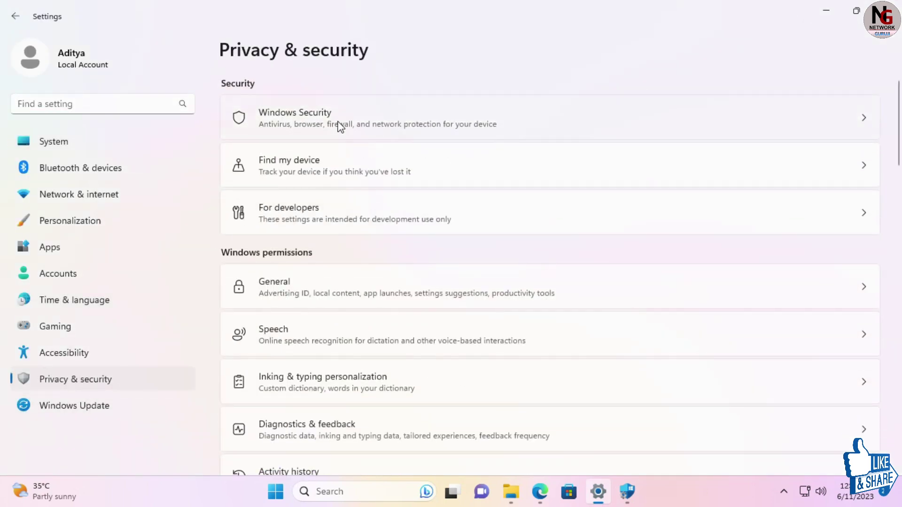
pyautogui.click(339, 126)
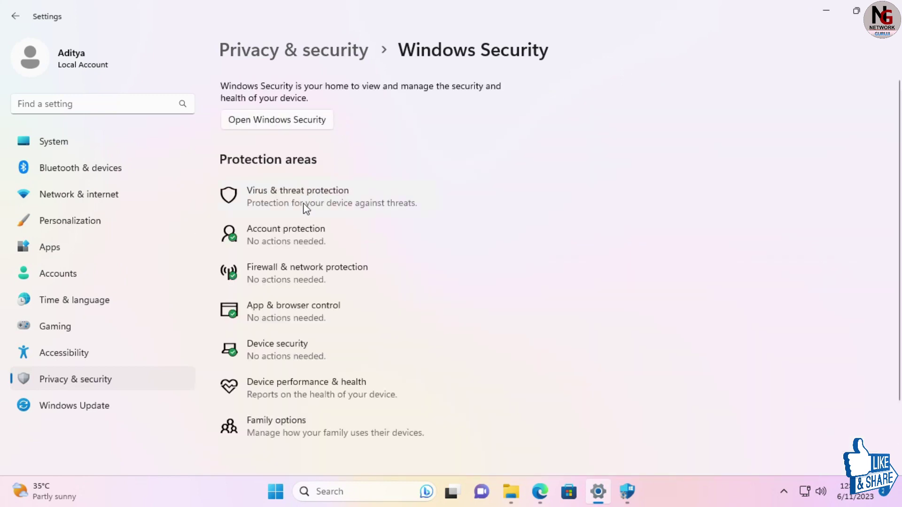
pyautogui.click(305, 207)
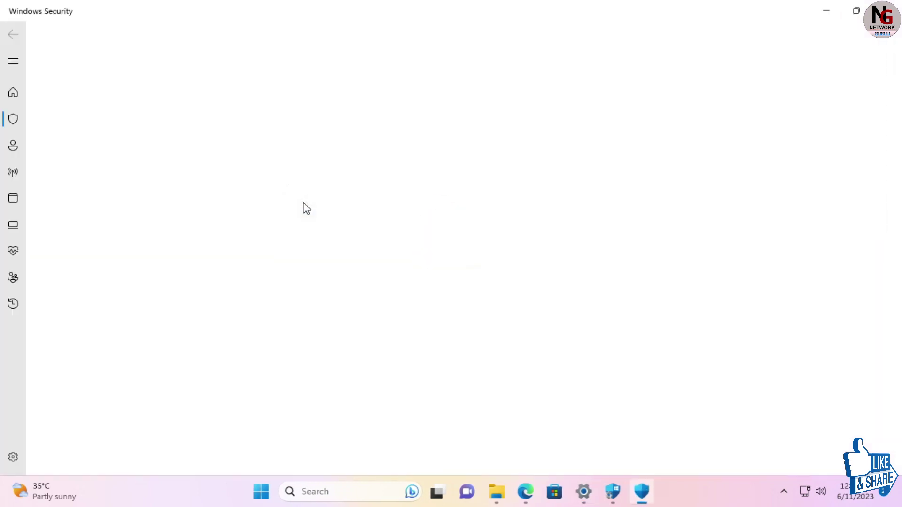
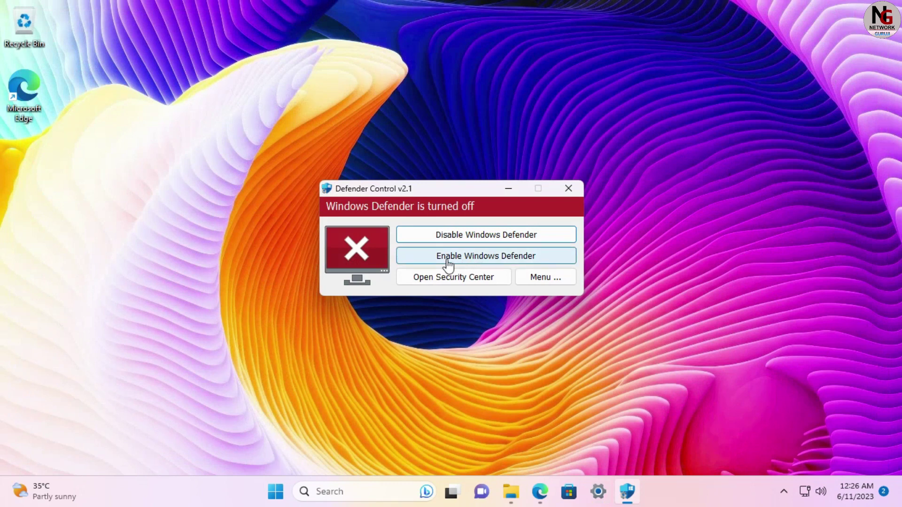
# Enable Windows Defender with Defender Control and dismiss the Windows Security notification about virus protection
pyautogui.click(496, 259)
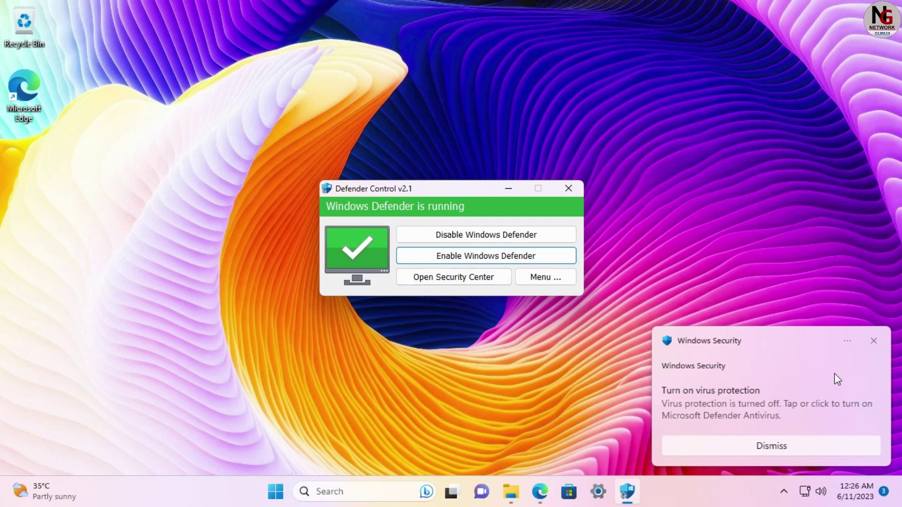
pyautogui.click(874, 342)
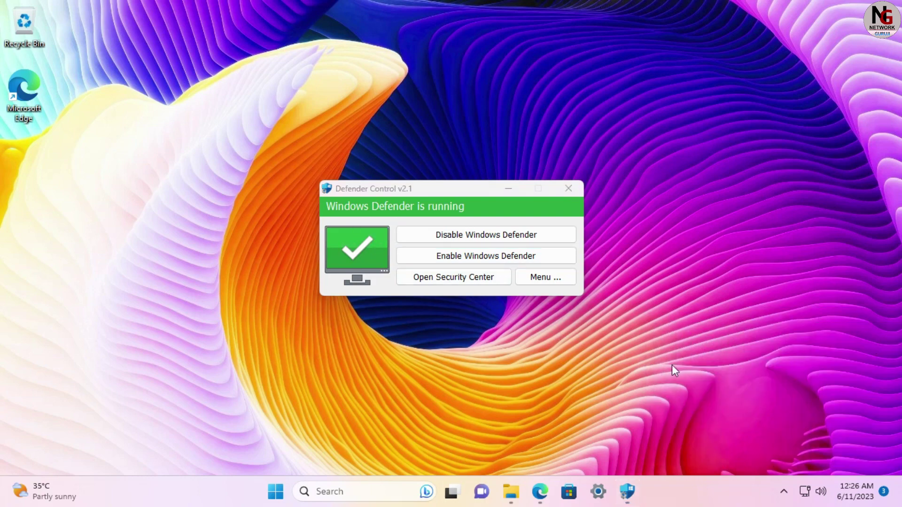
# Switch to Settings and open the Virus & threat protection area through Privacy & security and Windows Security
pyautogui.click(598, 492)
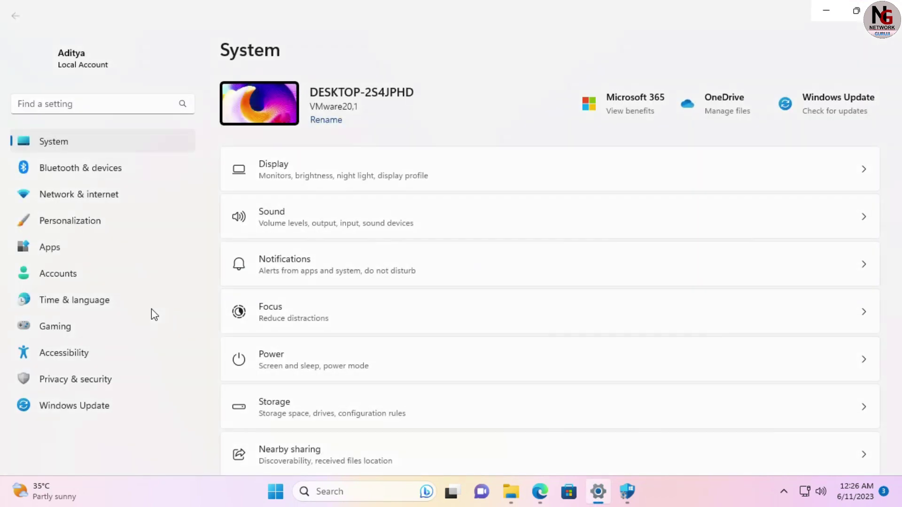
pyautogui.click(89, 382)
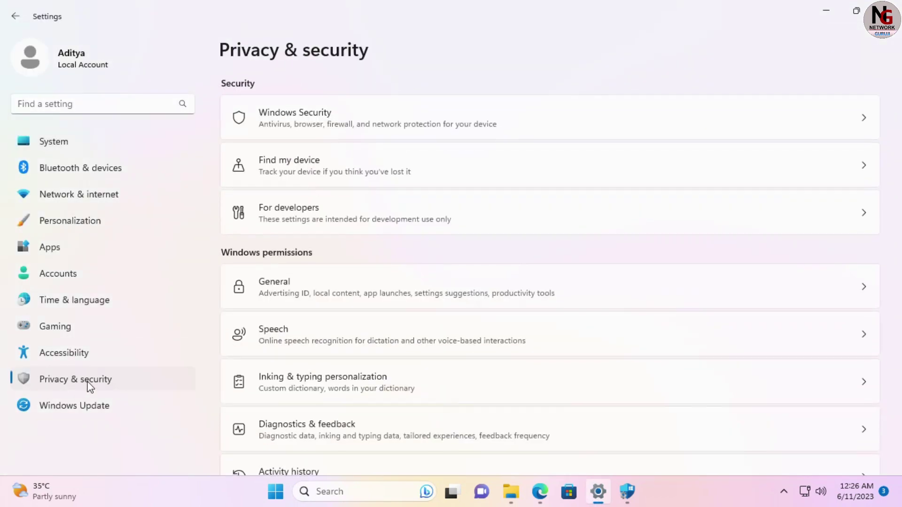
pyautogui.click(427, 119)
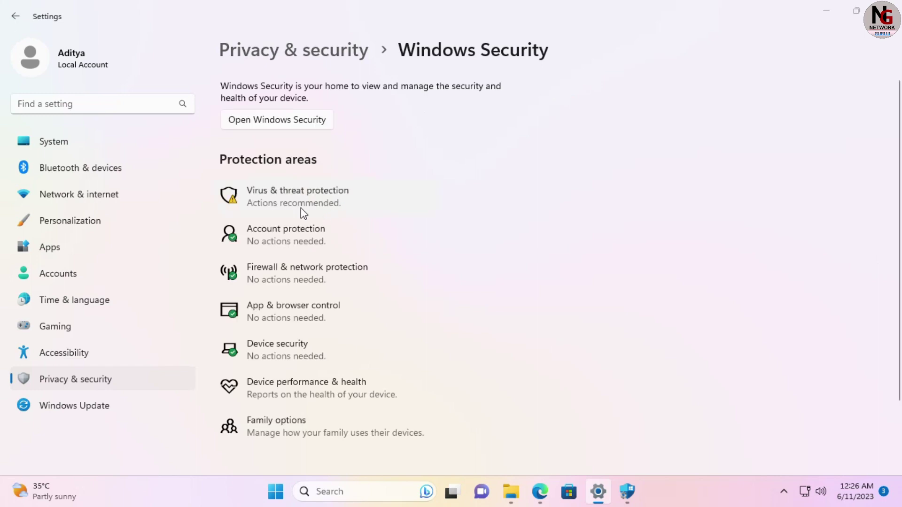
pyautogui.click(300, 208)
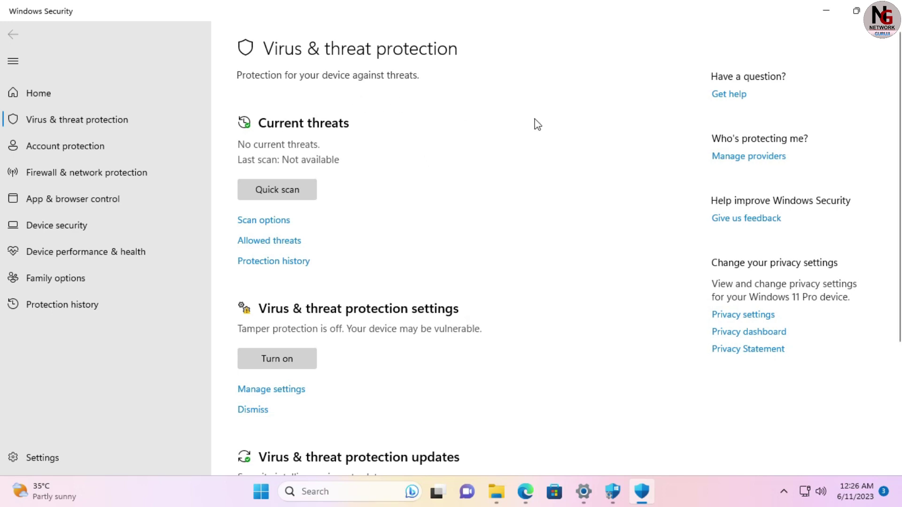
# Turn on Tamper Protection in the Virus & threat protection settings and return to the Windows Security home overview
pyautogui.click(270, 392)
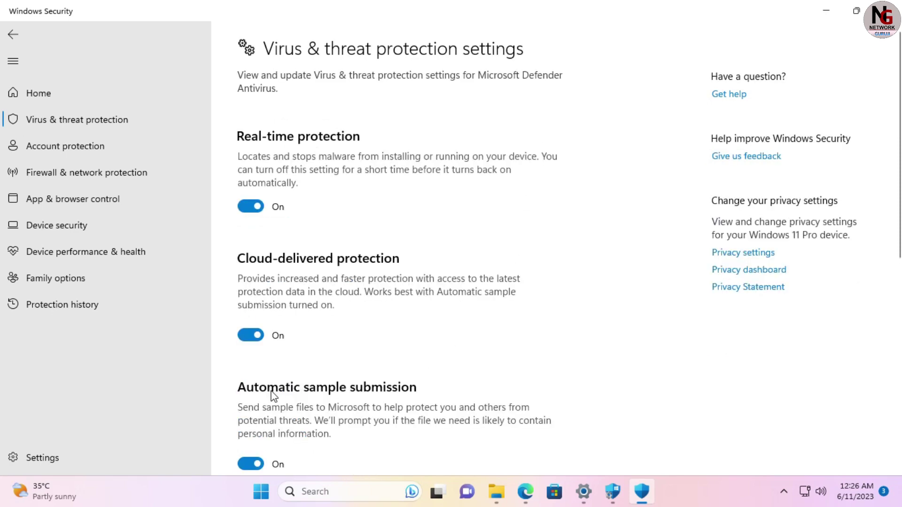
pyautogui.scroll(-2, 362, 324)
pyautogui.scroll(-5, 363, 320)
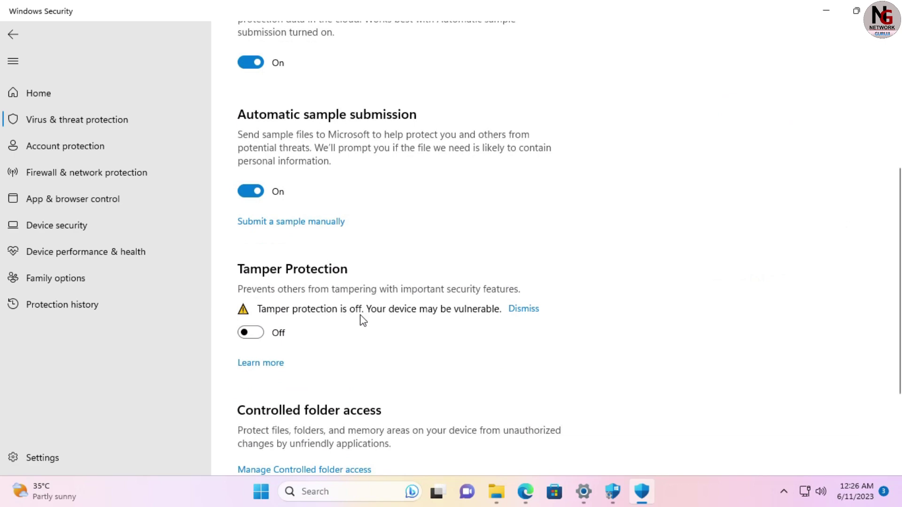
pyautogui.click(259, 334)
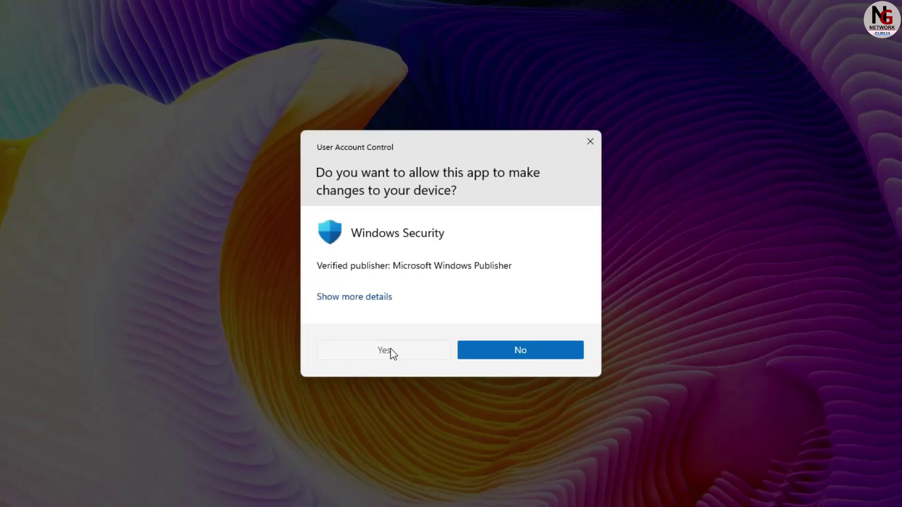
pyautogui.click(389, 351)
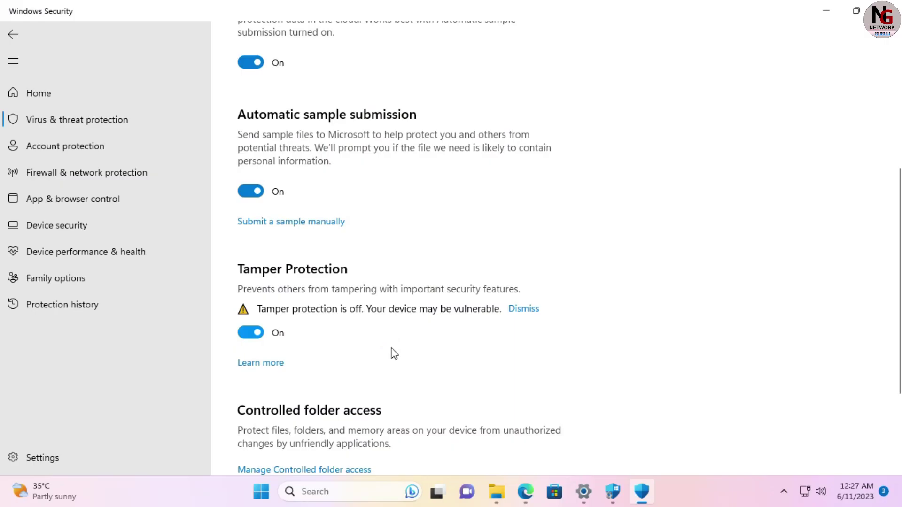
pyautogui.scroll(5, 393, 353)
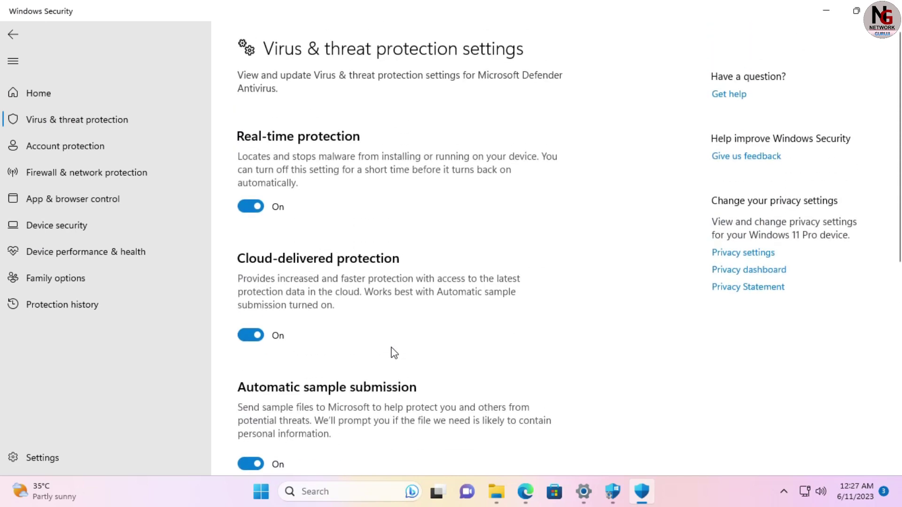
pyautogui.click(83, 99)
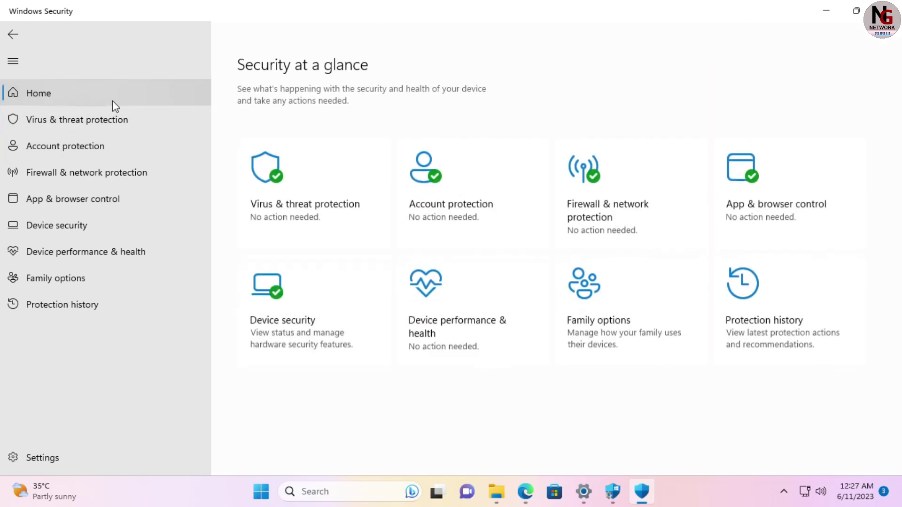
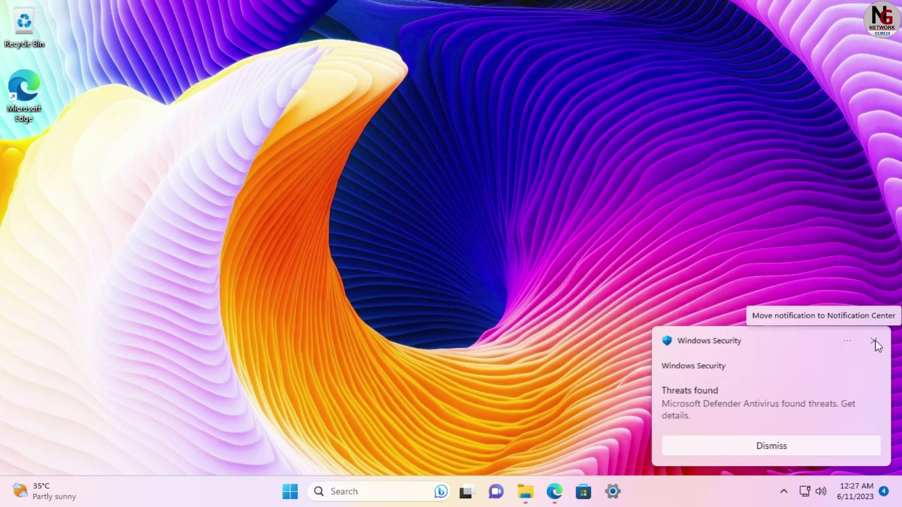
# Dismiss the Windows Security threat notifications and switch to Edge to view the Networking Guruji channel's Windows 11 defender search results
pyautogui.click(874, 341)
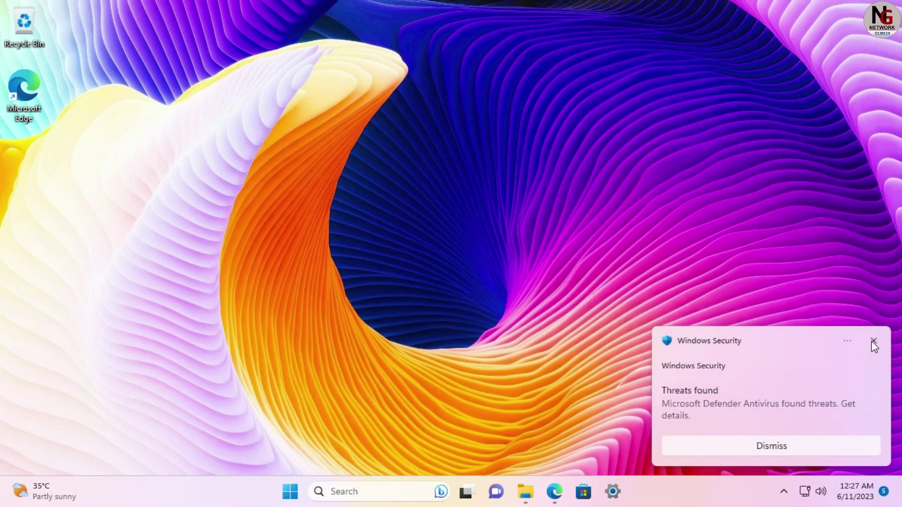
pyautogui.click(872, 341)
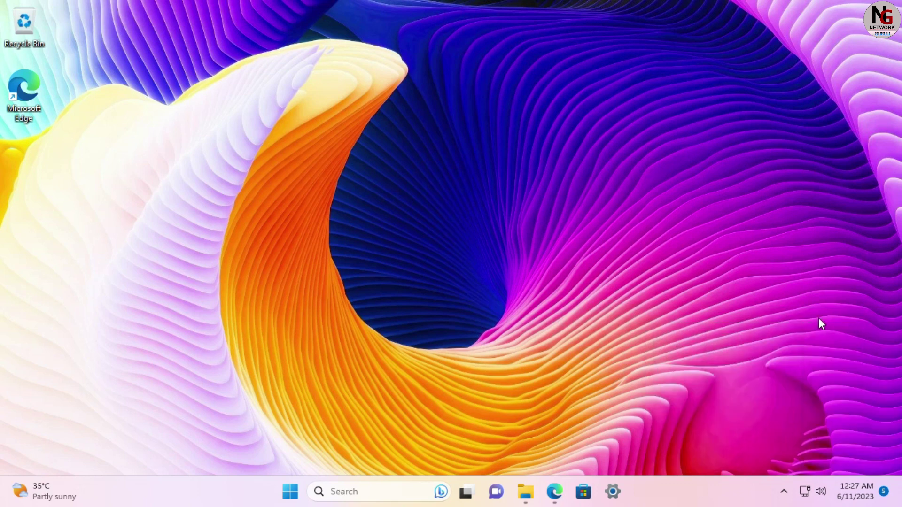
pyautogui.click(554, 492)
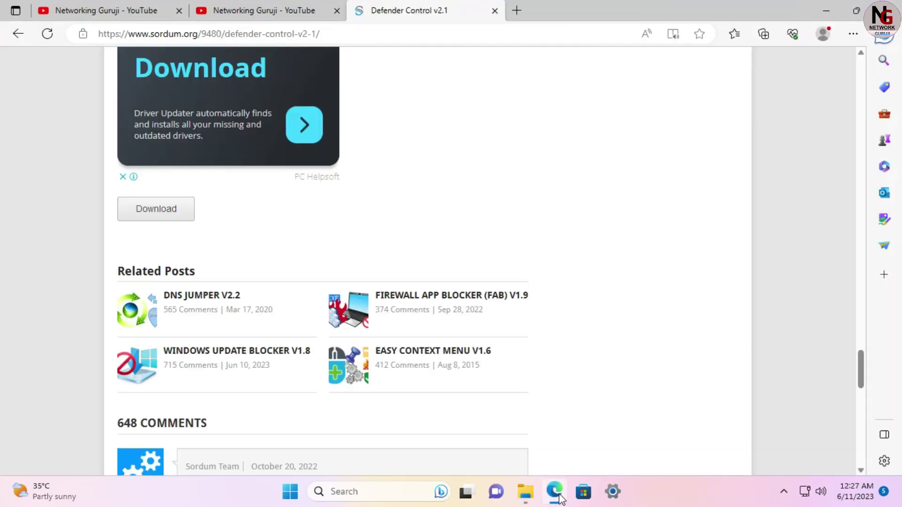
pyautogui.click(292, 16)
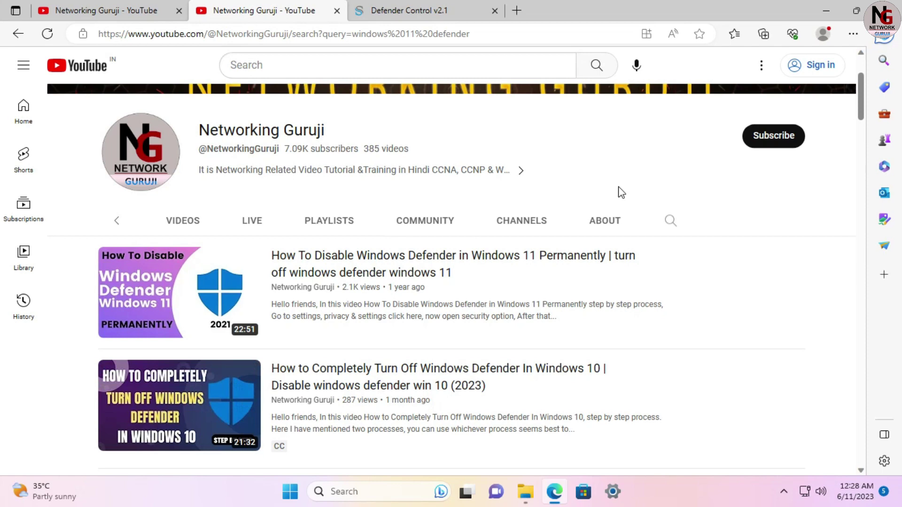
# Look through the Networking Guruji channel's list of latest videos on YouTube and return to its beginning
pyautogui.click(156, 12)
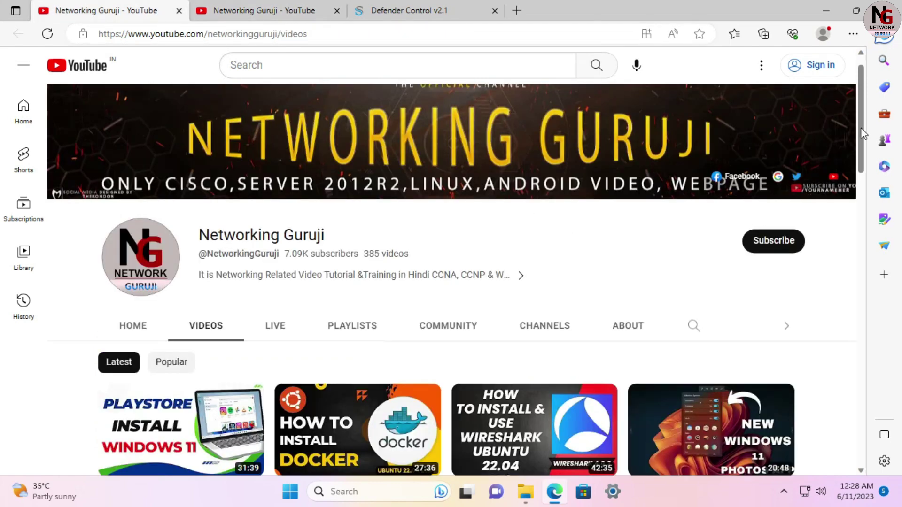
pyautogui.moveTo(862, 134); pyautogui.dragTo(867, 417)
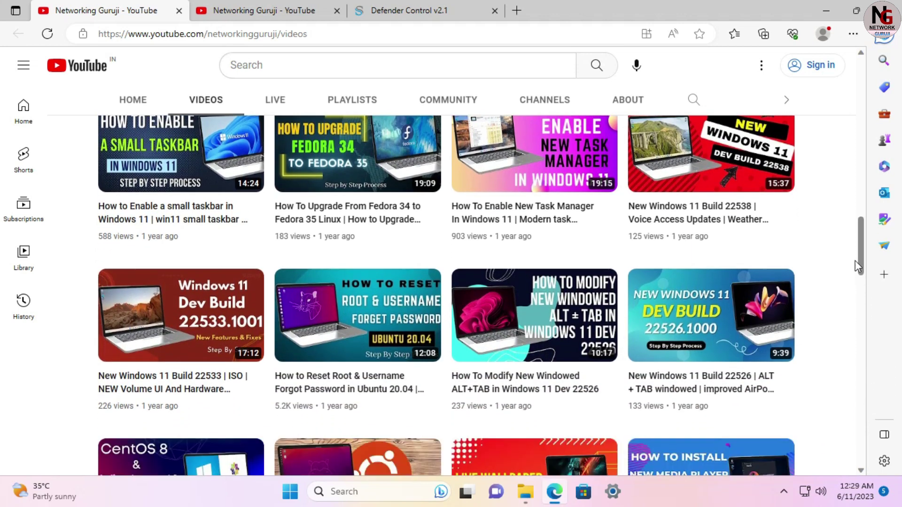
pyautogui.moveTo(859, 253); pyautogui.dragTo(861, 340)
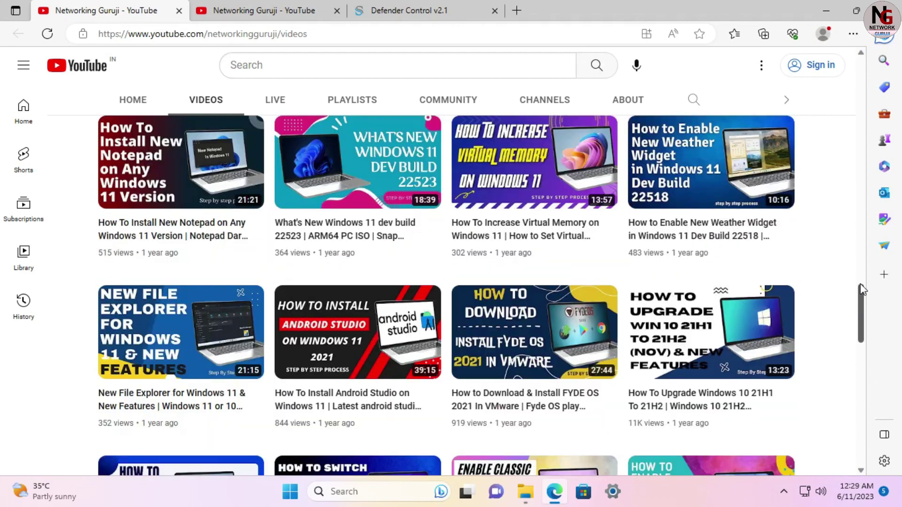
pyautogui.moveTo(862, 289); pyautogui.dragTo(866, 82)
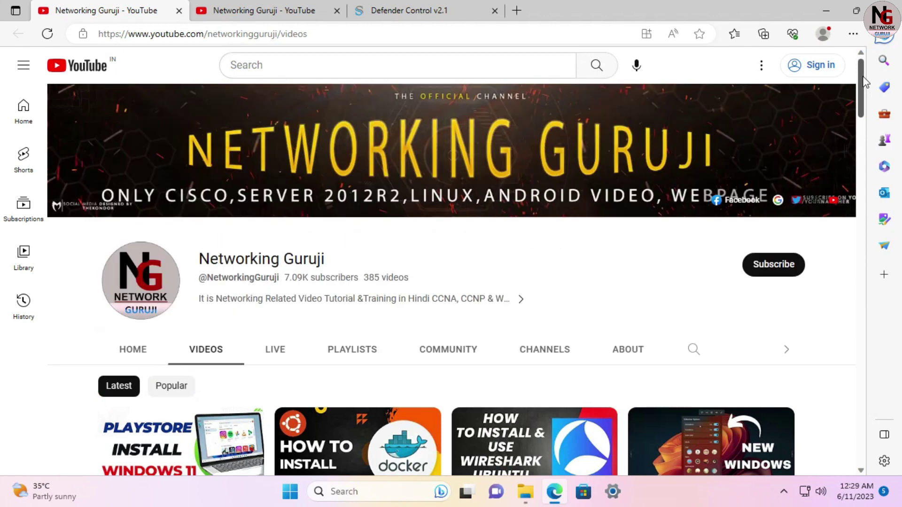
# Open the Networking Guruji channel's playlists and look through the created playlists
pyautogui.click(340, 356)
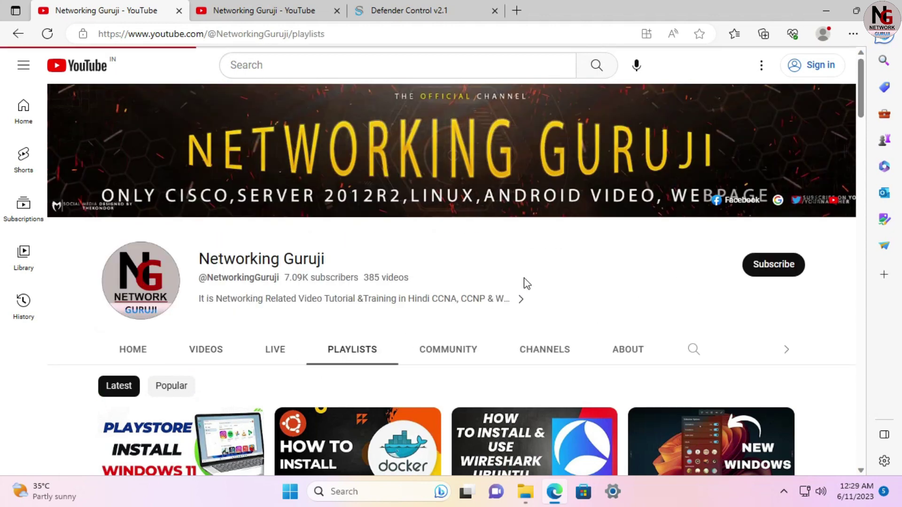
pyautogui.scroll(-2, 540, 282)
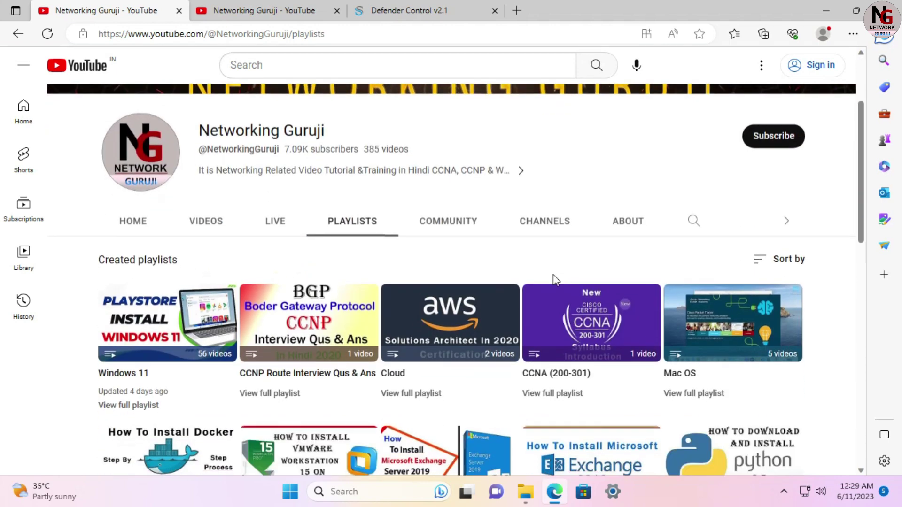
pyautogui.moveTo(151, 346)
pyautogui.scroll(-4, 830, 239)
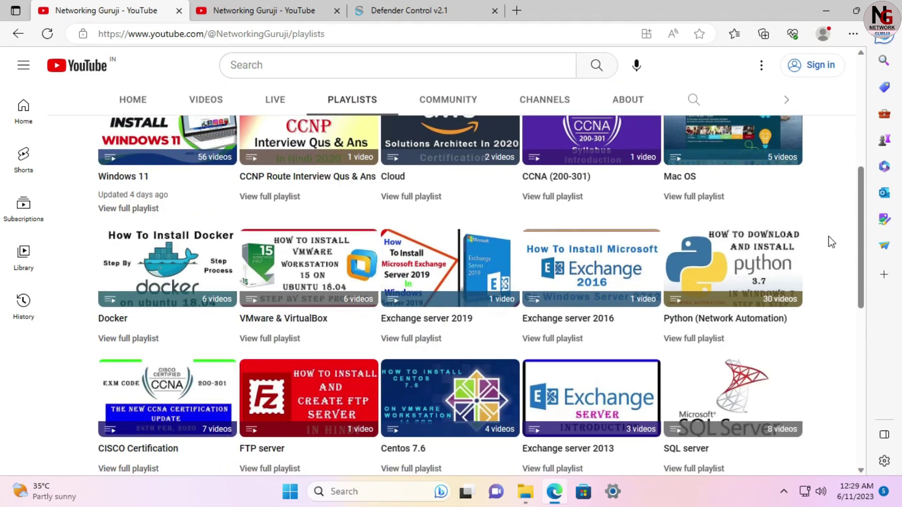
pyautogui.scroll(-2, 830, 242)
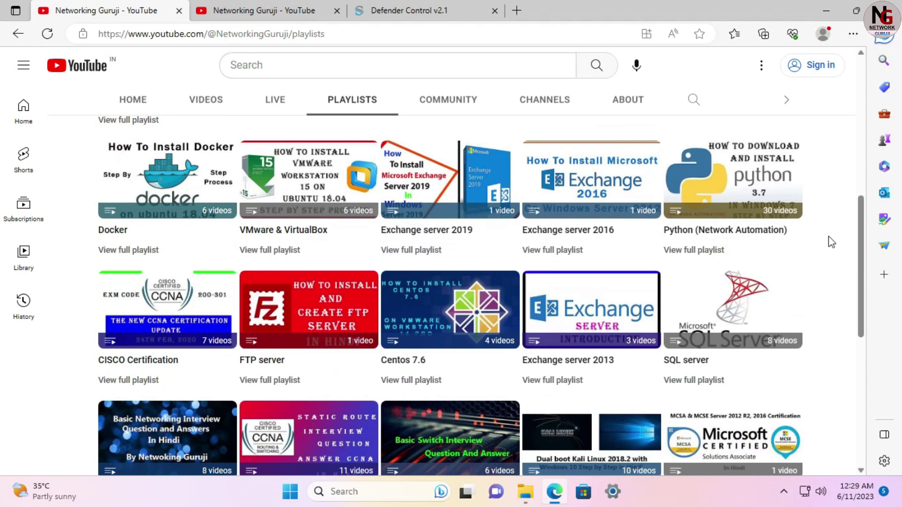
pyautogui.scroll(-2, 831, 242)
pyautogui.scroll(8, 830, 241)
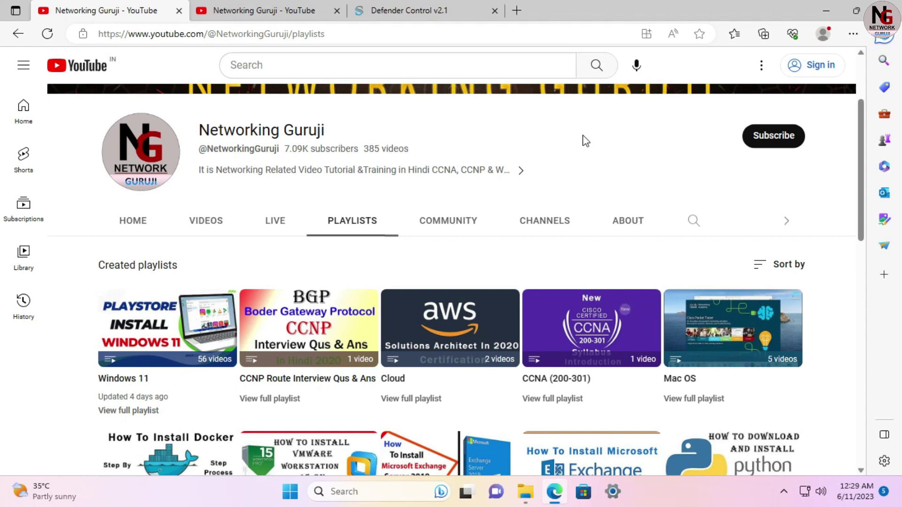
pyautogui.scroll(3, 586, 141)
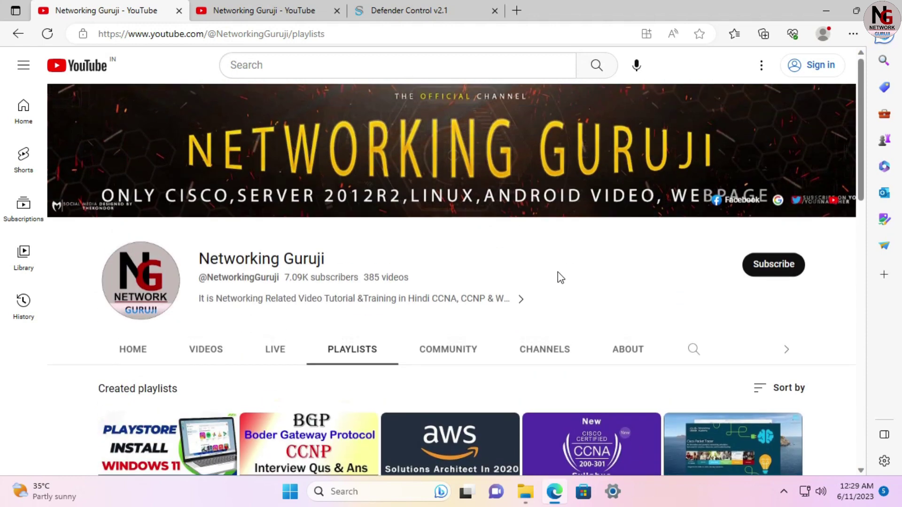
# Review the beginning of the Sordum Defender Control v2.1 page, and minimize the browser to show the desktop
pyautogui.click(437, 12)
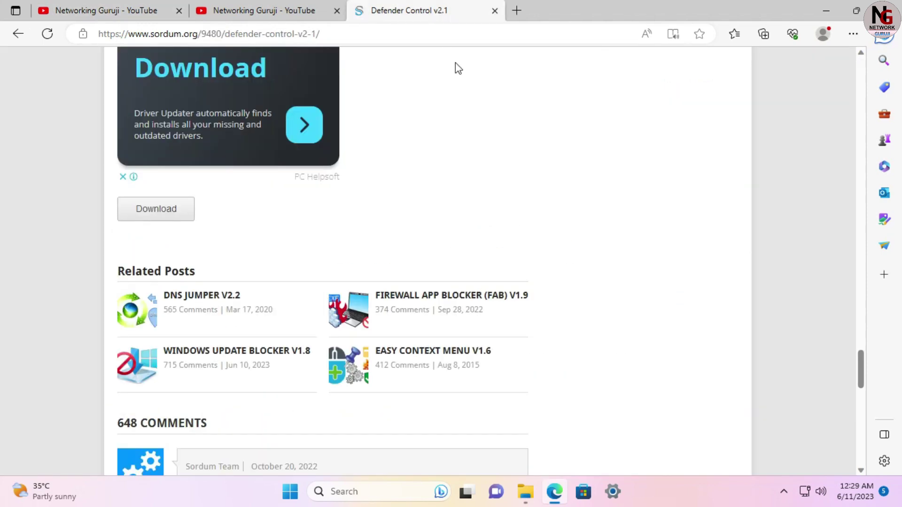
pyautogui.scroll(5, 545, 256)
pyautogui.moveTo(859, 353); pyautogui.dragTo(846, 80)
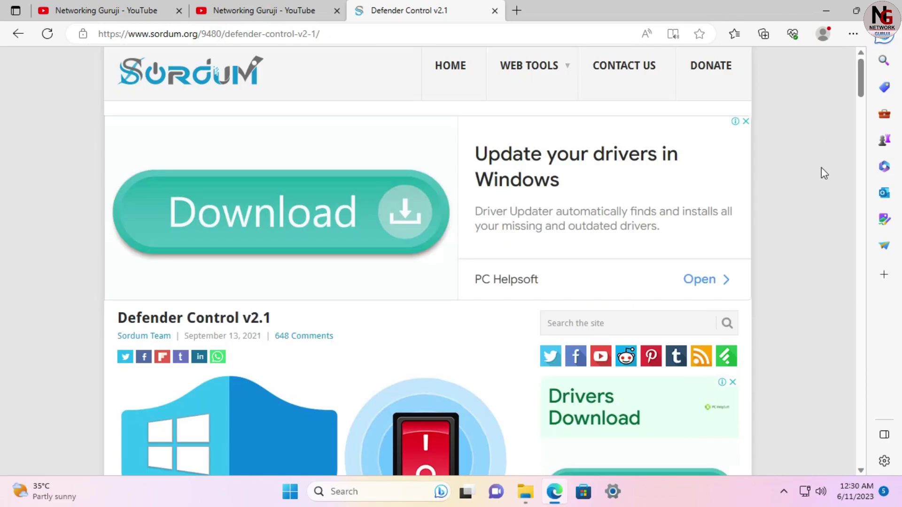
pyautogui.click(825, 13)
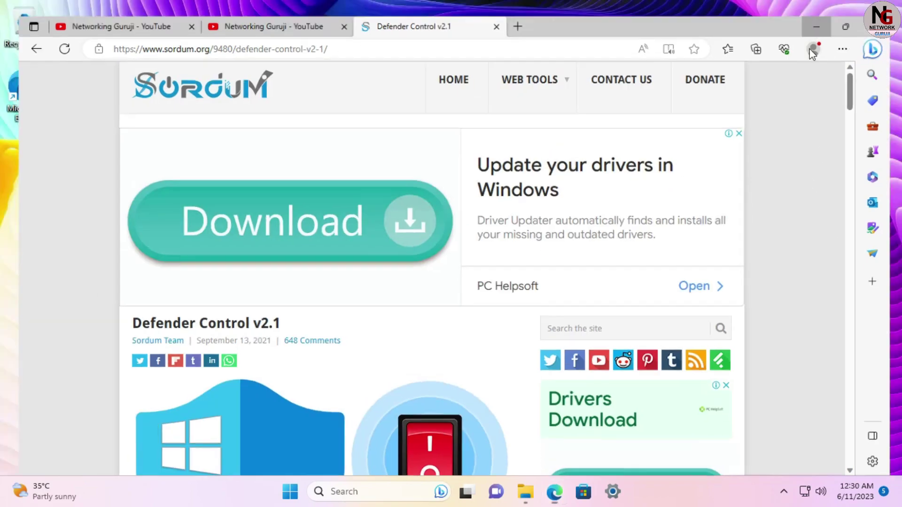
pyautogui.press('super+Down')
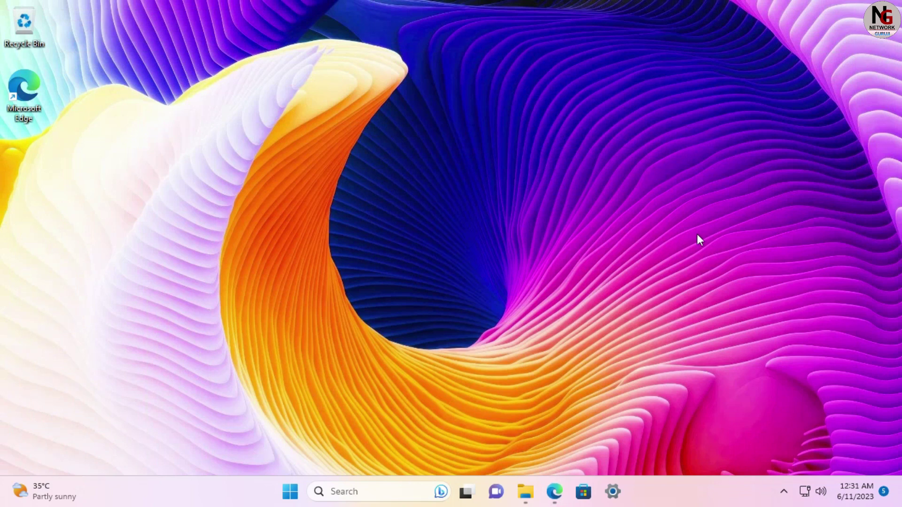